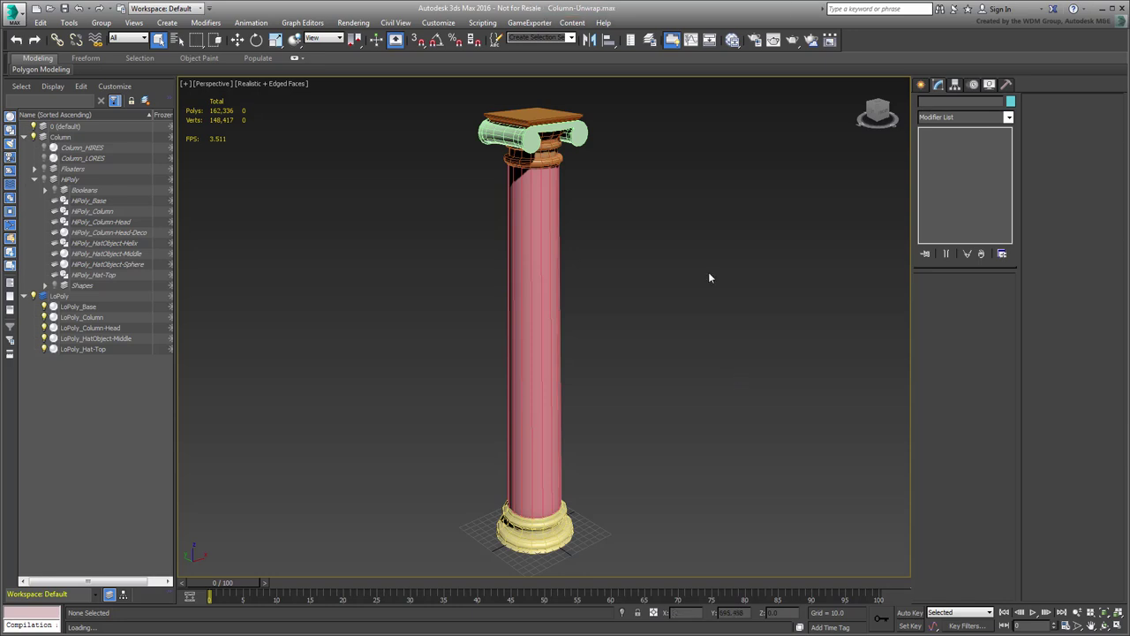
pyautogui.moveTo(631, 87)
pyautogui.mouseDown()
pyautogui.moveTo(459, 336)
pyautogui.moveTo(412, 576)
pyautogui.mouseUp()
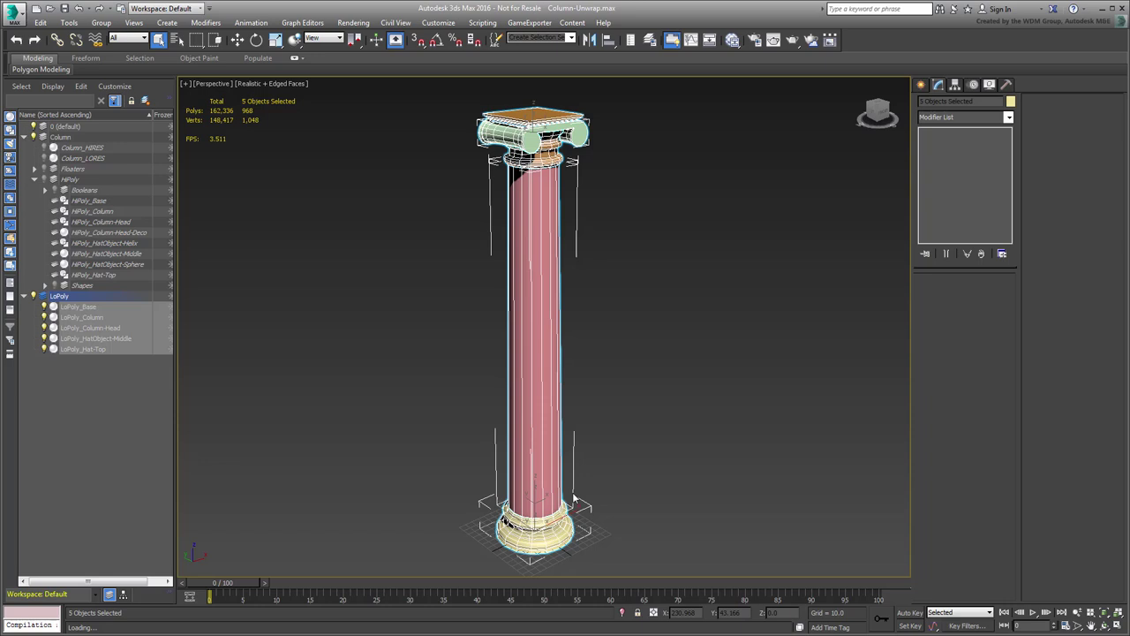
pyautogui.click(697, 351)
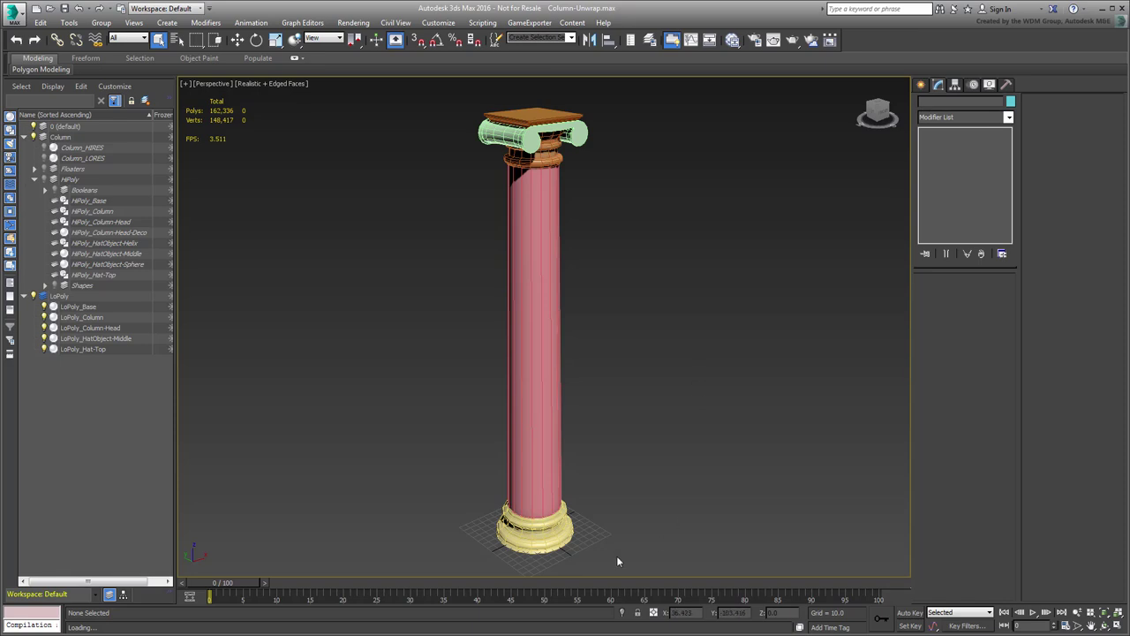
# - Attach the shaft, column head, middle hat piece and hat top to LoPoly_Base so they form one object
pyautogui.click(540, 530)
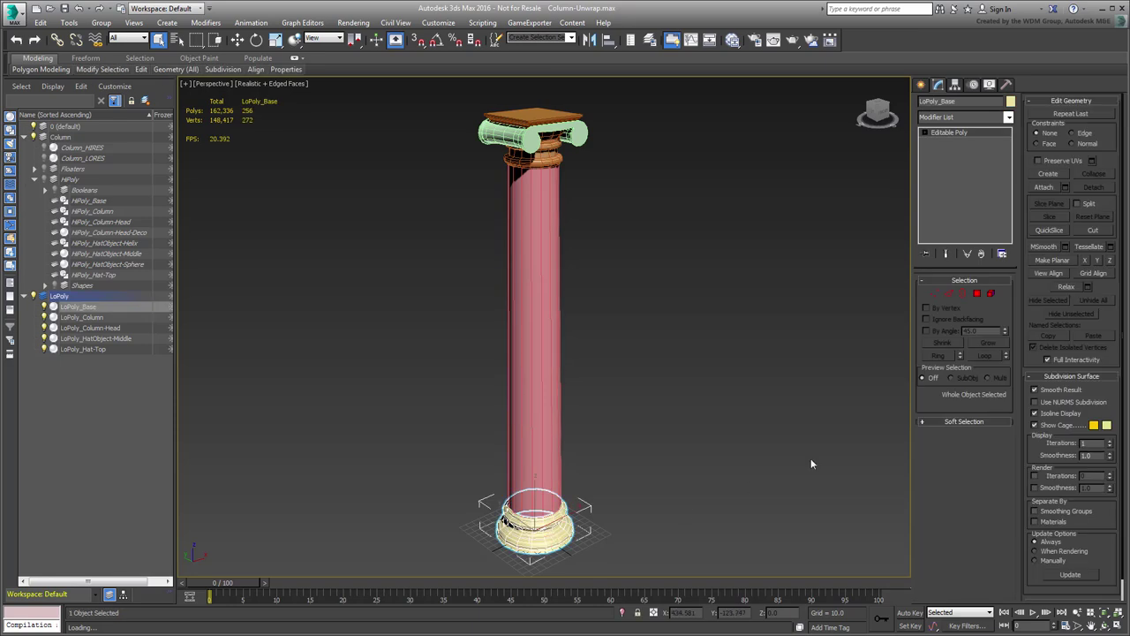
pyautogui.click(1044, 188)
pyautogui.click(536, 409)
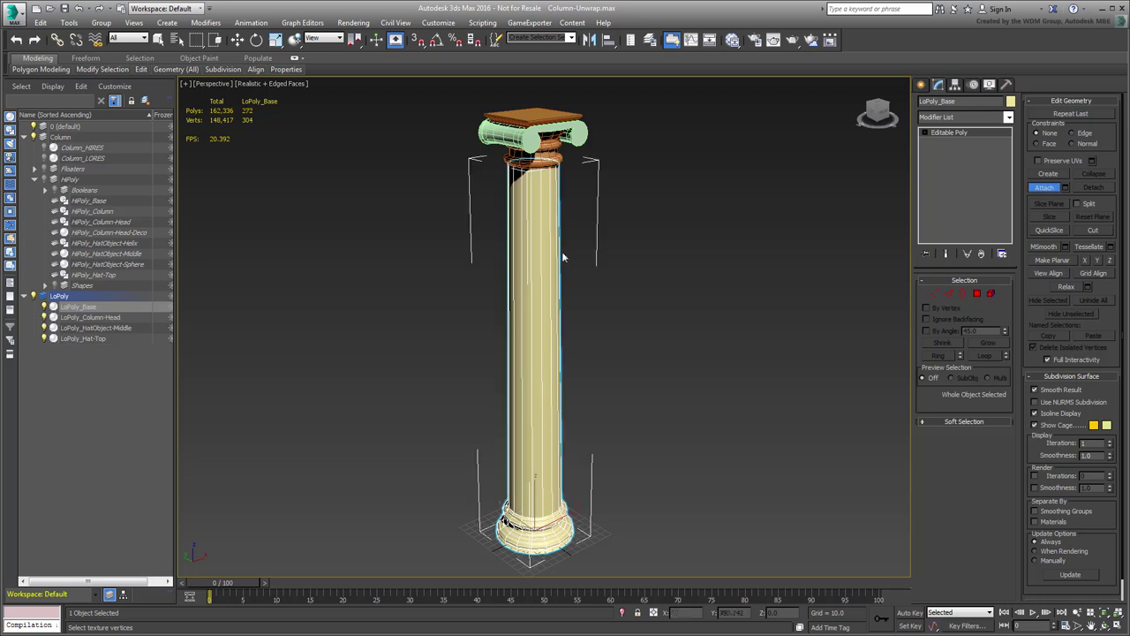
pyautogui.click(549, 145)
pyautogui.click(559, 111)
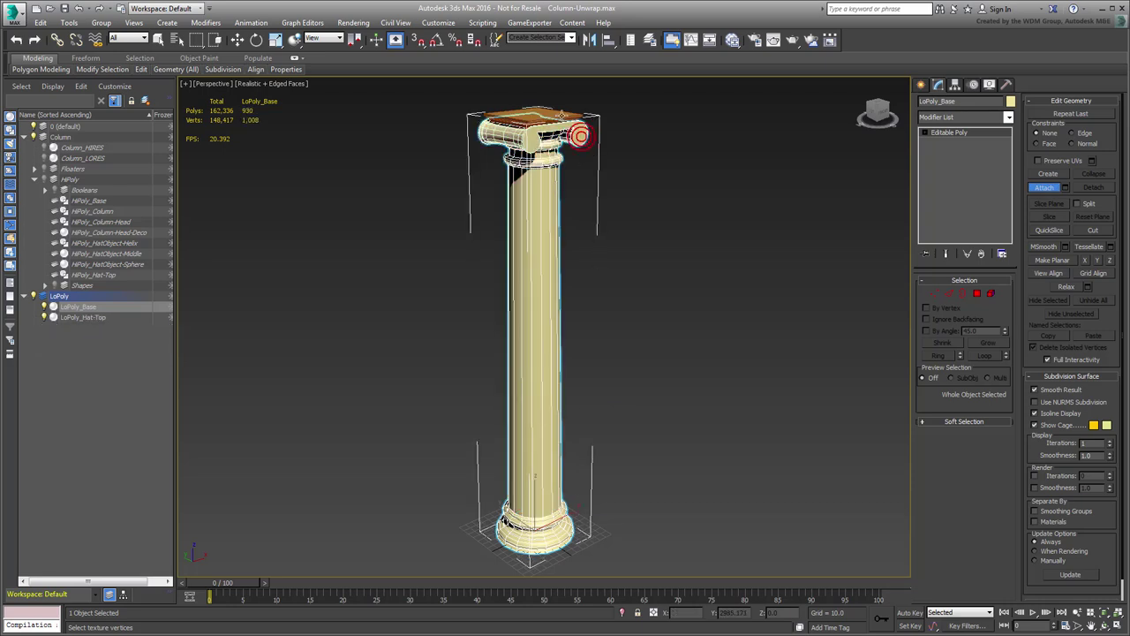
pyautogui.click(559, 111)
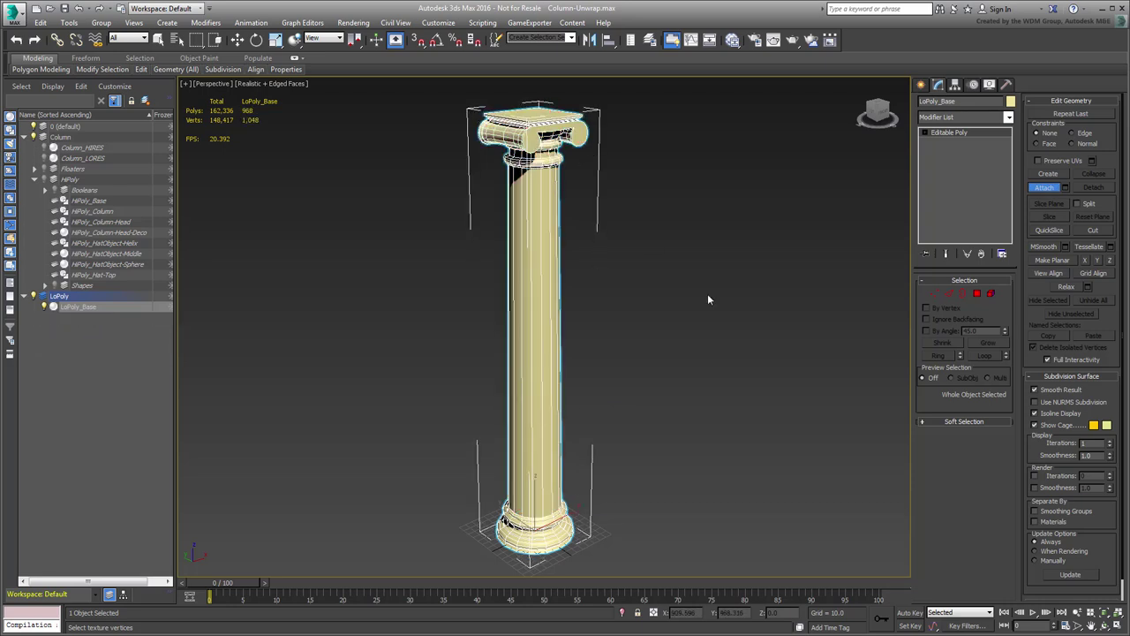
pyautogui.press('w')
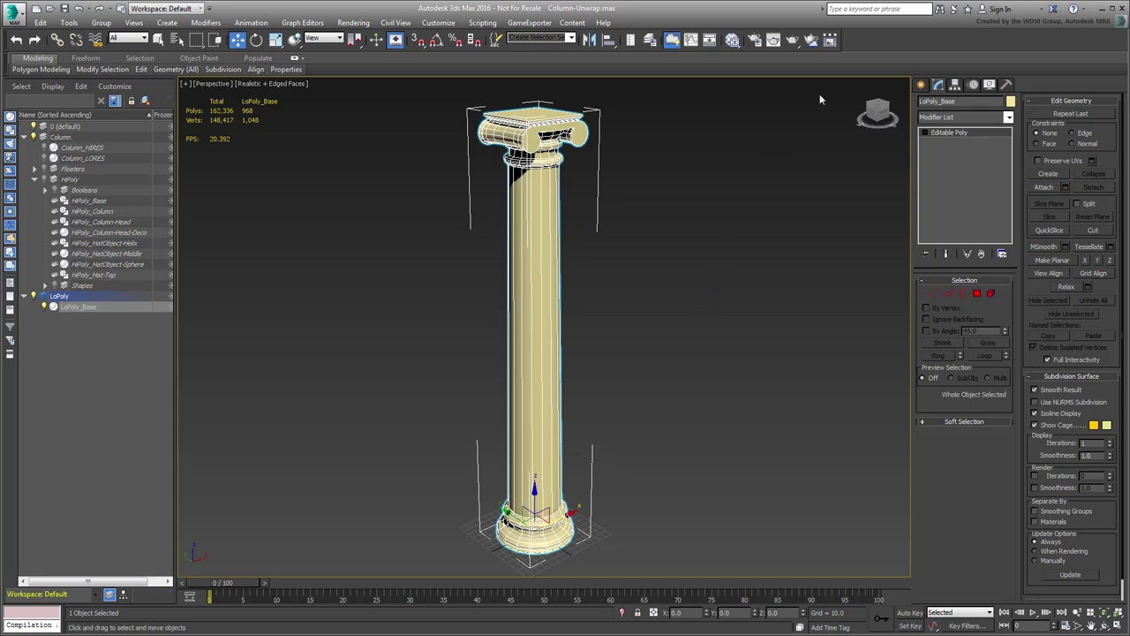
# - Rename the merged low-poly object as LoPoly_Column
pyautogui.moveTo(956, 101); pyautogui.dragTo(944, 100)
pyautogui.write('Column')
pyautogui.press('Return')
# - Reset the column's transform with Reset XForm and convert the object back to an Editable Poly
pyautogui.click(1005, 85)
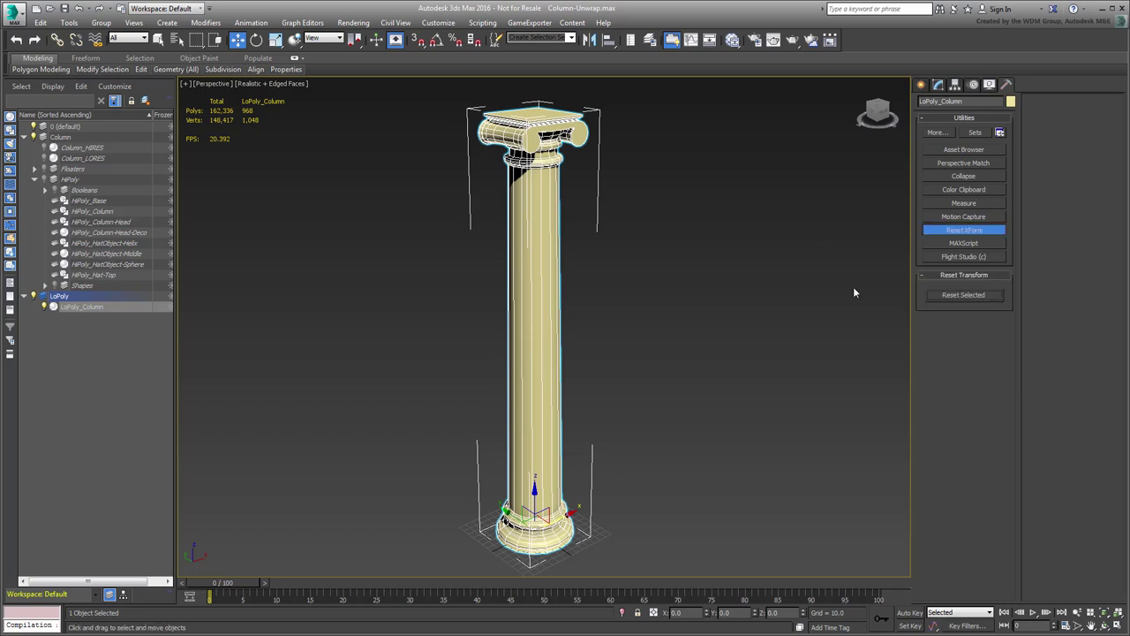
pyautogui.click(962, 296)
pyautogui.click(938, 83)
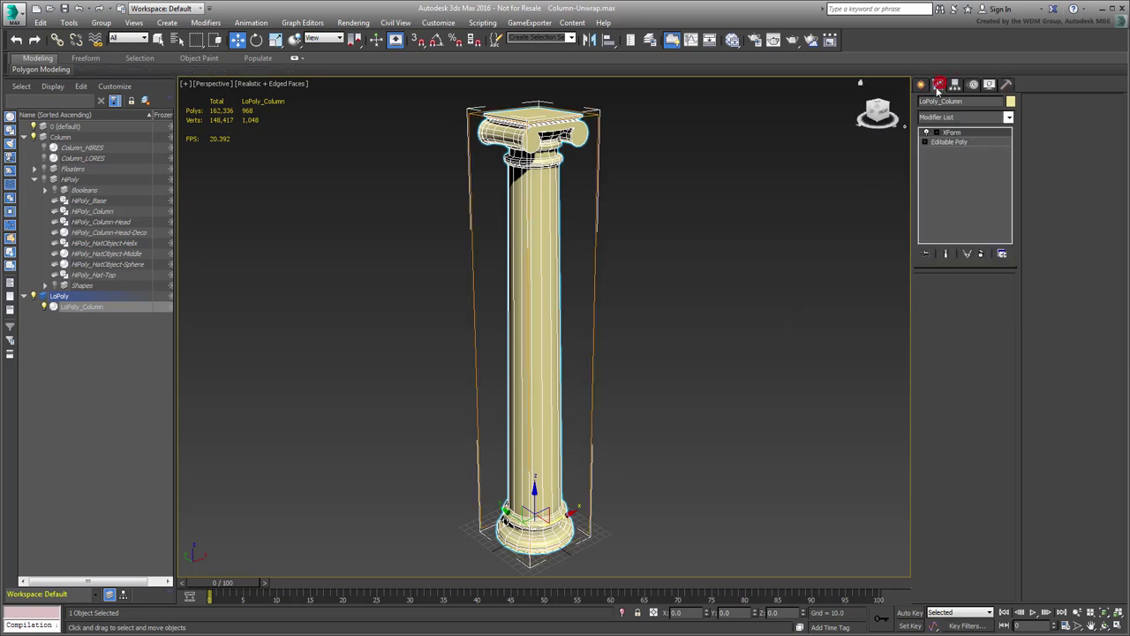
pyautogui.rightClick(674, 300)
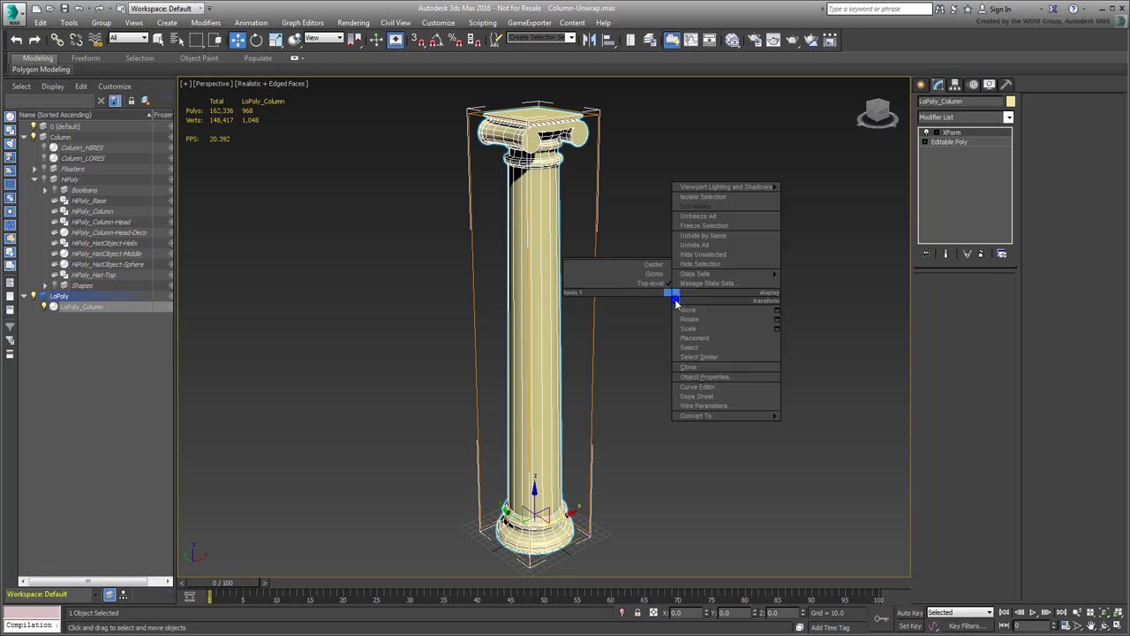
pyautogui.moveTo(741, 416)
pyautogui.click(821, 425)
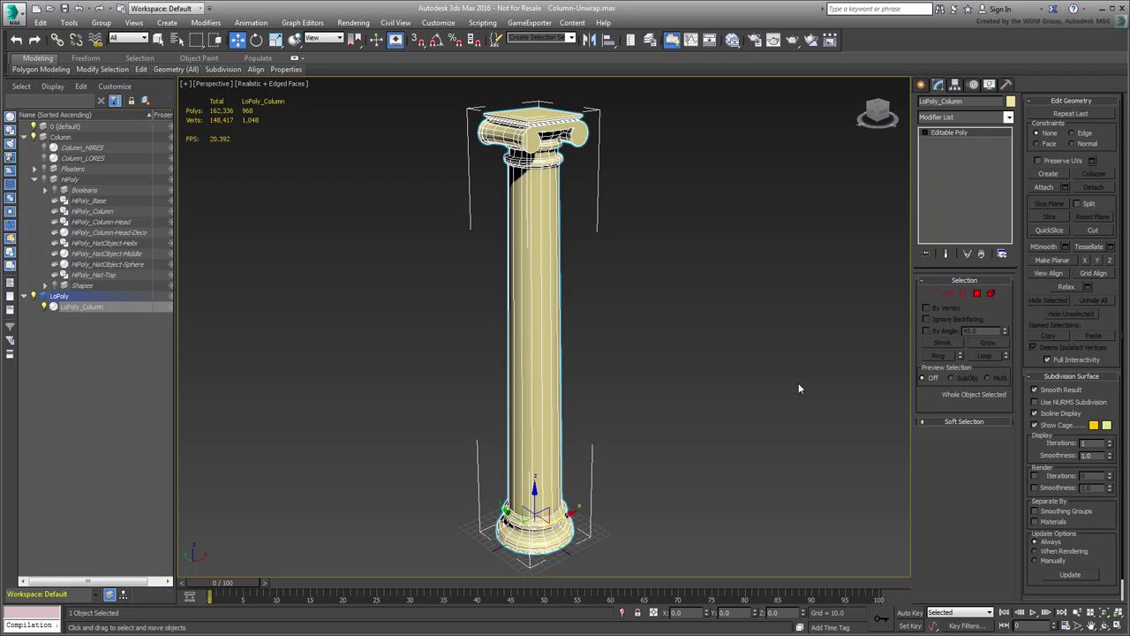
# - Examine the material IDs assigned to polygons on the base, the volutes and the hat top
pyautogui.click(977, 293)
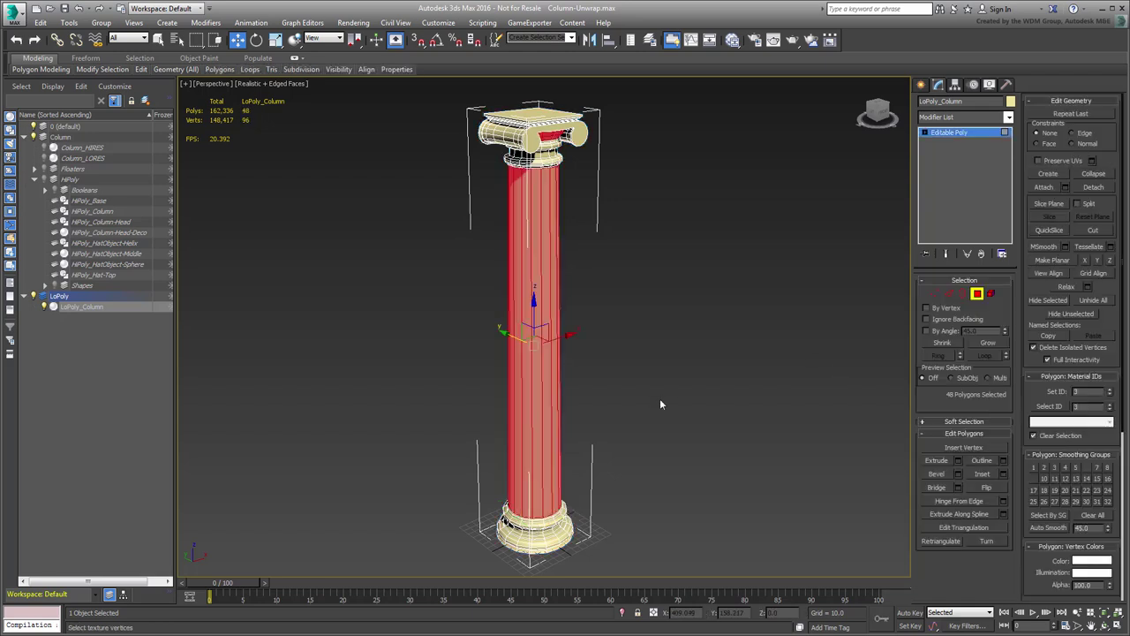
pyautogui.click(546, 535)
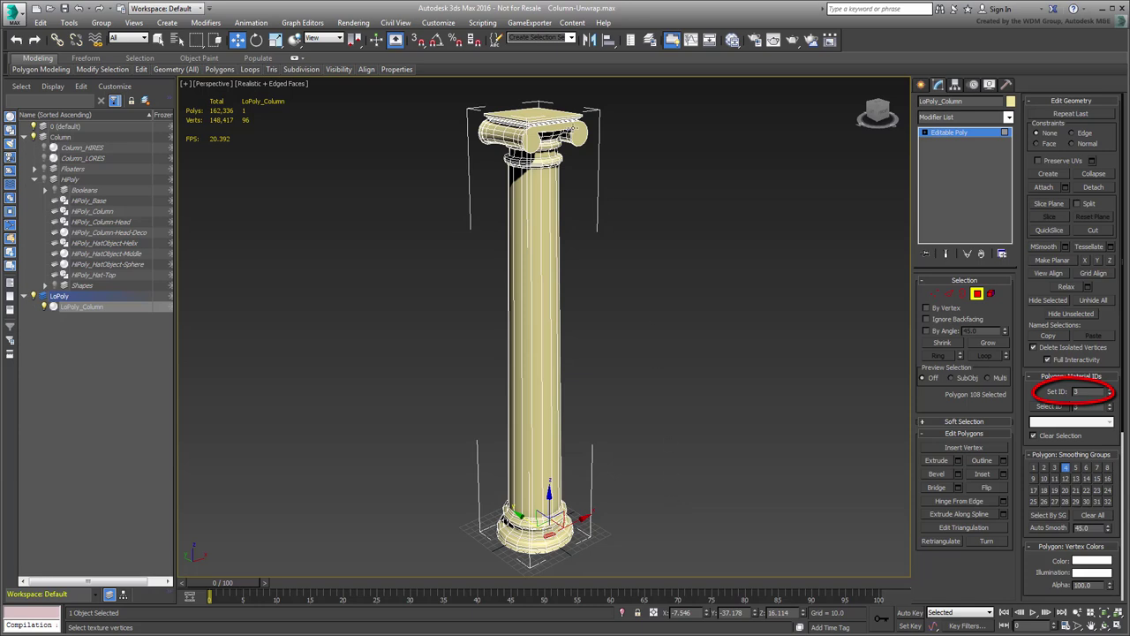
pyautogui.click(578, 132)
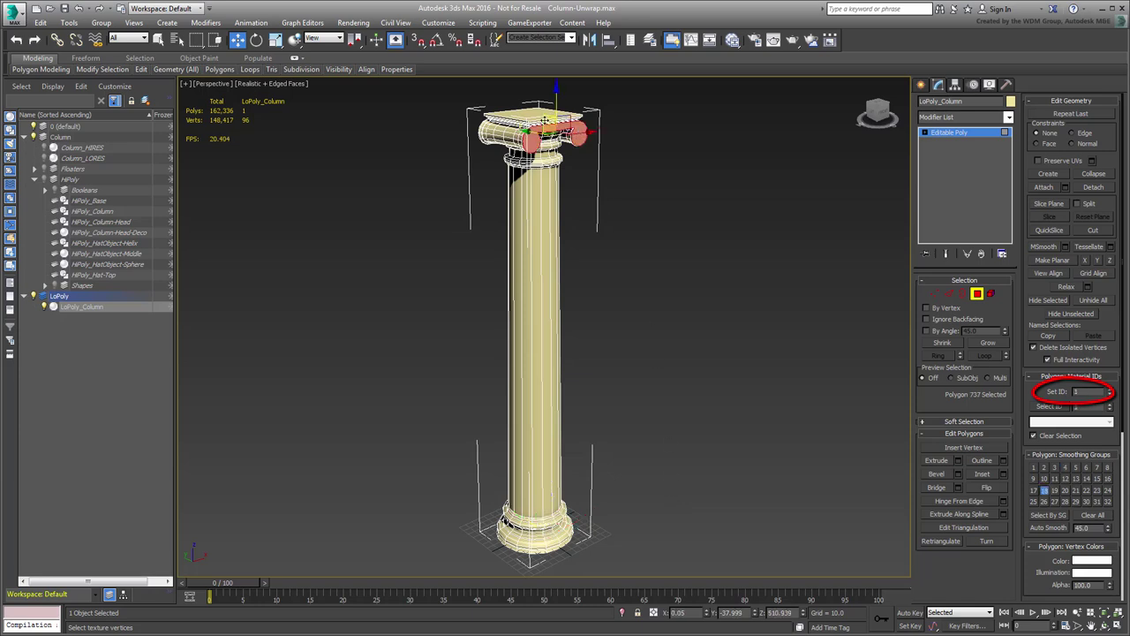
pyautogui.click(532, 112)
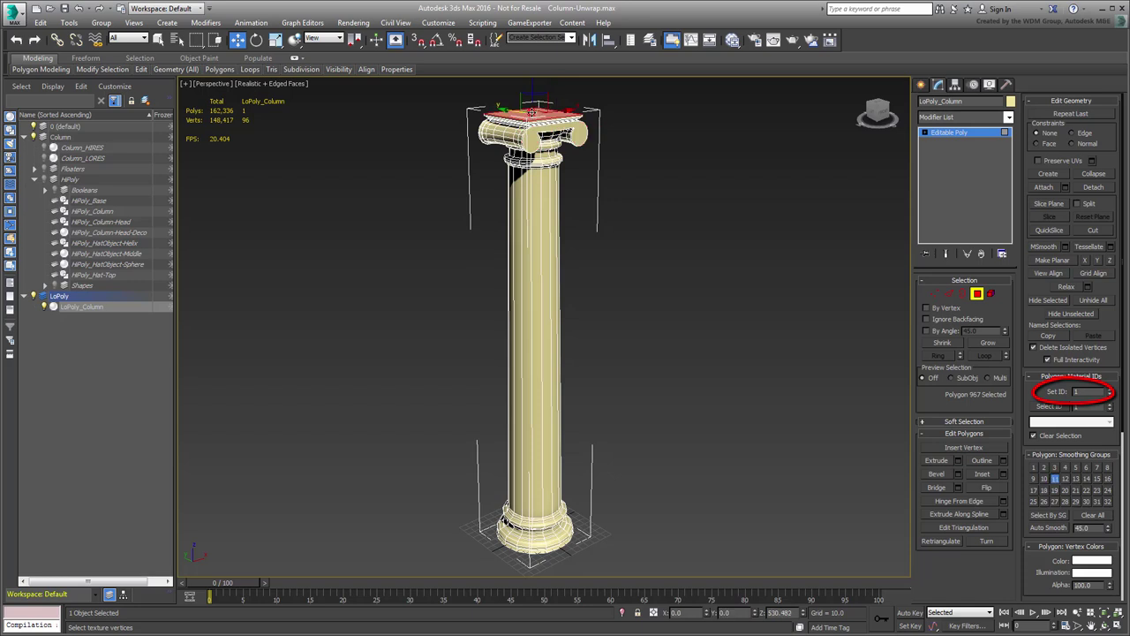
pyautogui.click(690, 363)
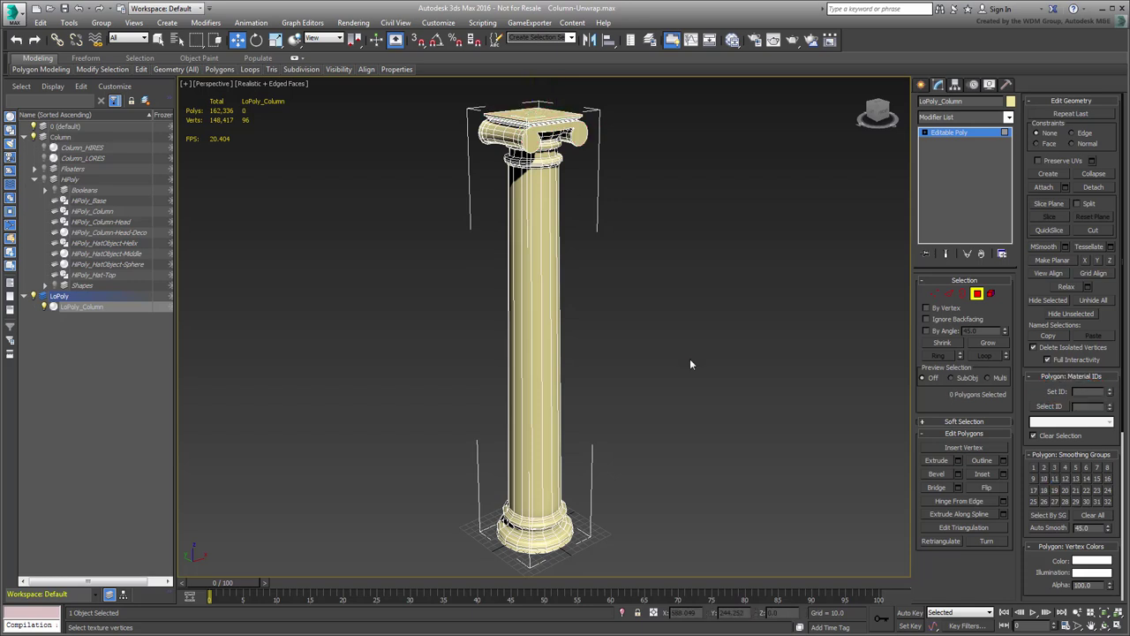
# - Assign one common material ID to all of the column's polygons and leave polygon editing
pyautogui.moveTo(691, 89); pyautogui.dragTo(366, 478)
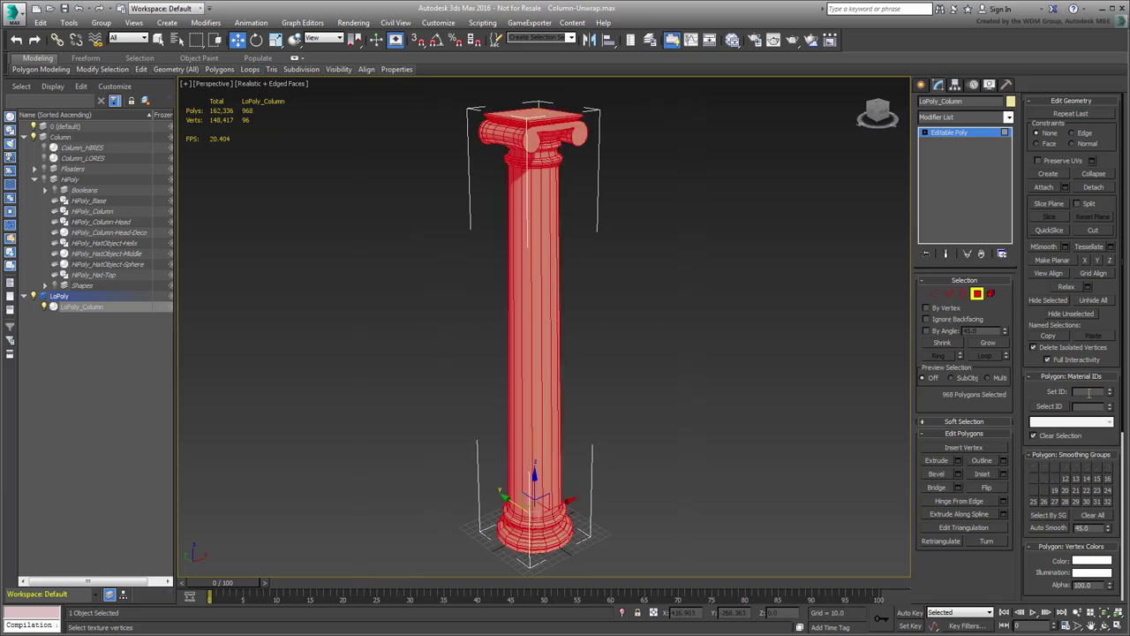
pyautogui.press('Return')
pyautogui.click(723, 389)
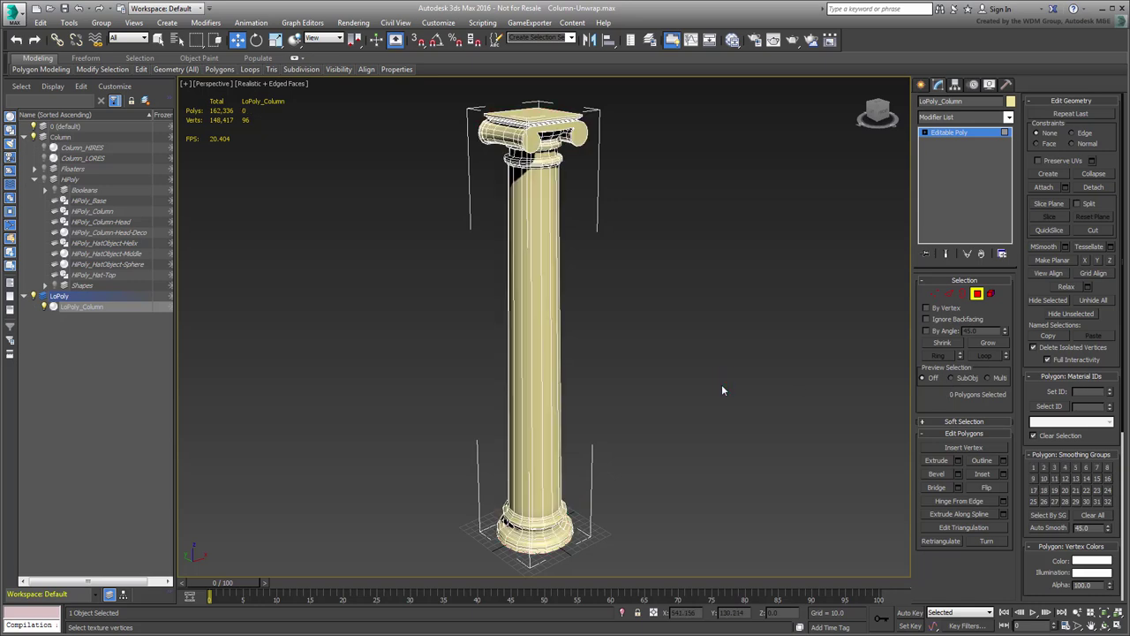
pyautogui.click(977, 293)
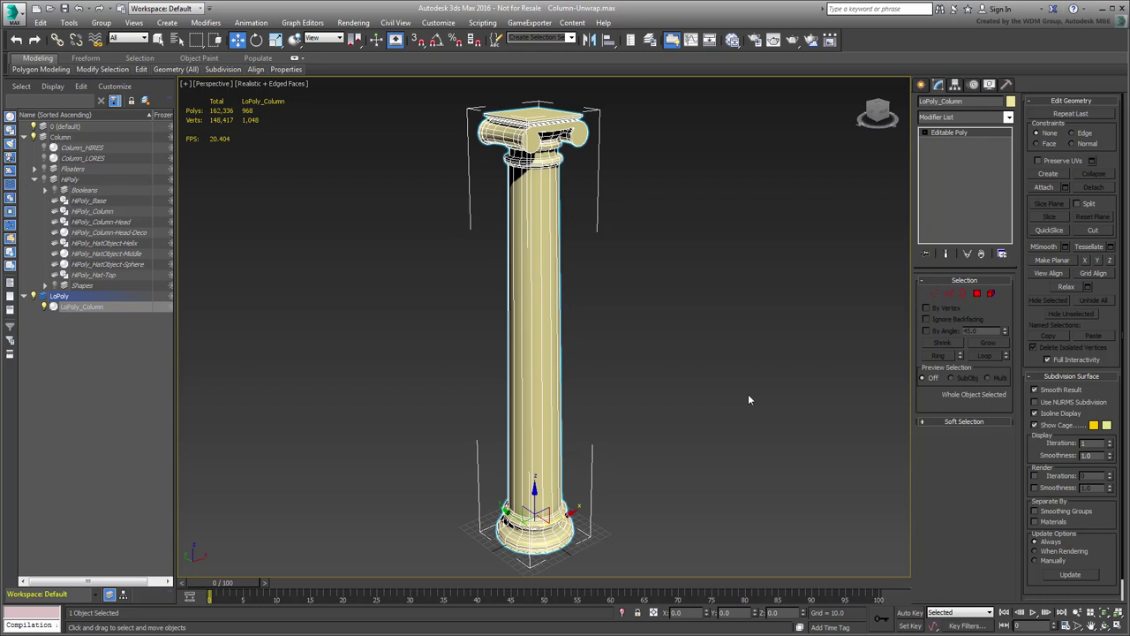
# - Raise the open upper border of the column's neck vertically into the volute block to close the gap
pyautogui.scroll(5, 621, 308)
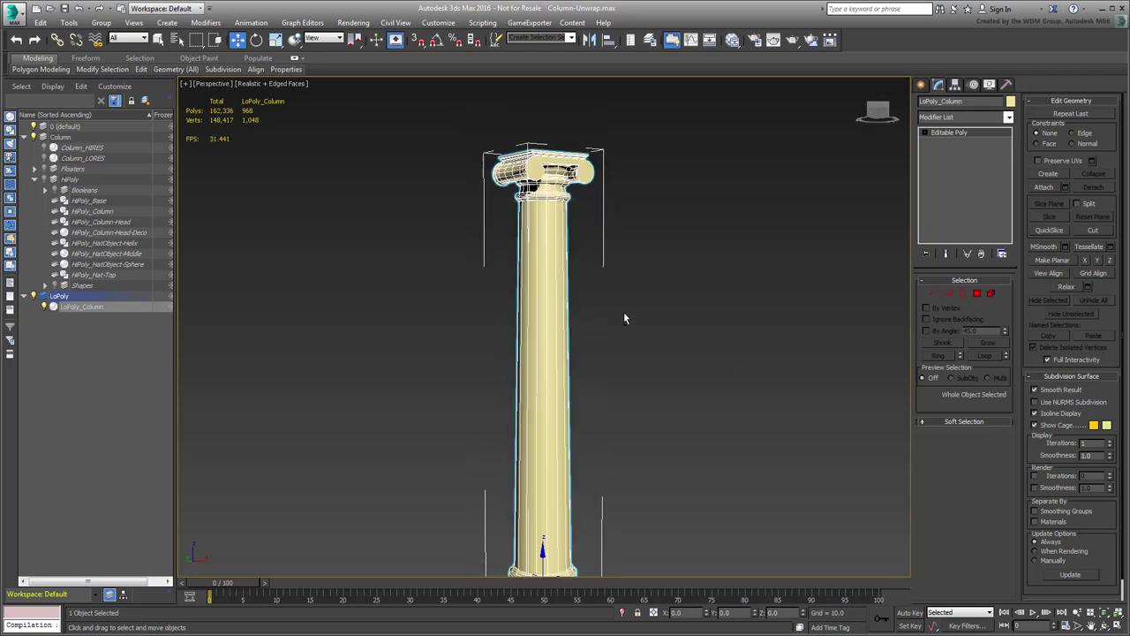
pyautogui.keyDown('alt'); pyautogui.moveTo(586, 194); pyautogui.dragTo(468, 326, button='middle'); pyautogui.keyUp('alt')
pyautogui.scroll(3, 538, 285)
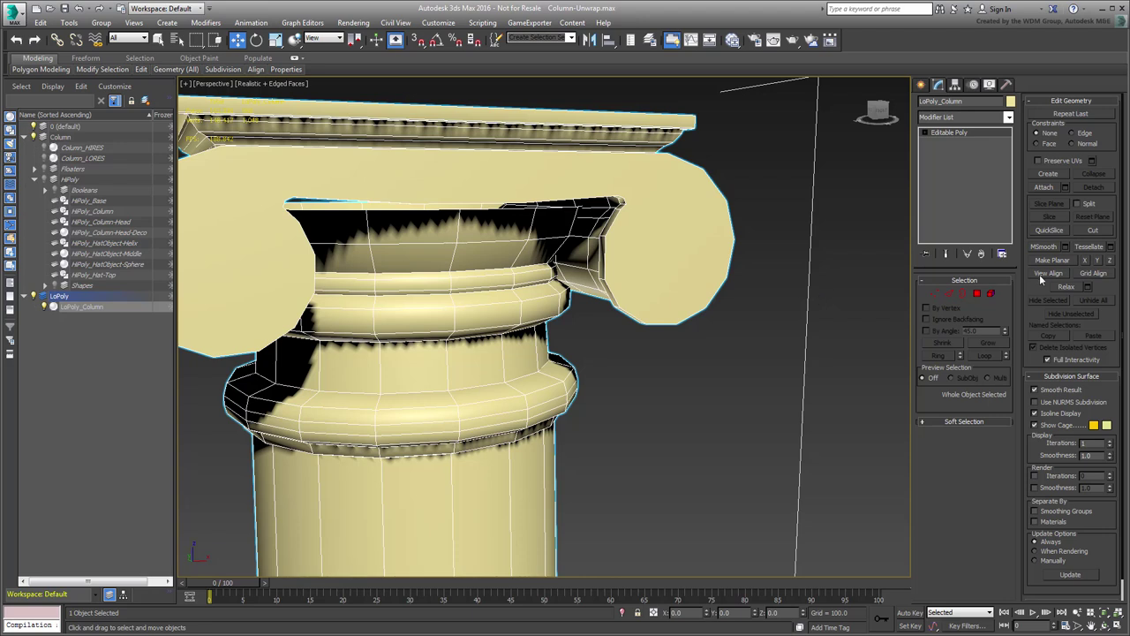
pyautogui.click(962, 293)
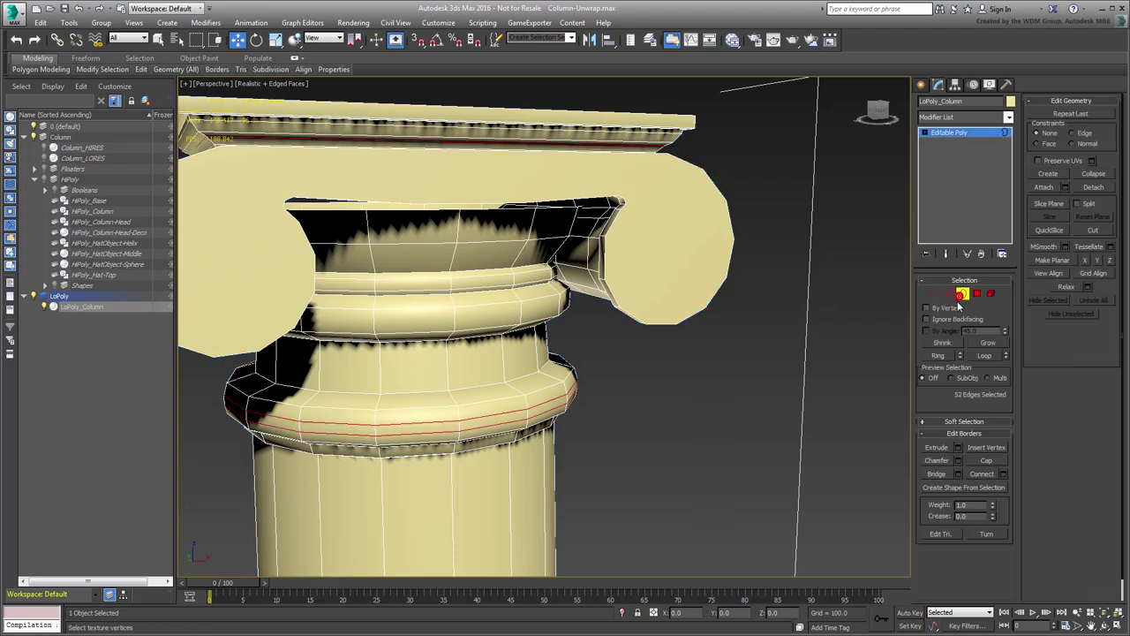
pyautogui.click(455, 205)
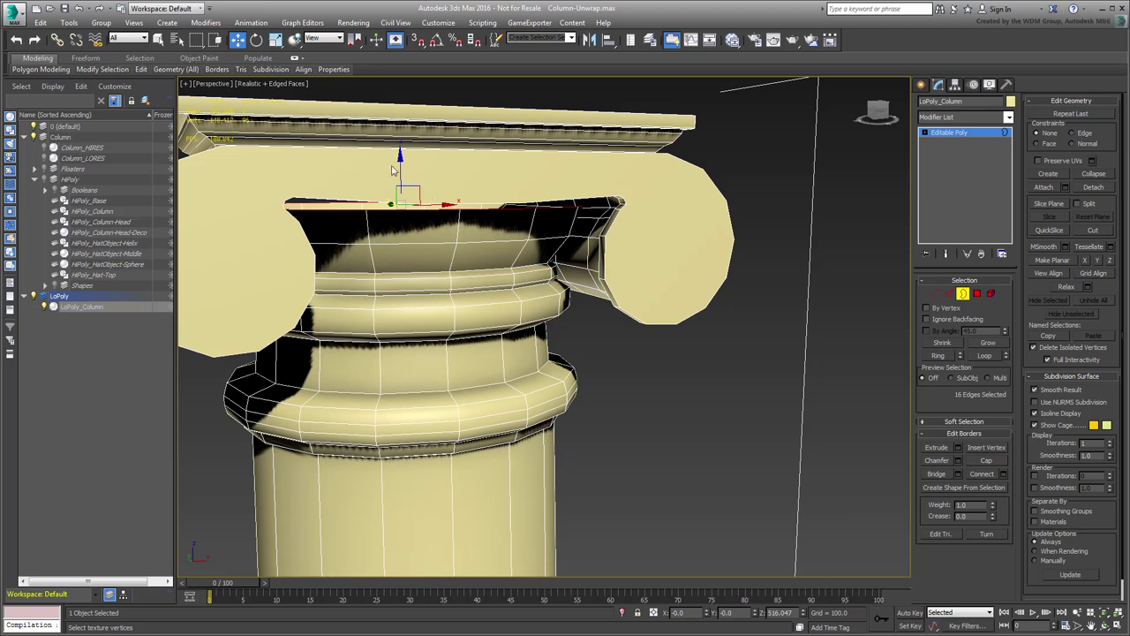
pyautogui.moveTo(398, 173); pyautogui.dragTo(397, 168)
pyautogui.keyDown('alt'); pyautogui.moveTo(553, 272); pyautogui.dragTo(543, 265, button='middle'); pyautogui.keyUp('alt')
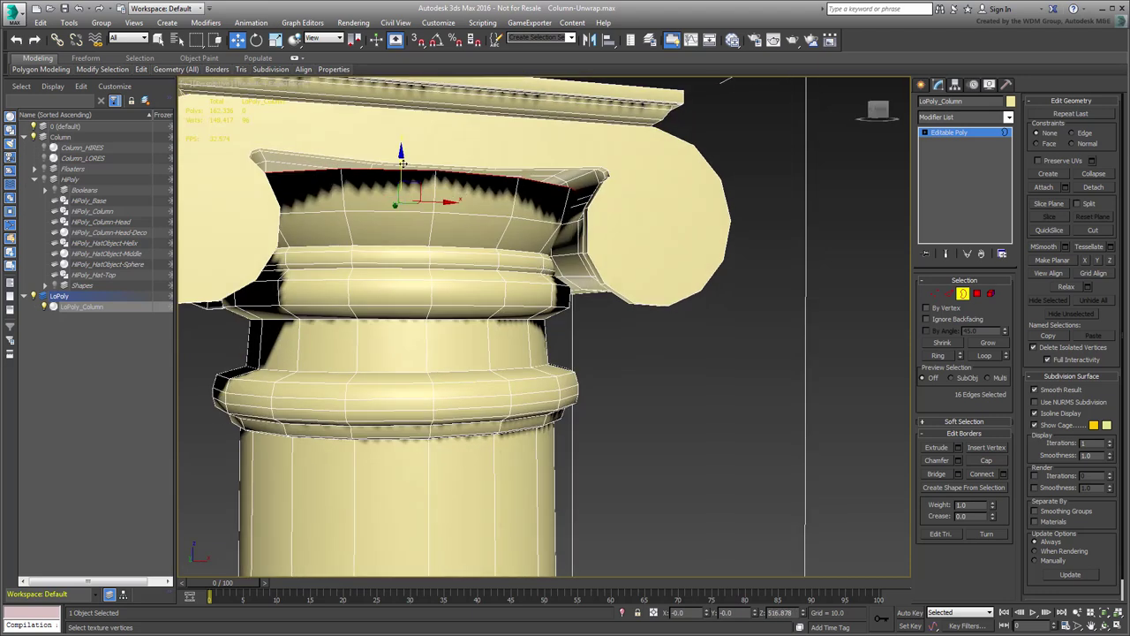
pyautogui.moveTo(402, 167); pyautogui.dragTo(401, 143)
pyautogui.keyDown('alt'); pyautogui.moveTo(545, 273); pyautogui.dragTo(539, 248, button='middle'); pyautogui.keyUp('alt')
pyautogui.moveTo(404, 154); pyautogui.dragTo(402, 147)
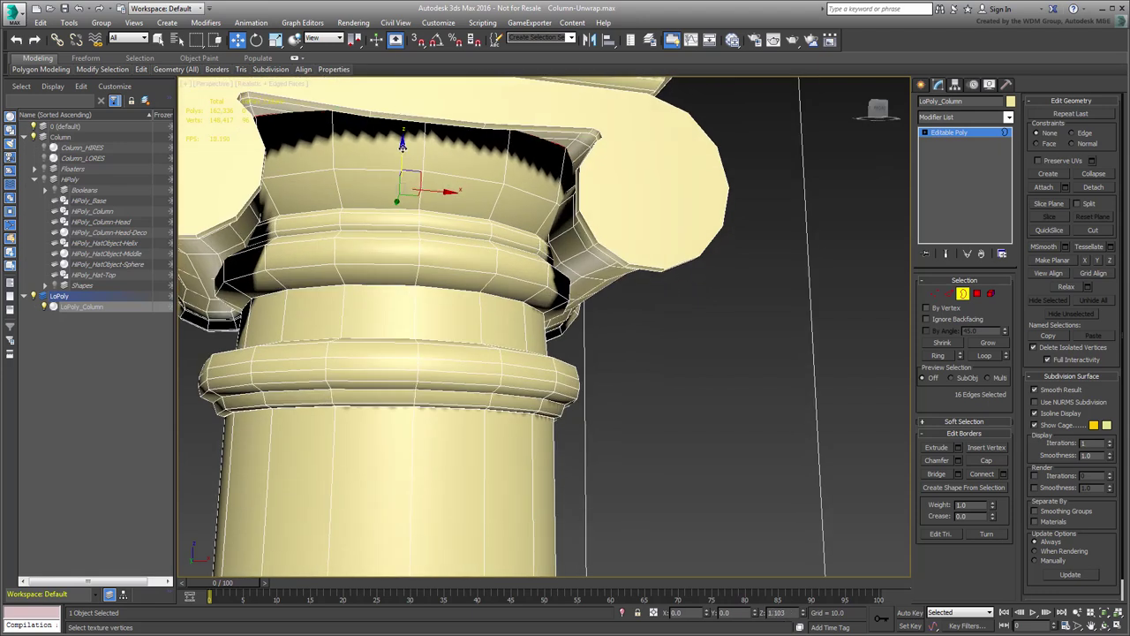
pyautogui.keyDown('alt'); pyautogui.moveTo(432, 236); pyautogui.dragTo(452, 305, button='middle'); pyautogui.keyUp('alt')
pyautogui.click(965, 294)
# - Apply an Unwrap UVW modifier to the whole column
pyautogui.scroll(-6, 644, 358)
pyautogui.press('z')
pyautogui.keyDown('alt'); pyautogui.moveTo(618, 377); pyautogui.dragTo(623, 383, button='middle'); pyautogui.keyUp('alt')
pyautogui.click(682, 382)
pyautogui.click(539, 305)
pyautogui.keyDown('alt'); pyautogui.moveTo(588, 321); pyautogui.dragTo(658, 321, button='middle'); pyautogui.keyUp('alt')
pyautogui.click(949, 116)
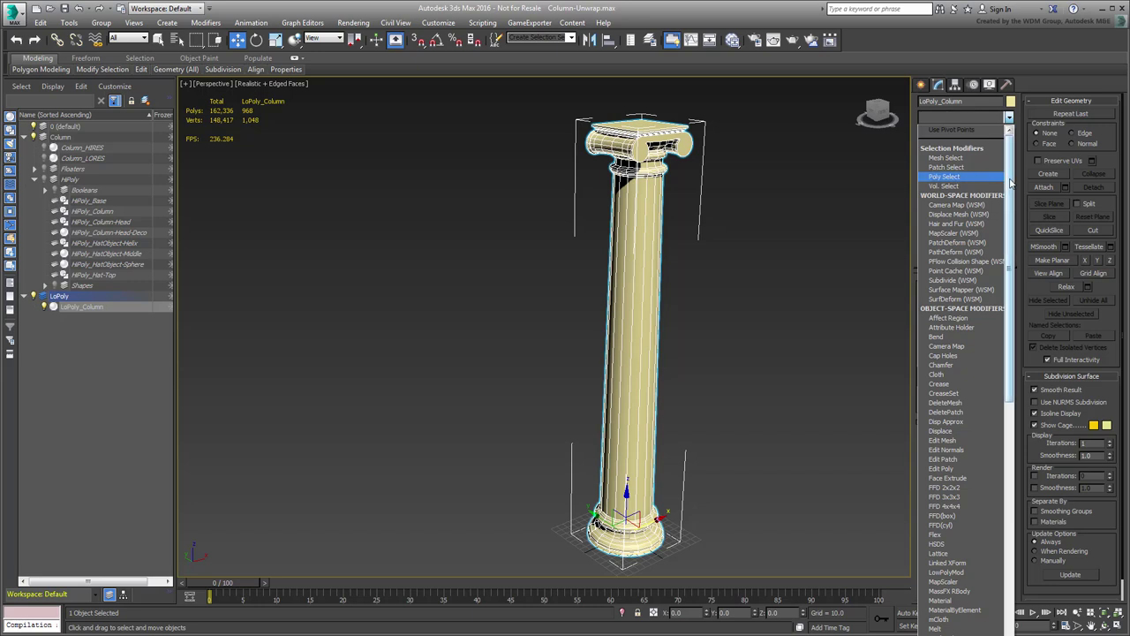
pyautogui.moveTo(1009, 181); pyautogui.dragTo(1011, 446)
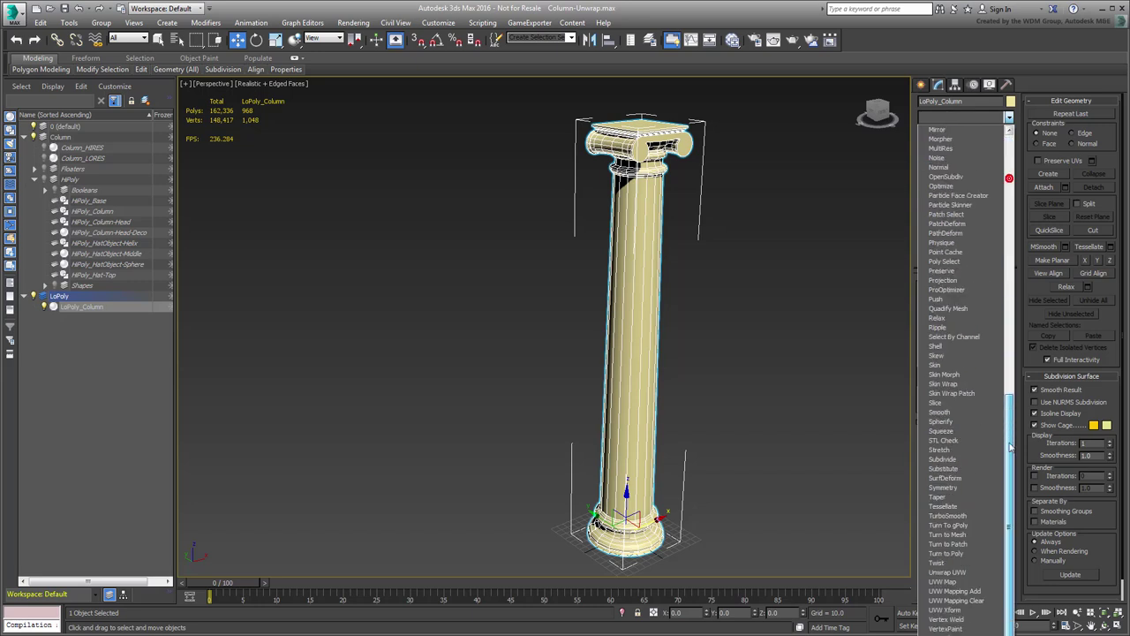
pyautogui.click(966, 572)
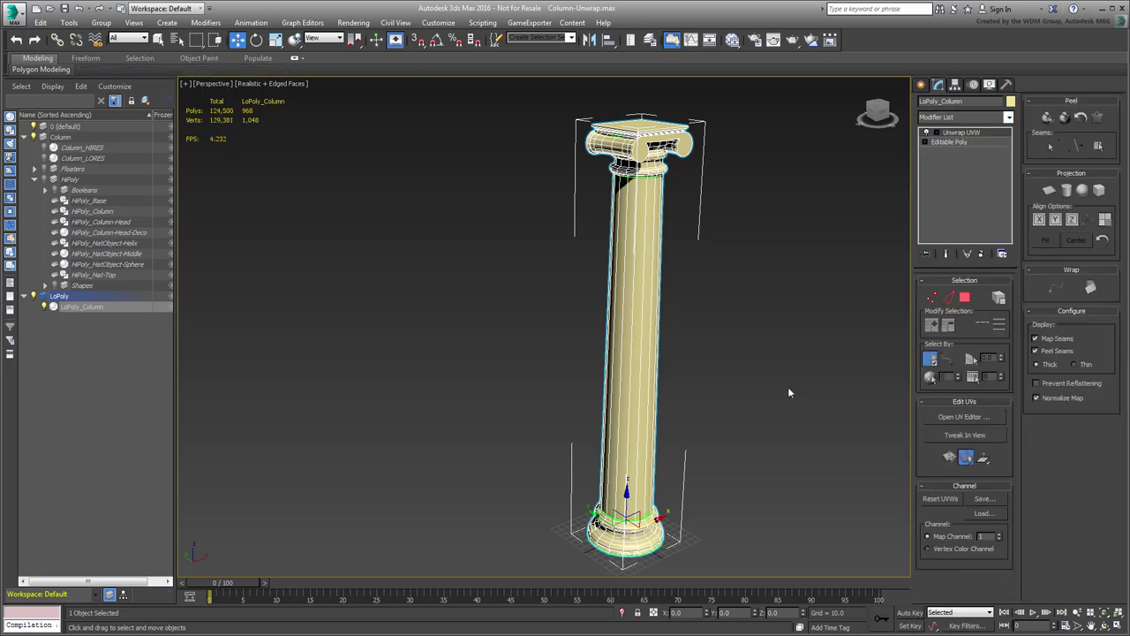
# - Open the UV editor for the column and switch to polygon selection
pyautogui.click(952, 418)
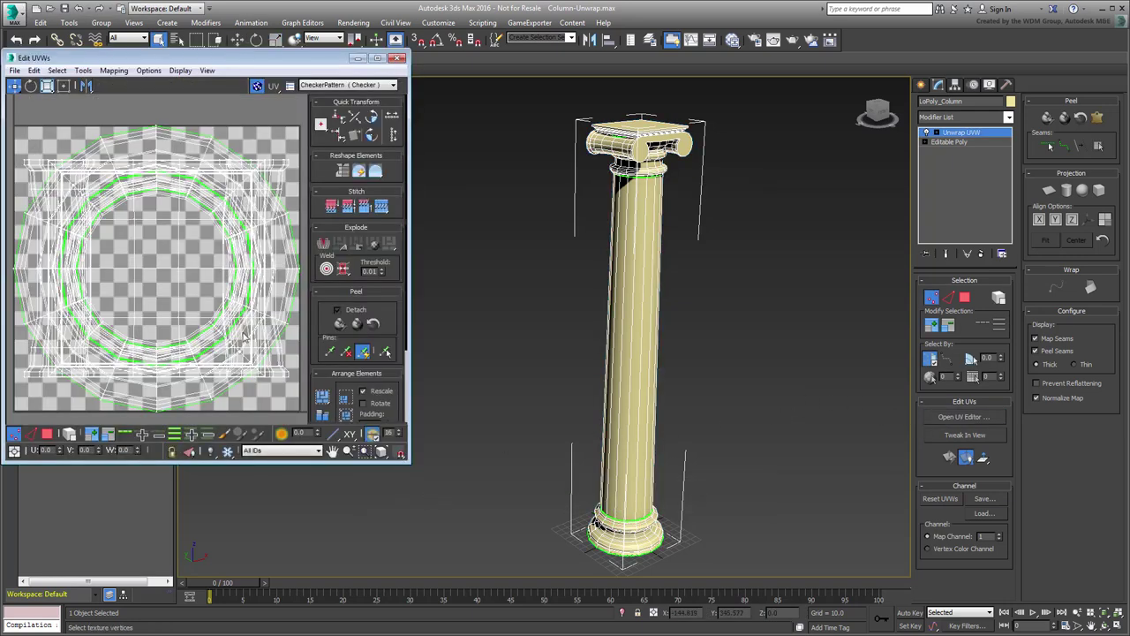
pyautogui.scroll(-5, 189, 307)
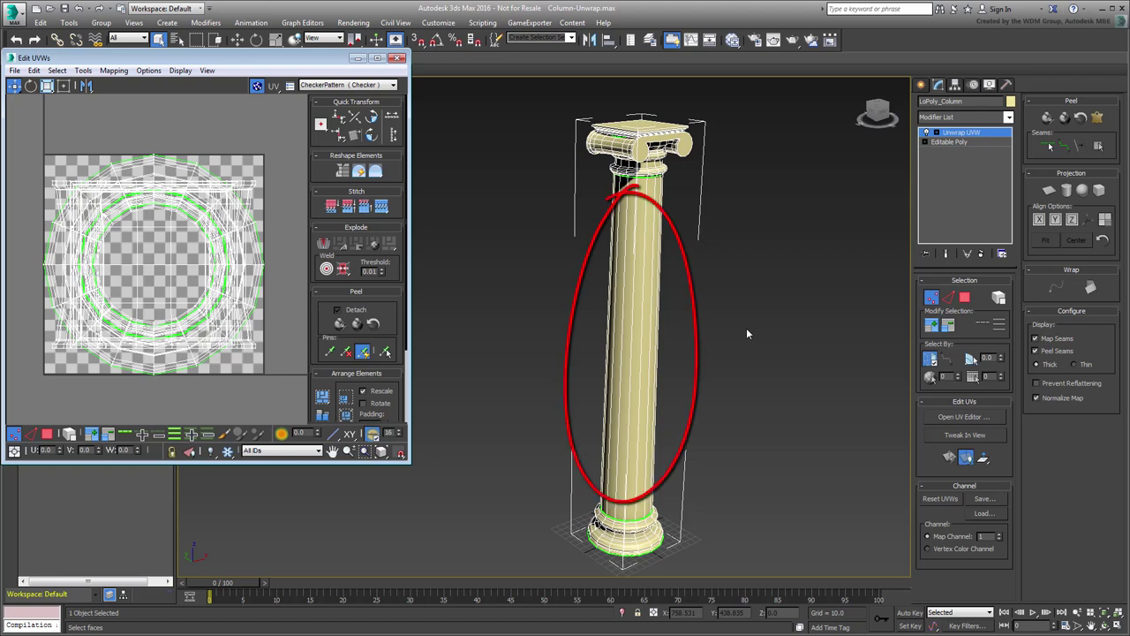
pyautogui.click(965, 300)
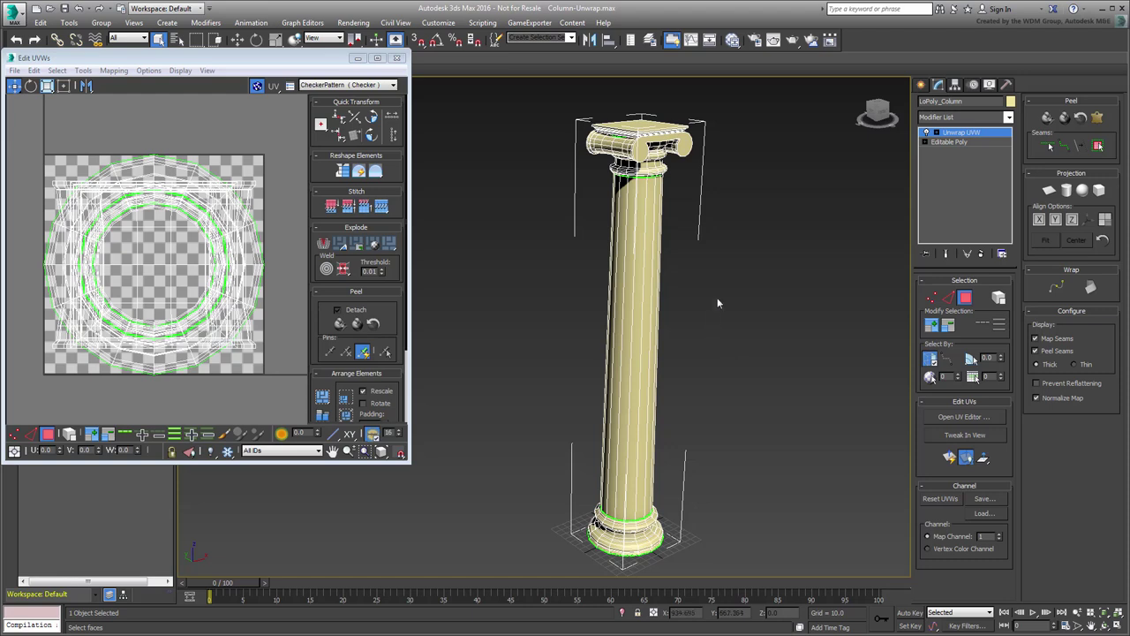
pyautogui.moveTo(732, 281); pyautogui.dragTo(509, 402)
pyautogui.moveTo(729, 412)
pyautogui.keyDown('alt'); pyautogui.mouseDown(button='middle')
pyautogui.moveTo(524, 416)
pyautogui.moveTo(633, 422)
pyautogui.moveTo(752, 408)
pyautogui.mouseUp(button='middle'); pyautogui.keyUp('alt')
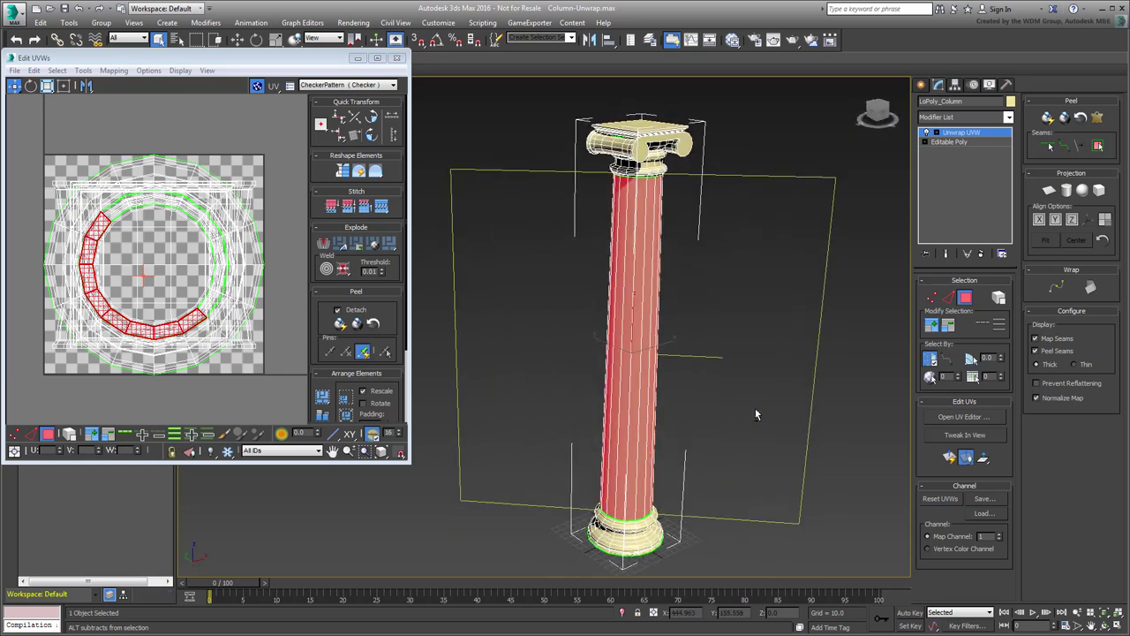
pyautogui.click(854, 385)
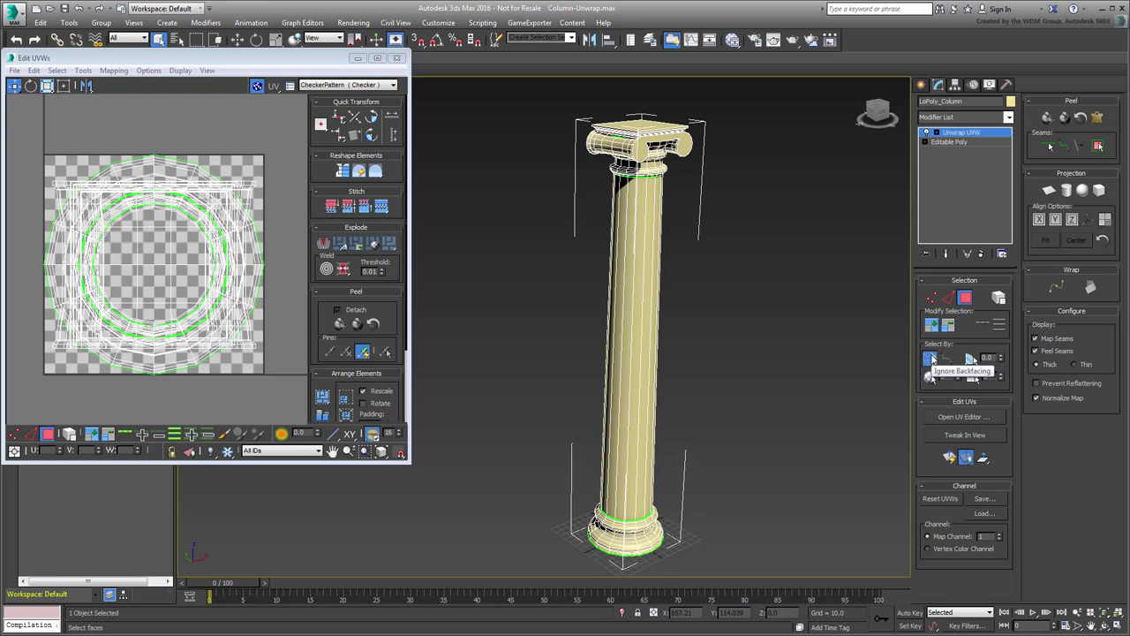
# - Turn off Ignore Backfacing and select all polygons around the column's shaft, front and back
pyautogui.click(931, 358)
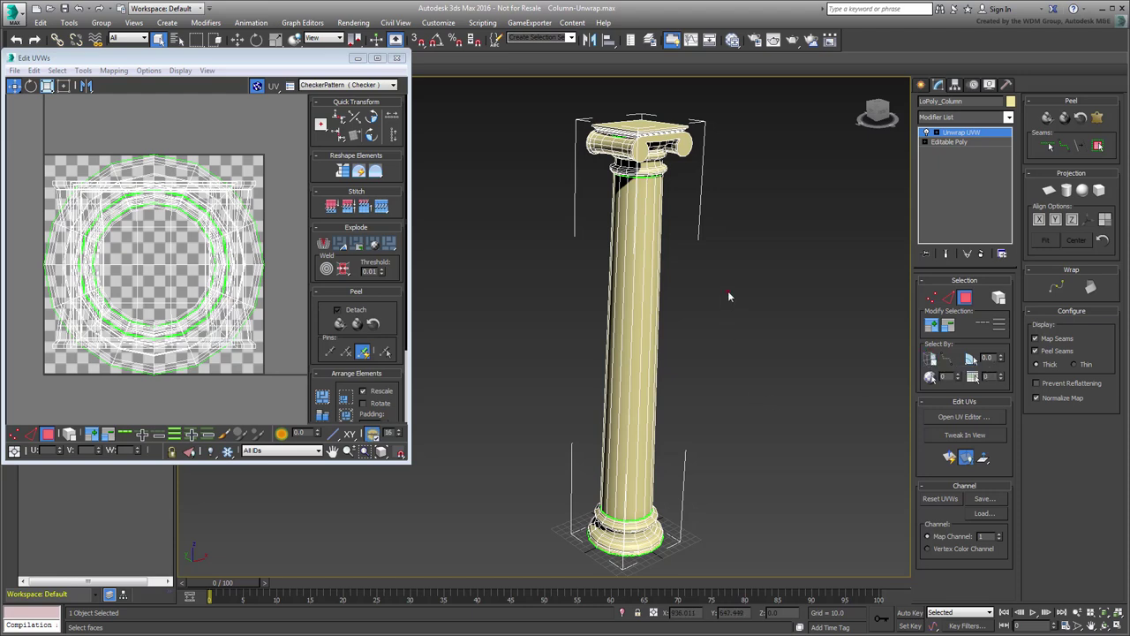
pyautogui.moveTo(725, 296); pyautogui.dragTo(551, 370)
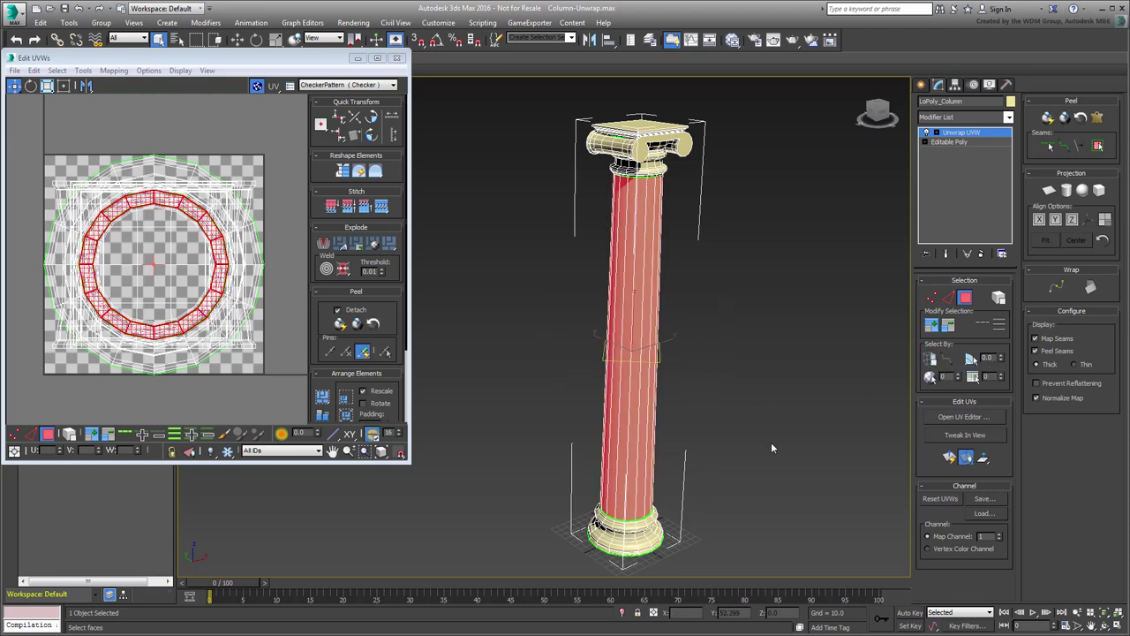
# - Apply a cylindrical projection to the selected shaft polygons and align it to the Z axis
pyautogui.keyDown('alt'); pyautogui.moveTo(770, 441); pyautogui.dragTo(732, 439, button='middle'); pyautogui.keyUp('alt')
pyautogui.click(1067, 192)
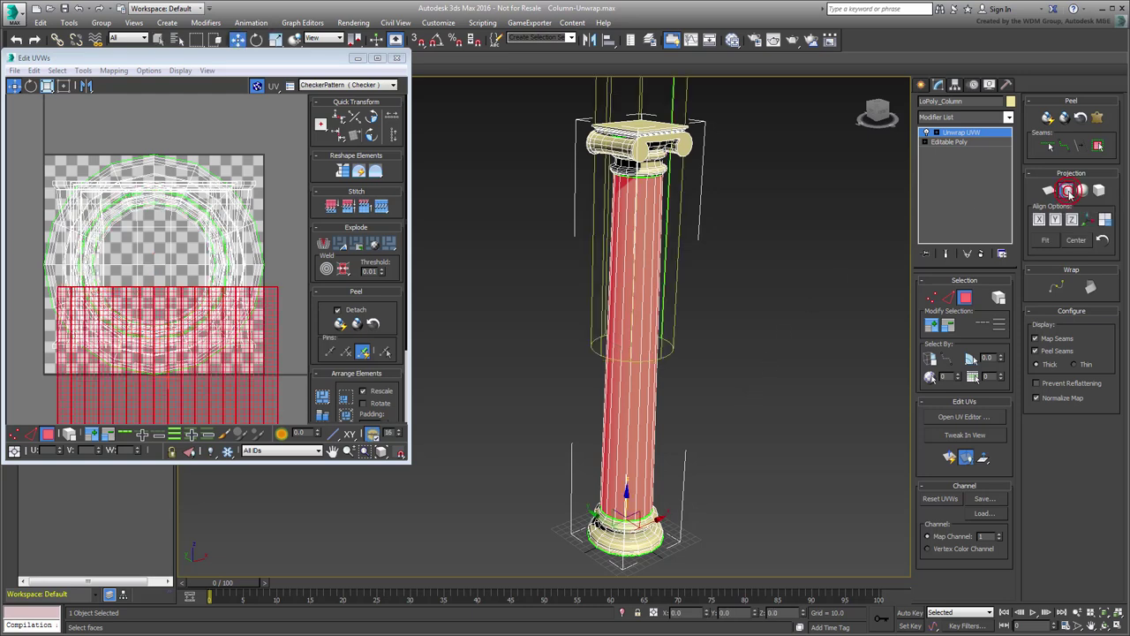
pyautogui.click(1071, 220)
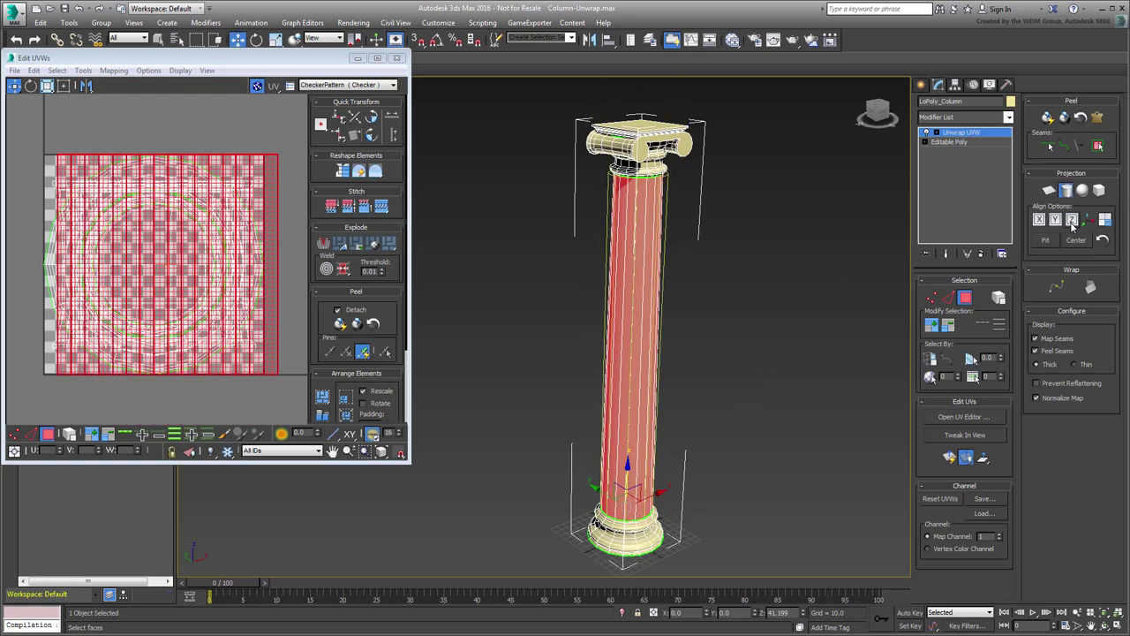
# - Rotate the shaft's cylindrical mapping gizmo about -91° around the vertical axis to shift the seam, and exit the projection
pyautogui.rightClick(730, 459)
pyautogui.click(749, 478)
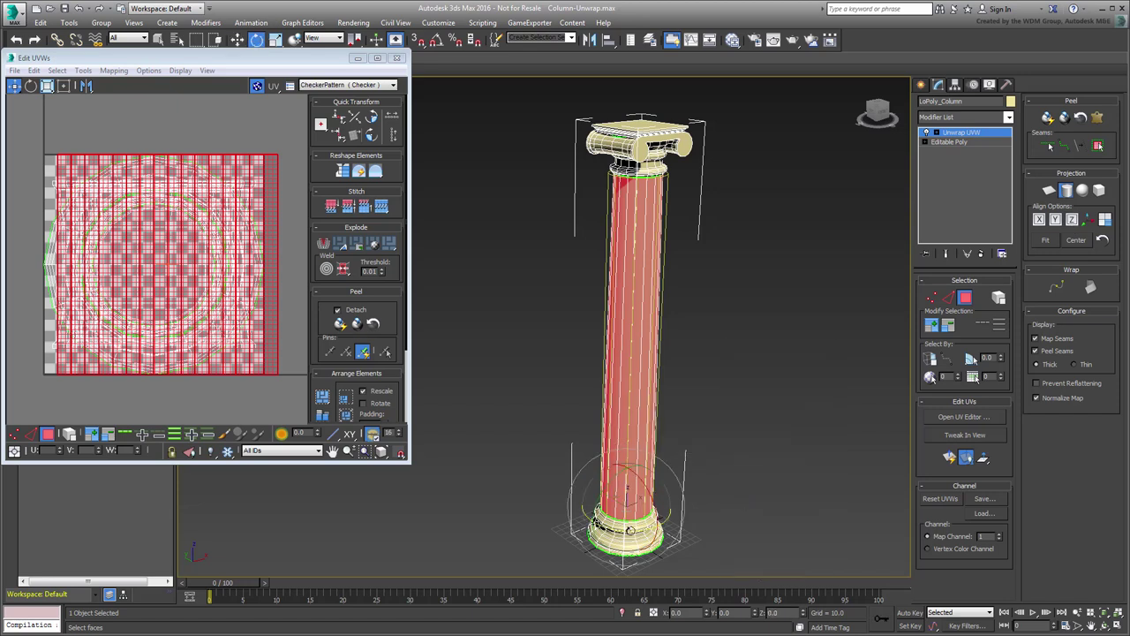
pyautogui.moveTo(625, 533); pyautogui.dragTo(522, 525)
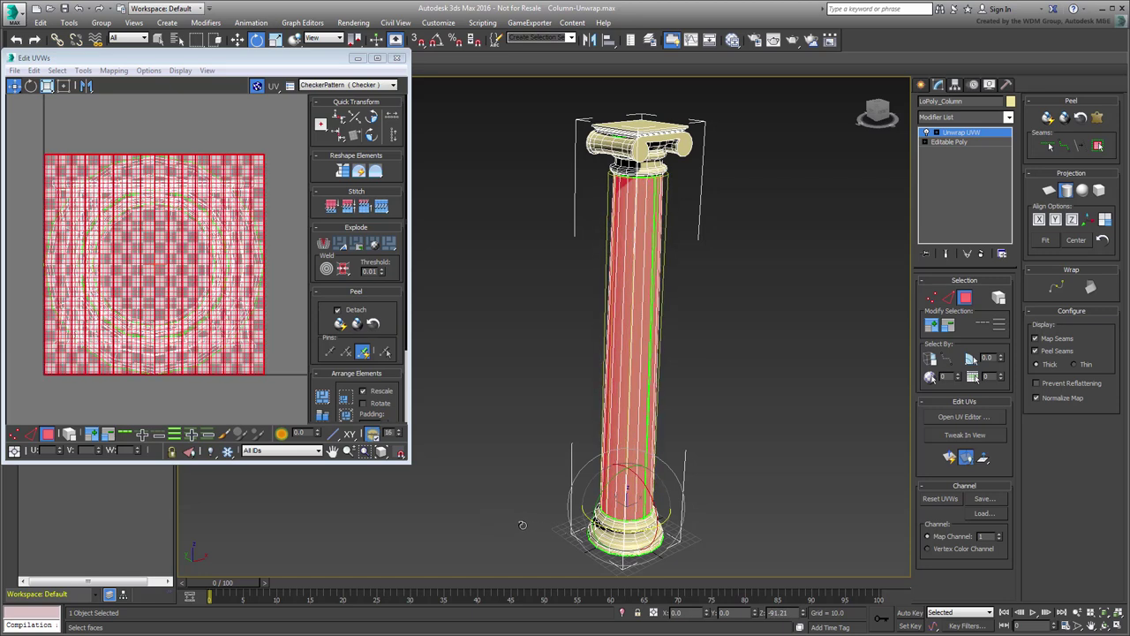
pyautogui.moveTo(745, 509)
pyautogui.keyDown('alt'); pyautogui.mouseDown(button='middle')
pyautogui.moveTo(729, 502)
pyautogui.moveTo(750, 492)
pyautogui.mouseUp(button='middle'); pyautogui.keyUp('alt')
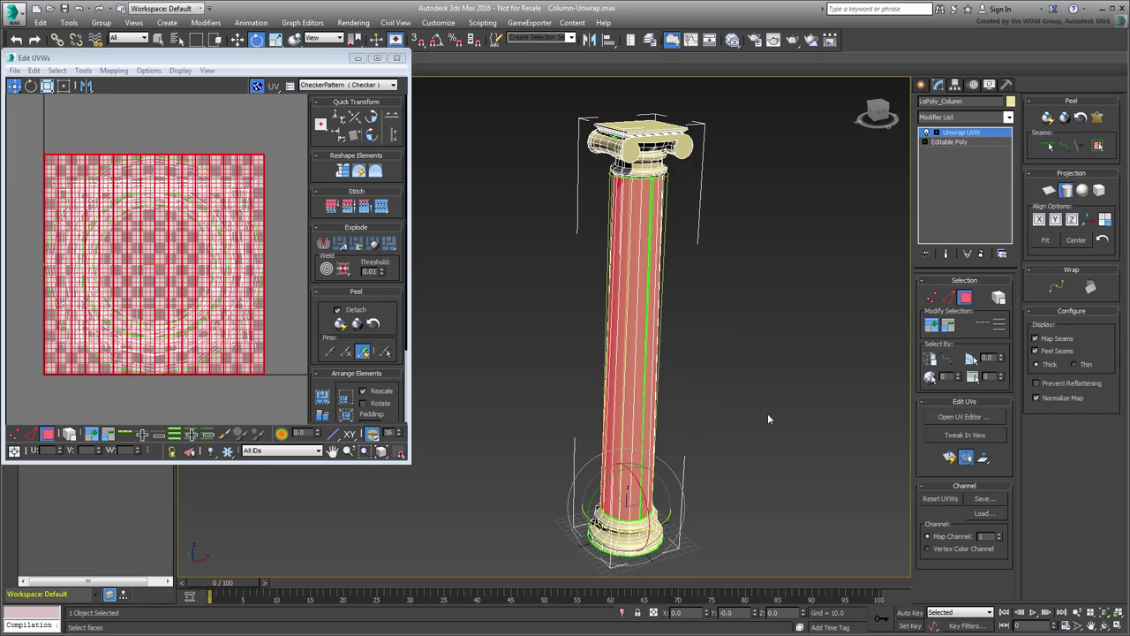
pyautogui.click(1065, 191)
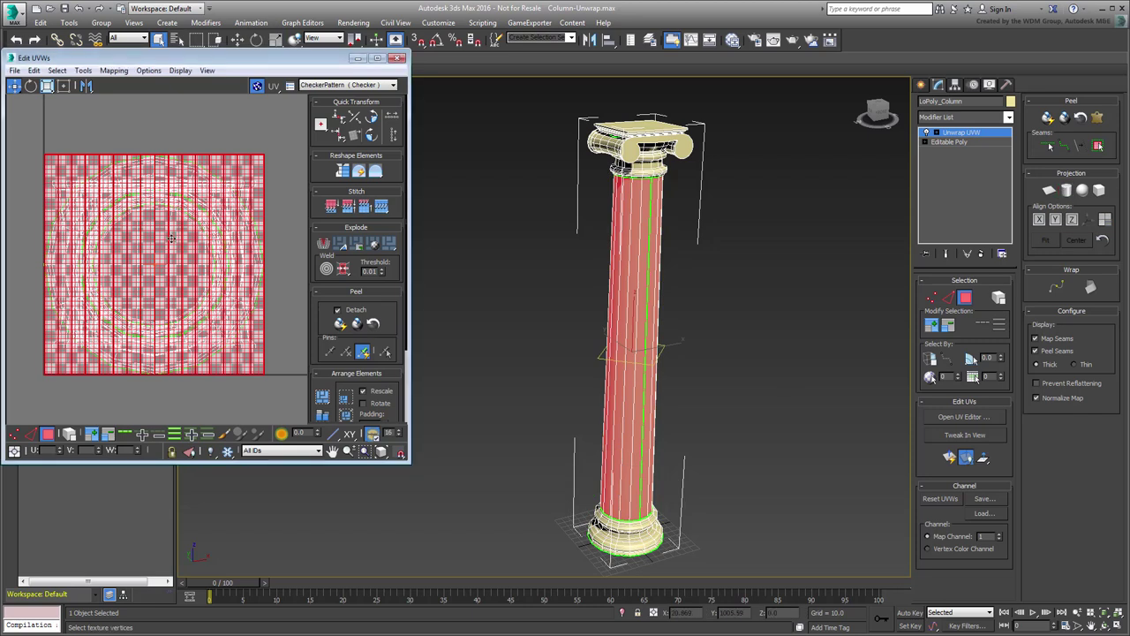
# - Move the shaft's UV shell out of the texture tile to the empty space above and left of it
pyautogui.moveTo(170, 263); pyautogui.dragTo(170, 263, button='middle')
pyautogui.scroll(-5, 172, 266)
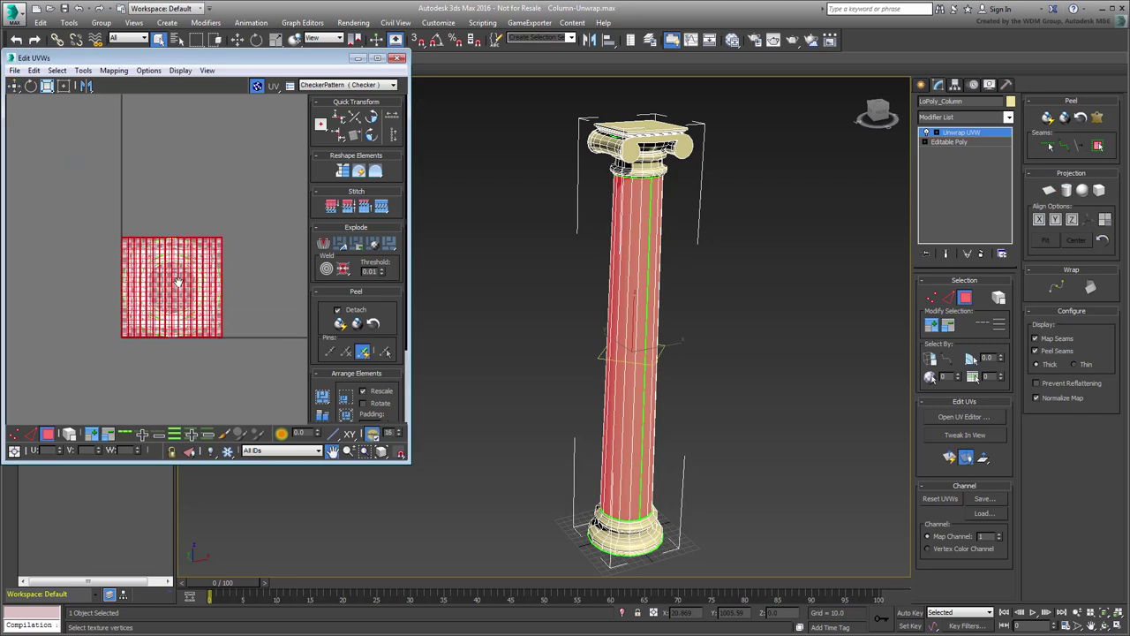
pyautogui.click(64, 86)
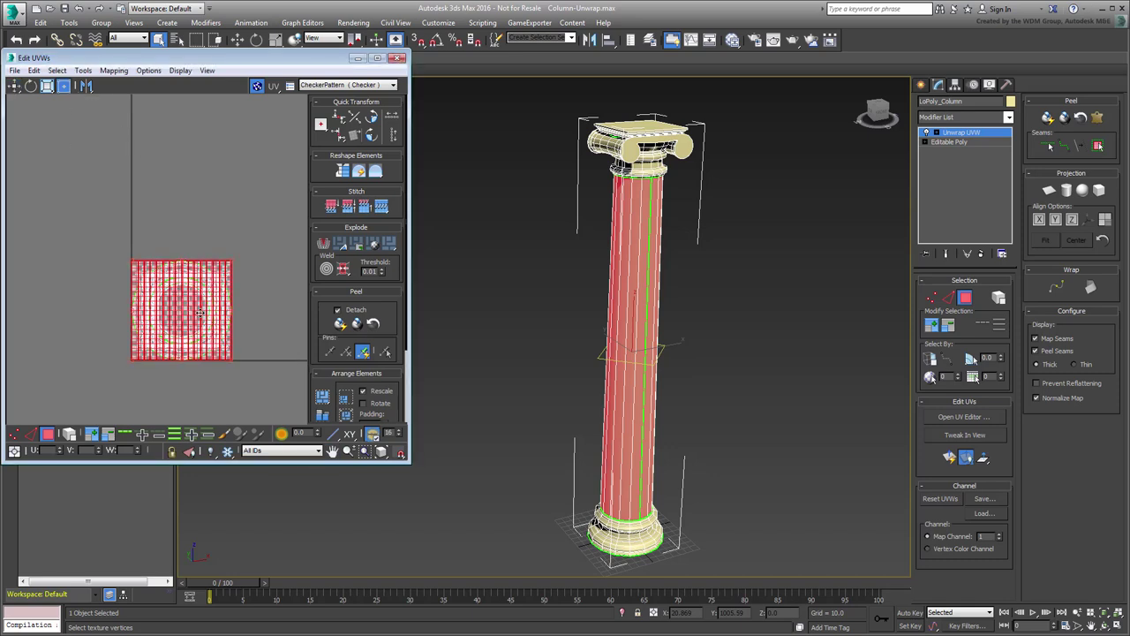
pyautogui.moveTo(214, 338); pyautogui.dragTo(100, 223)
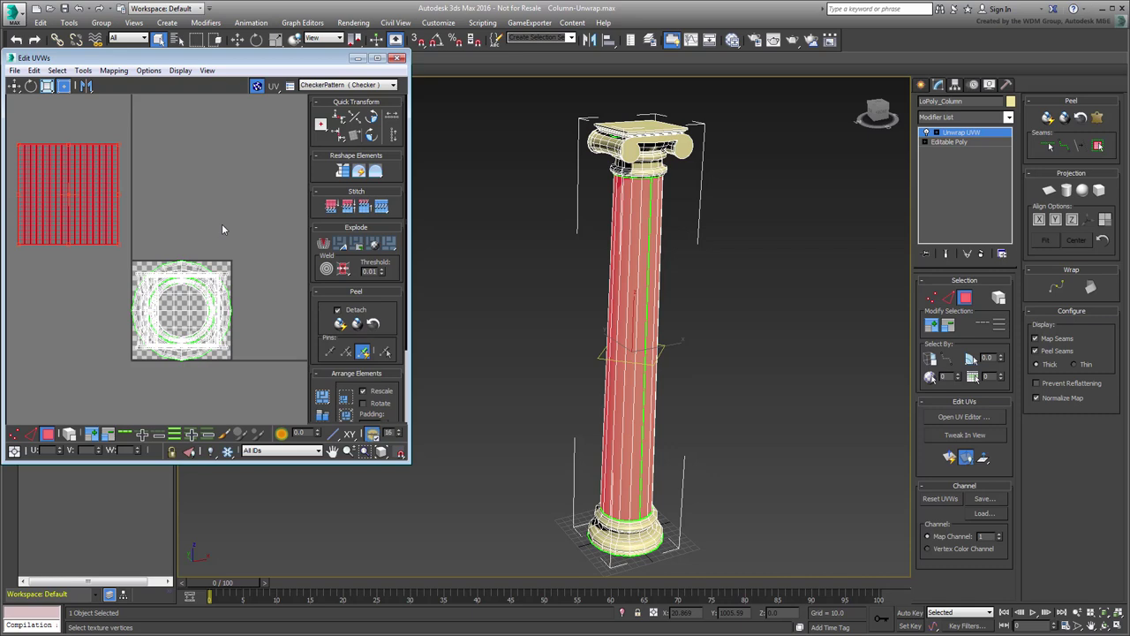
# - Clear the selection, turn on selection by element, and select the column's entire base
pyautogui.click(809, 364)
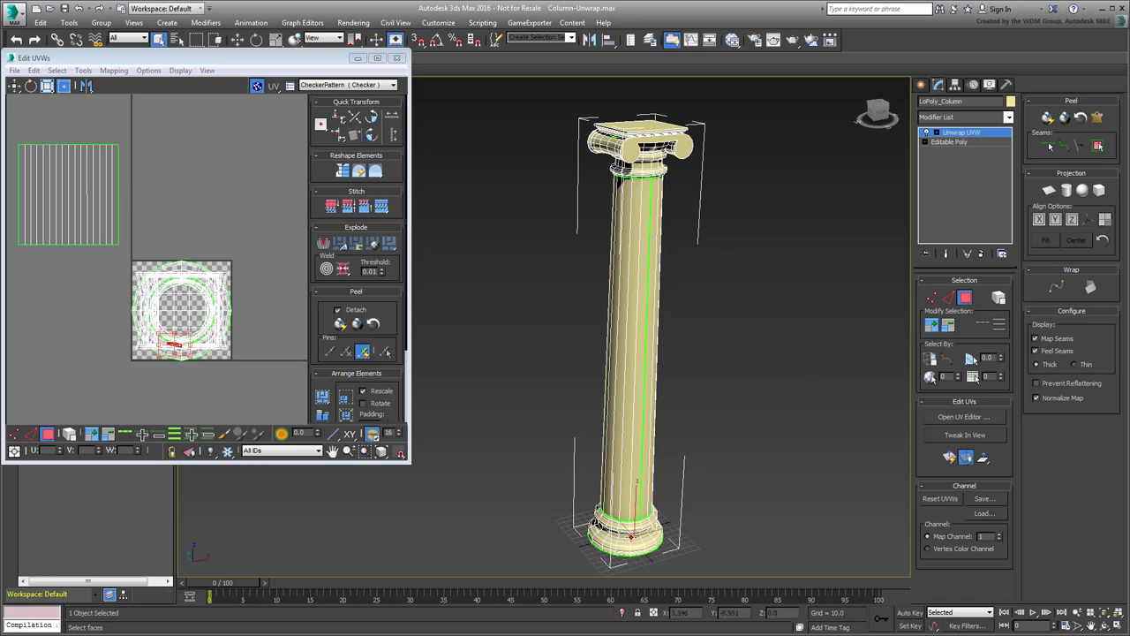
pyautogui.click(747, 438)
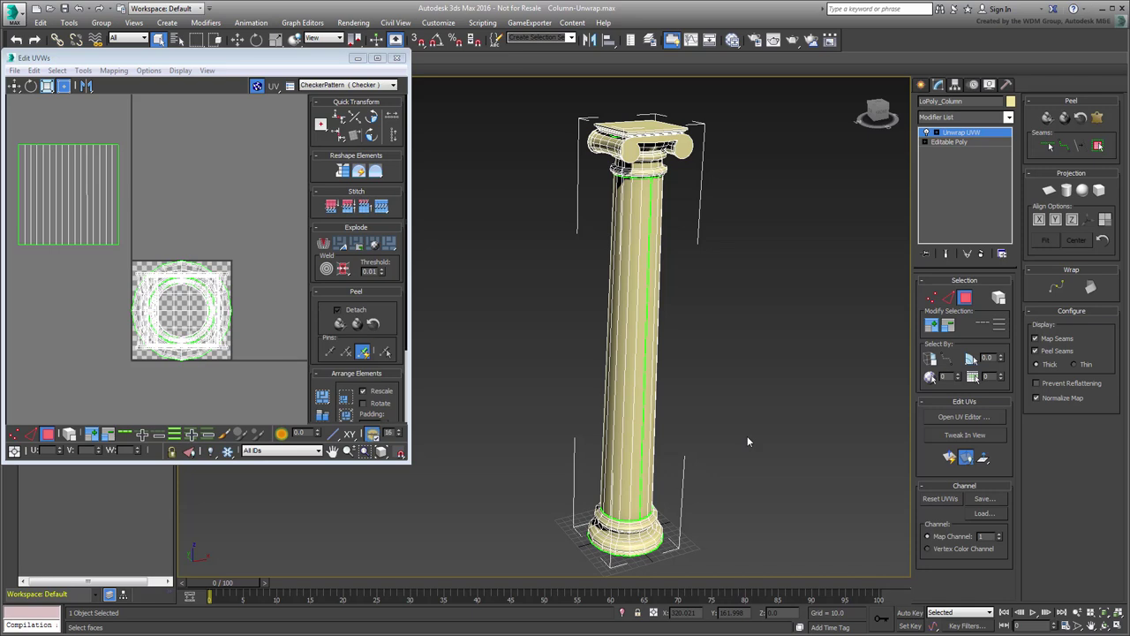
pyautogui.click(999, 299)
pyautogui.click(630, 535)
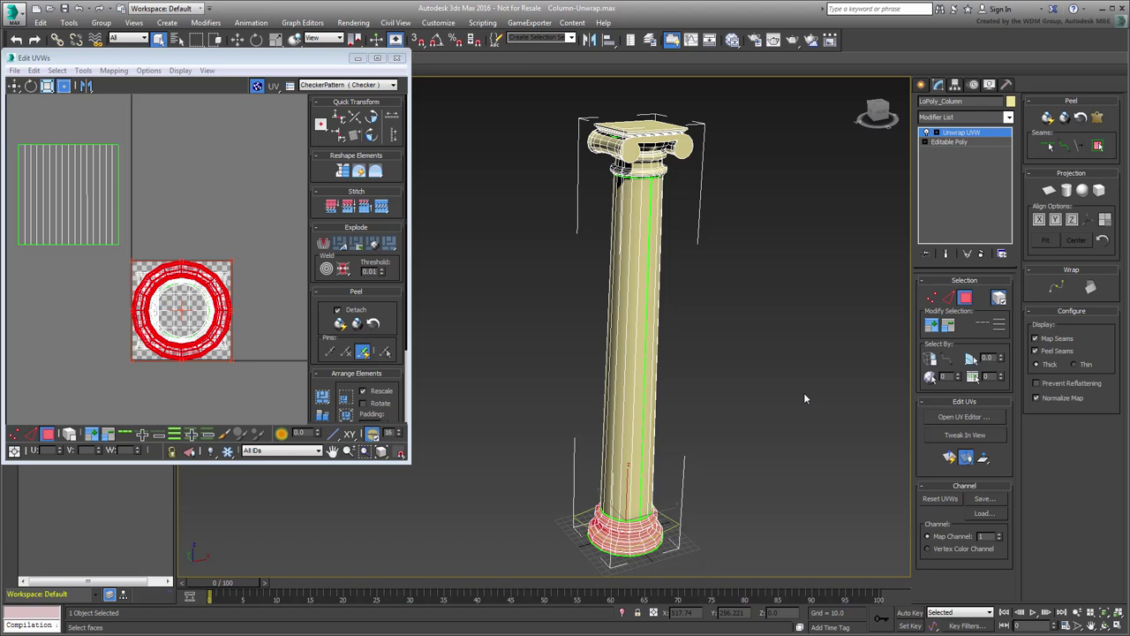
# - Apply a cylindrical projection to the column base and align it to the Z axis
pyautogui.scroll(5, 697, 481)
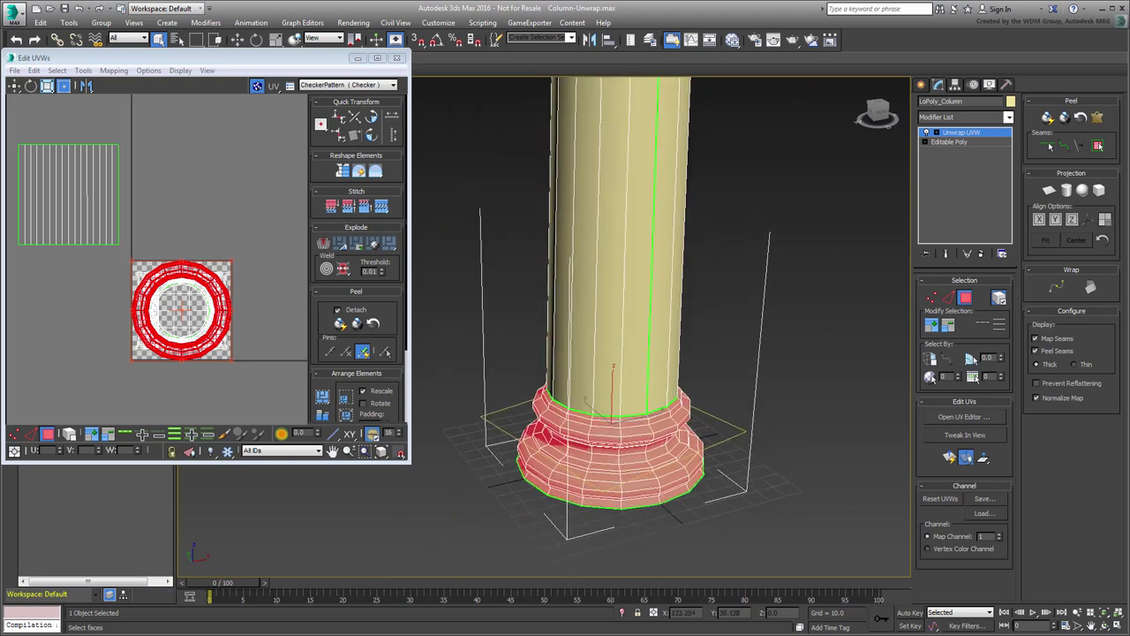
pyautogui.moveTo(752, 411); pyautogui.dragTo(771, 387, button='middle')
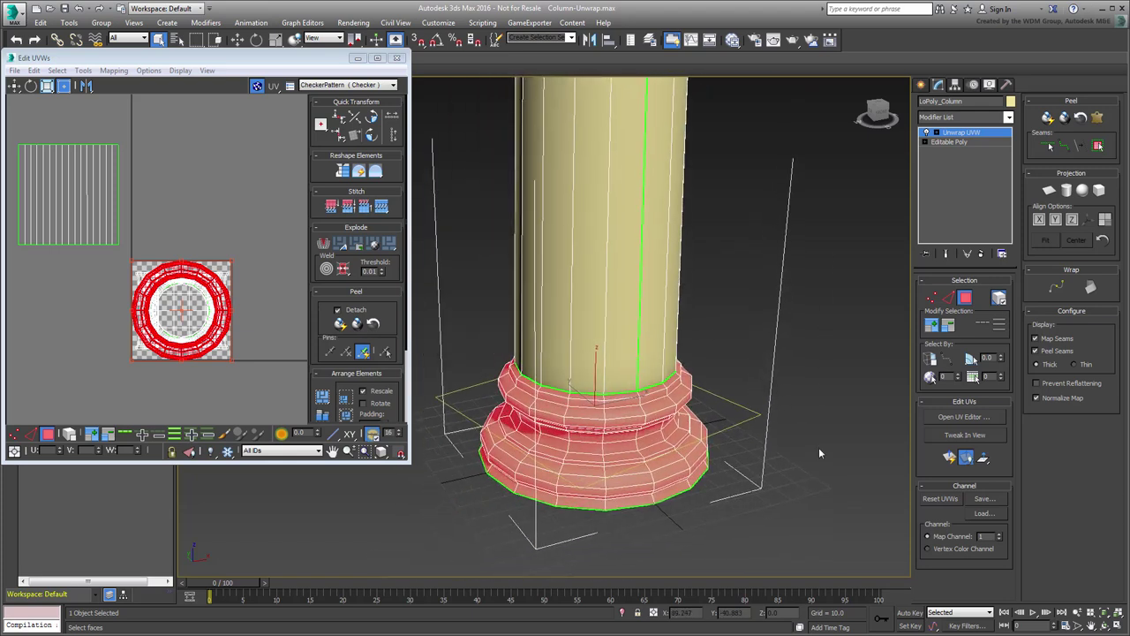
pyautogui.click(1067, 190)
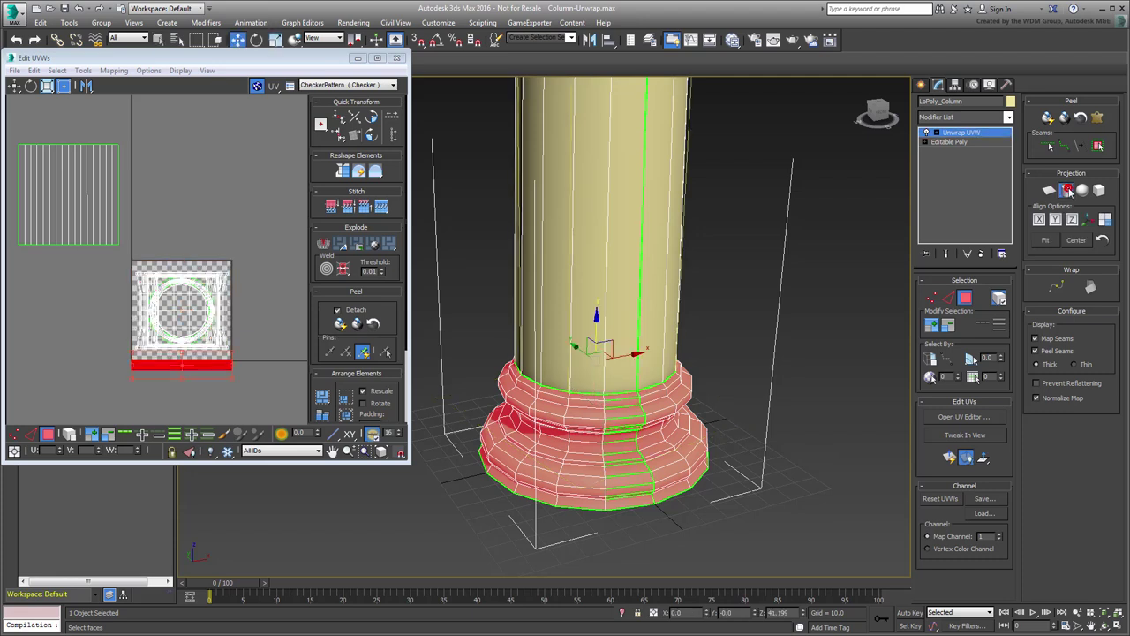
pyautogui.click(1071, 219)
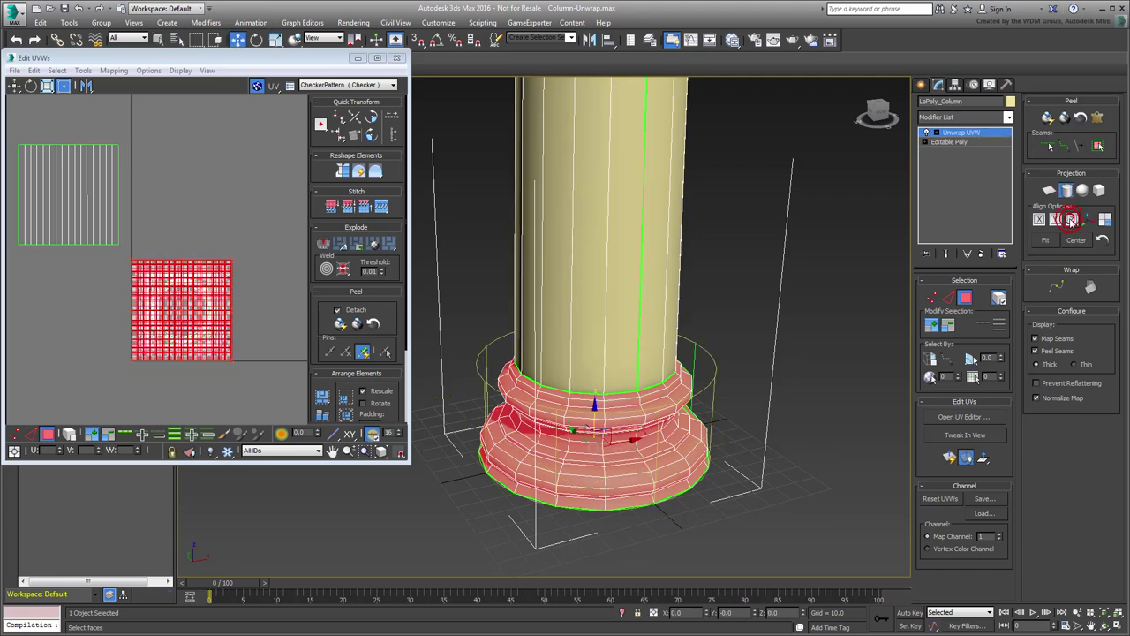
# - Rotate the base's cylindrical mapping to line up its seam with the shaft's, and move the base UVs directly above the texture tile
pyautogui.rightClick(627, 477)
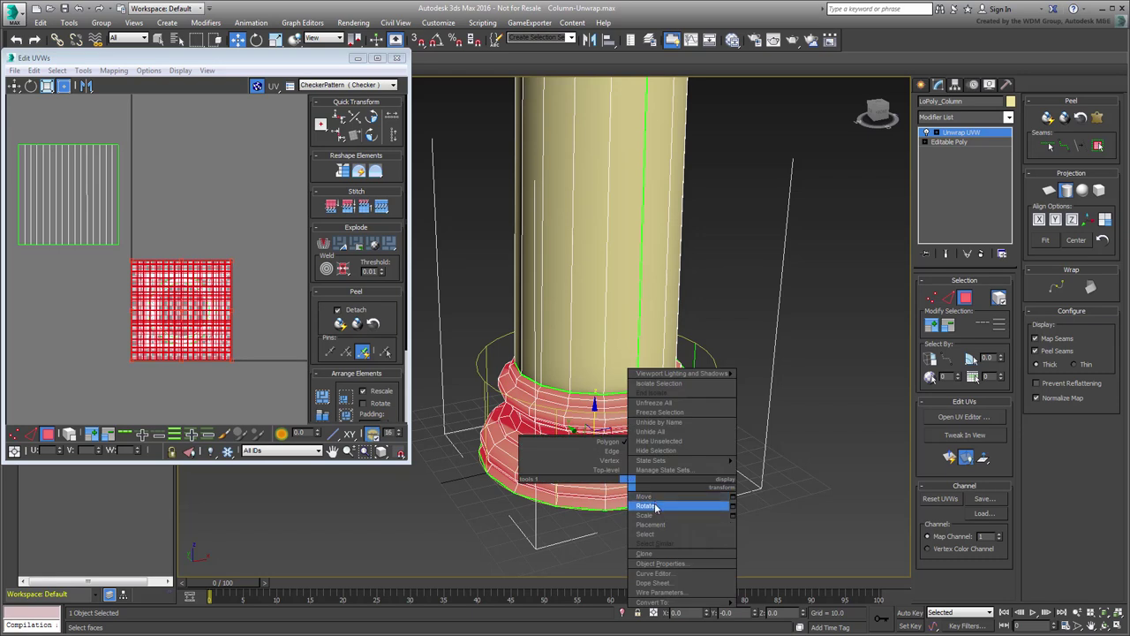
pyautogui.click(635, 503)
pyautogui.moveTo(614, 502); pyautogui.dragTo(483, 466)
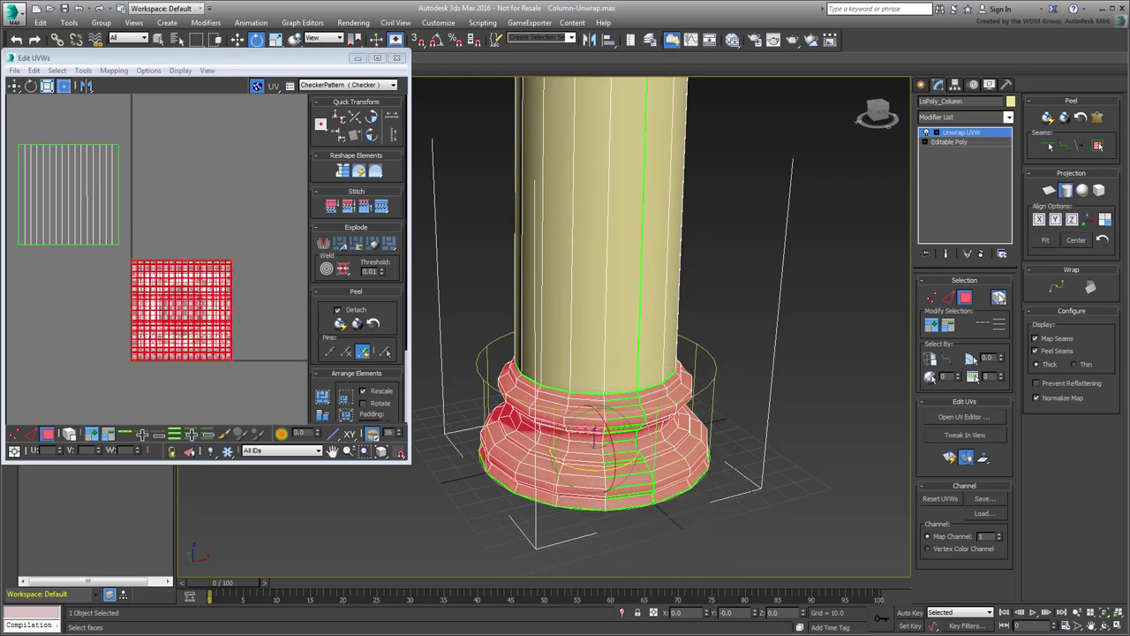
pyautogui.click(1066, 191)
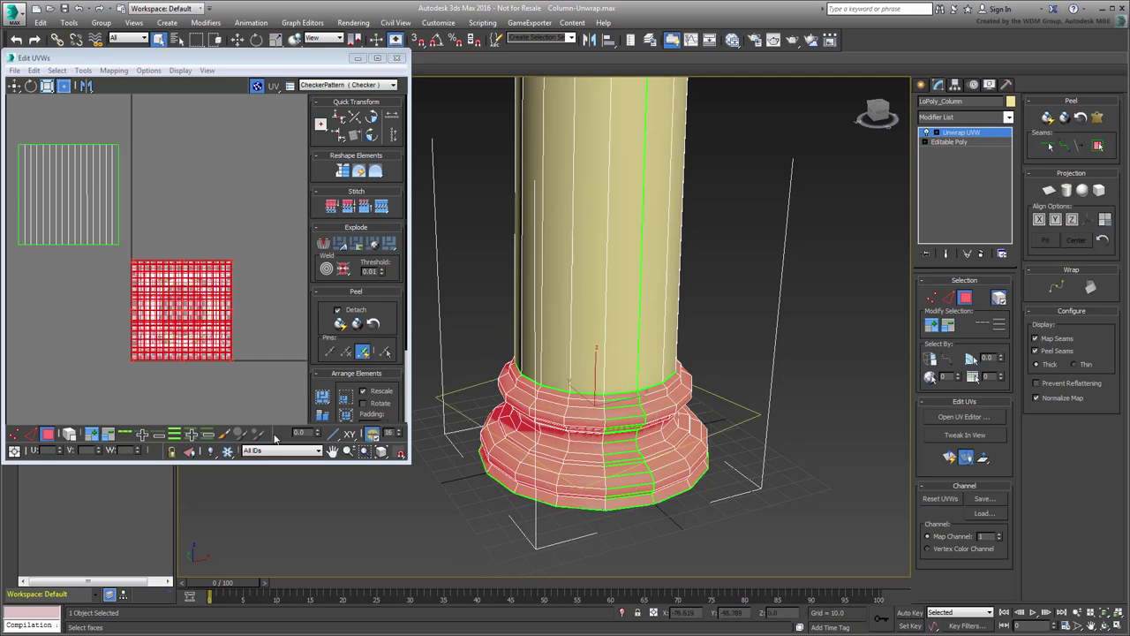
pyautogui.moveTo(210, 342); pyautogui.dragTo(213, 225)
# - Clear the base selection and select the whole round neck element beneath the volutes
pyautogui.scroll(-5, 631, 512)
pyautogui.moveTo(622, 274); pyautogui.dragTo(623, 363, button='middle')
pyautogui.scroll(-2, 622, 354)
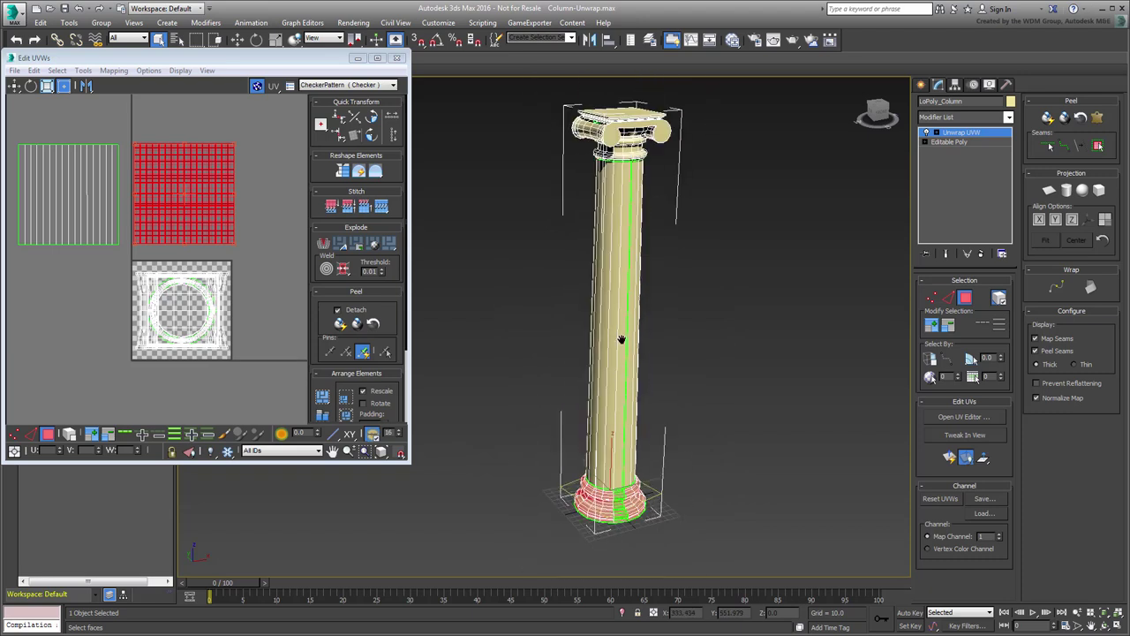
pyautogui.click(760, 351)
pyautogui.moveTo(630, 181); pyautogui.dragTo(630, 346, button='middle')
pyautogui.keyDown('alt'); pyautogui.moveTo(631, 346); pyautogui.dragTo(632, 298, button='middle'); pyautogui.keyUp('alt')
pyautogui.scroll(5, 632, 297)
pyautogui.scroll(2, 618, 307)
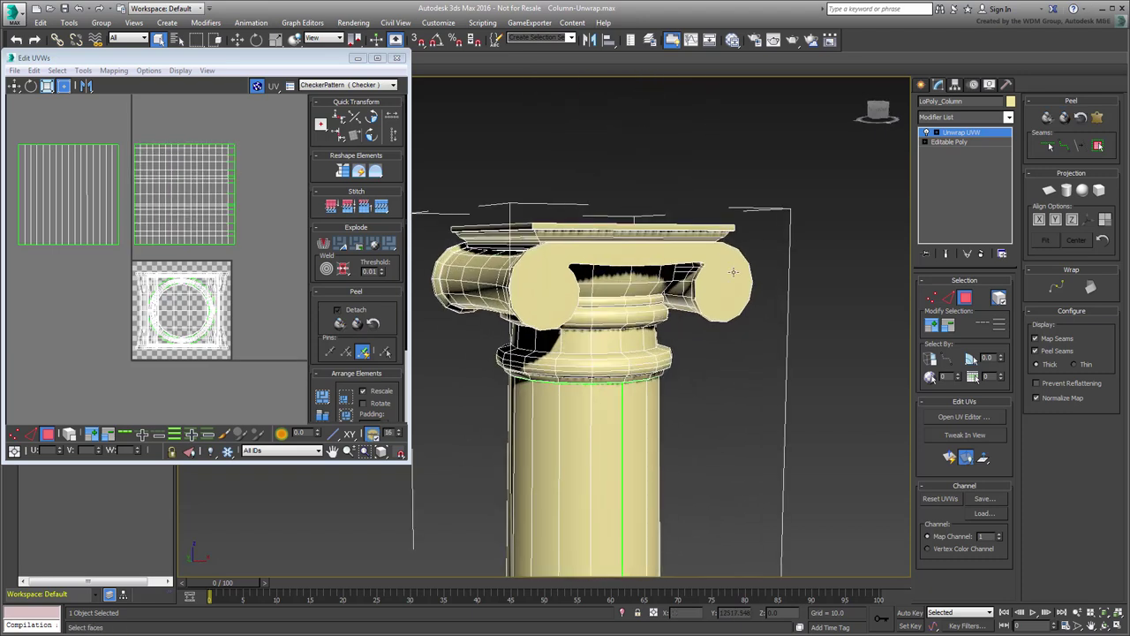
pyautogui.click(622, 351)
# - Project the neck cylindrically along the Z axis and rotate the mapping so its seam lines up with the shaft's seam
pyautogui.moveTo(724, 374); pyautogui.dragTo(772, 371, button='middle')
pyautogui.click(1066, 189)
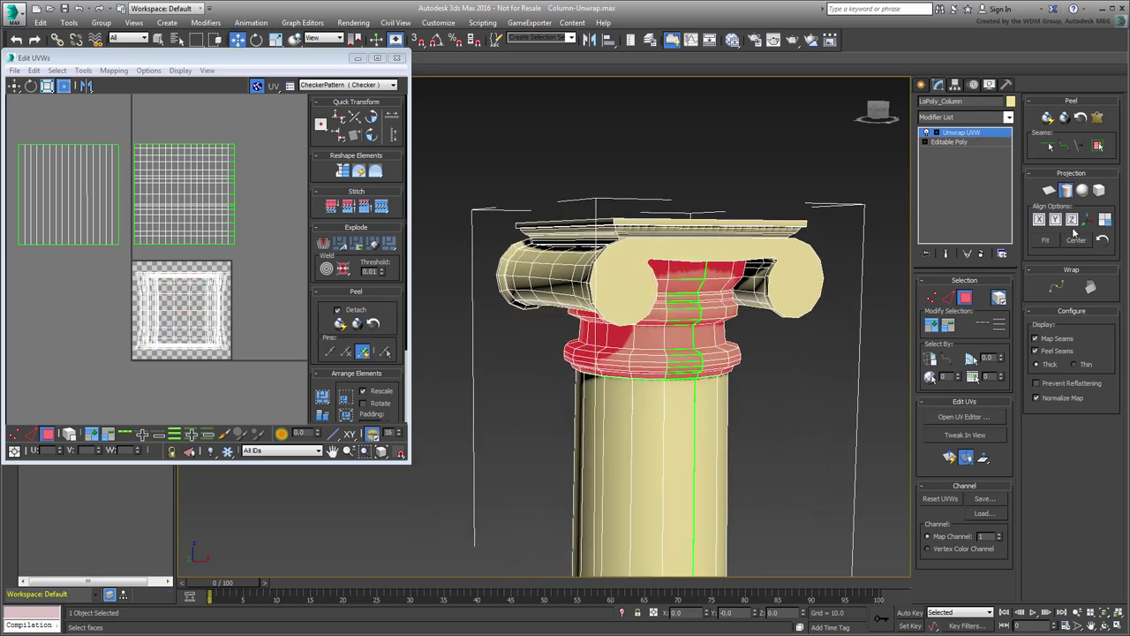
pyautogui.rightClick(716, 433)
pyautogui.click(759, 482)
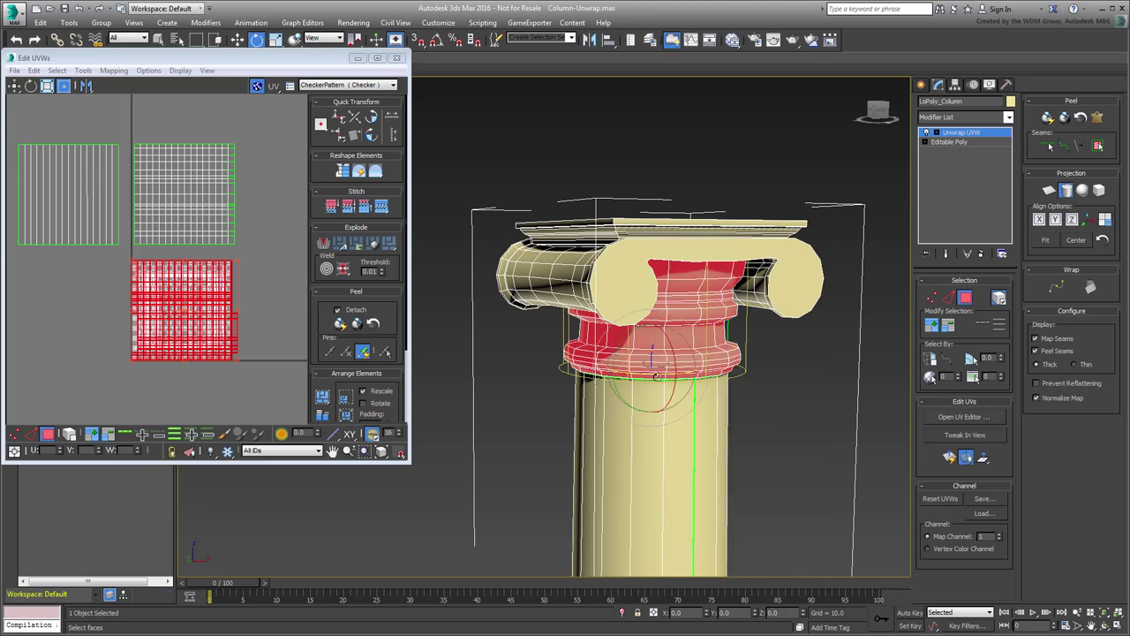
pyautogui.moveTo(658, 371); pyautogui.dragTo(553, 379)
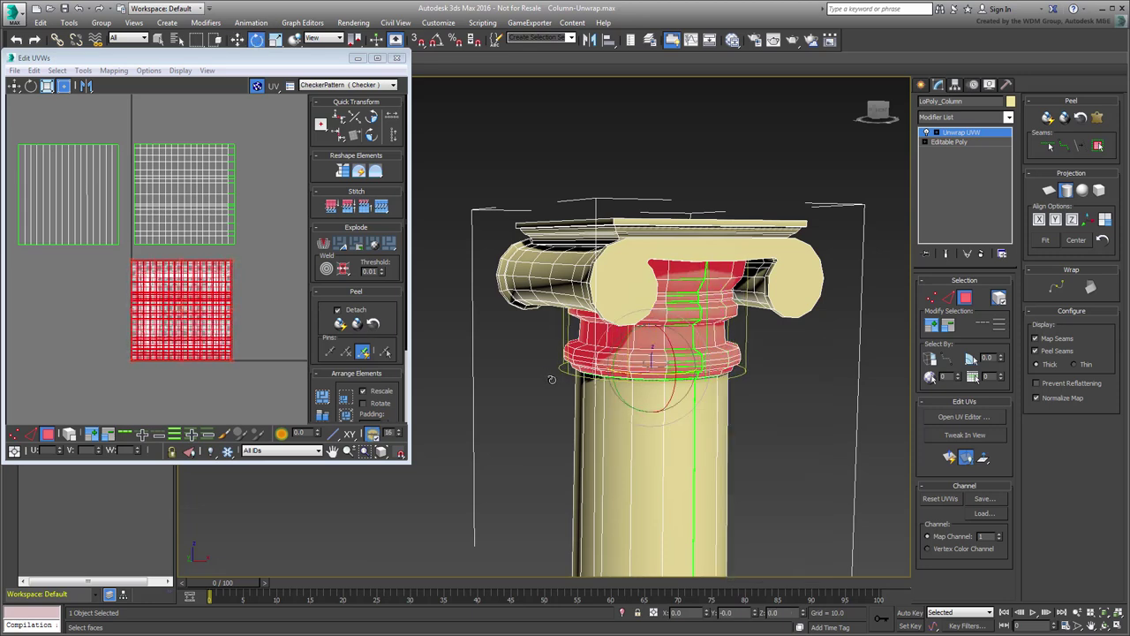
pyautogui.click(1066, 189)
# - Move the neck's UV shell out of the texture tile to the right of the base shell
pyautogui.click(63, 85)
pyautogui.scroll(-2, 51, 373)
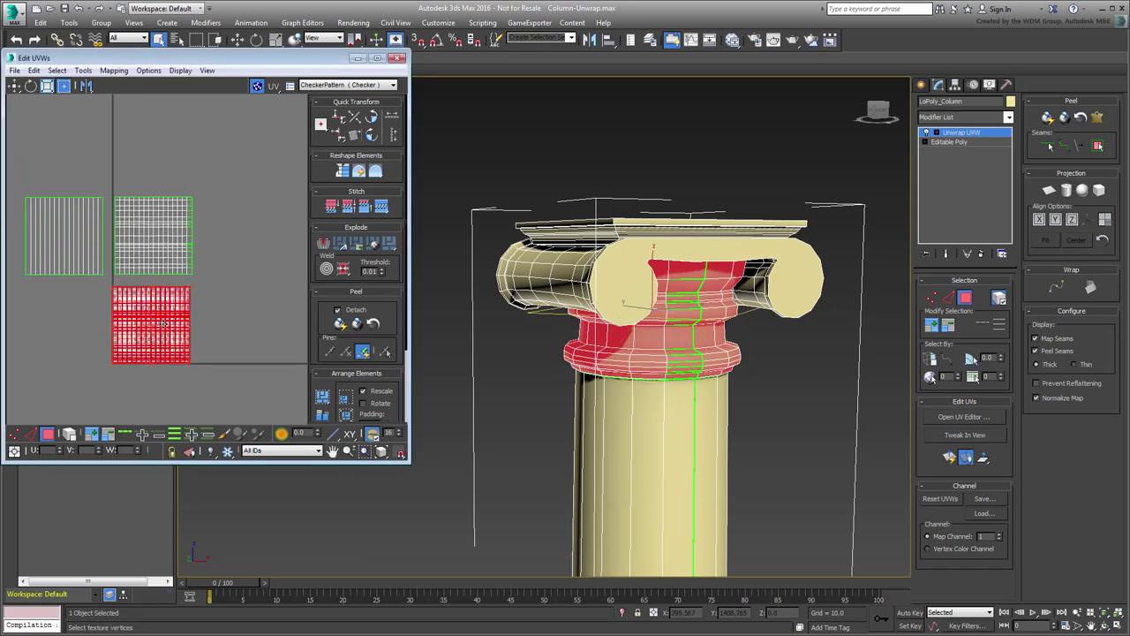
pyautogui.moveTo(166, 335); pyautogui.dragTo(257, 245)
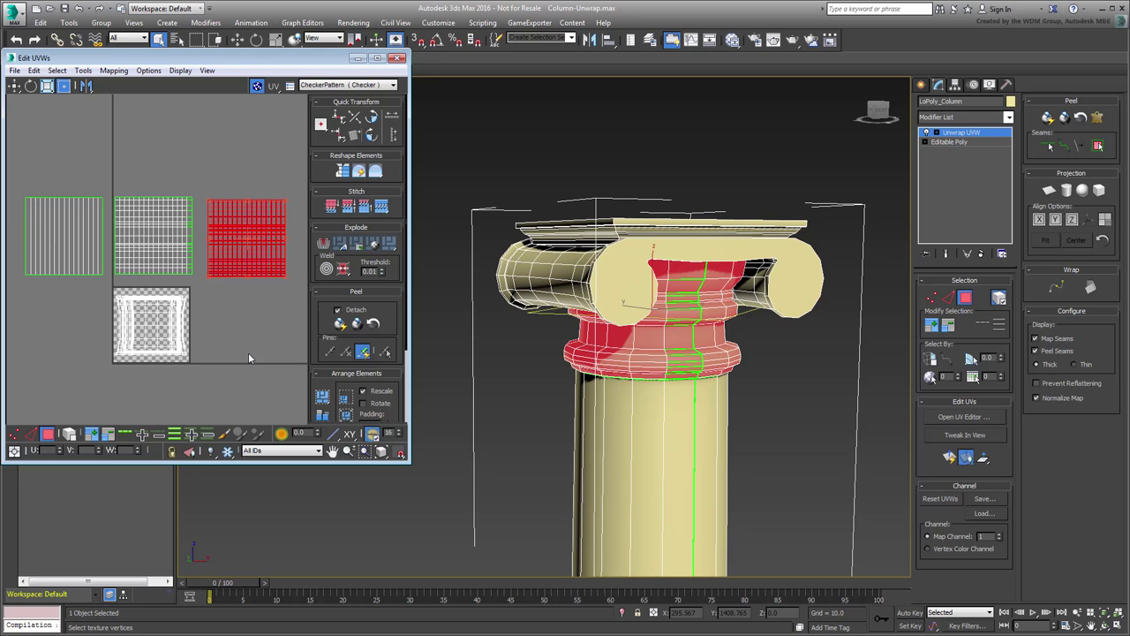
# - Turn off element selection and select only the flat front and back faces of the volute block
pyautogui.click(623, 277)
pyautogui.click(623, 277)
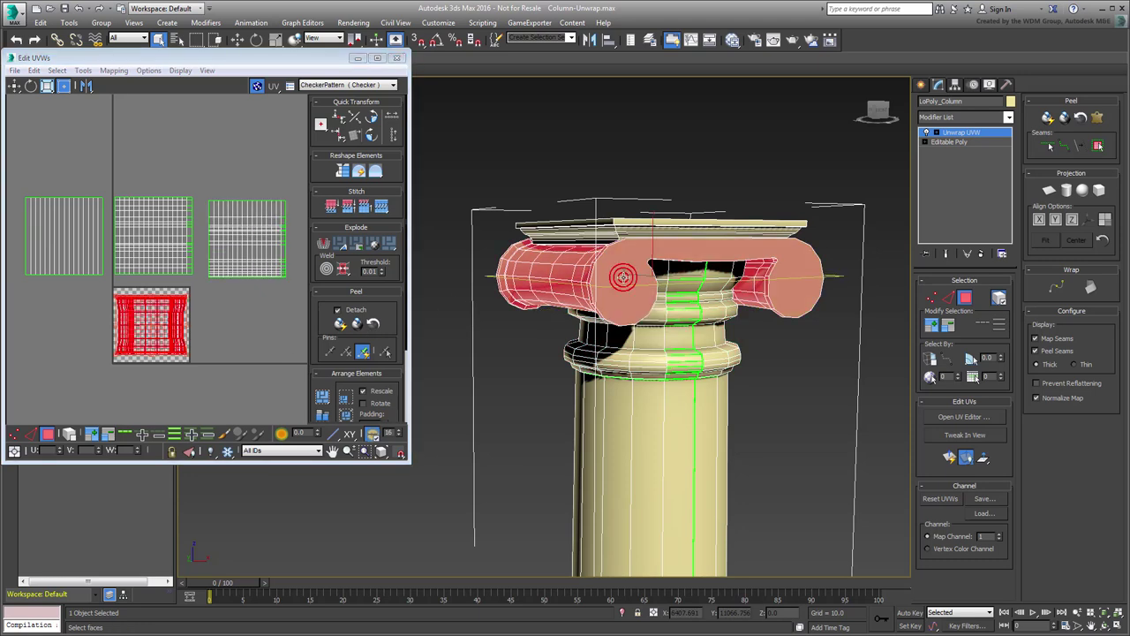
pyautogui.click(506, 383)
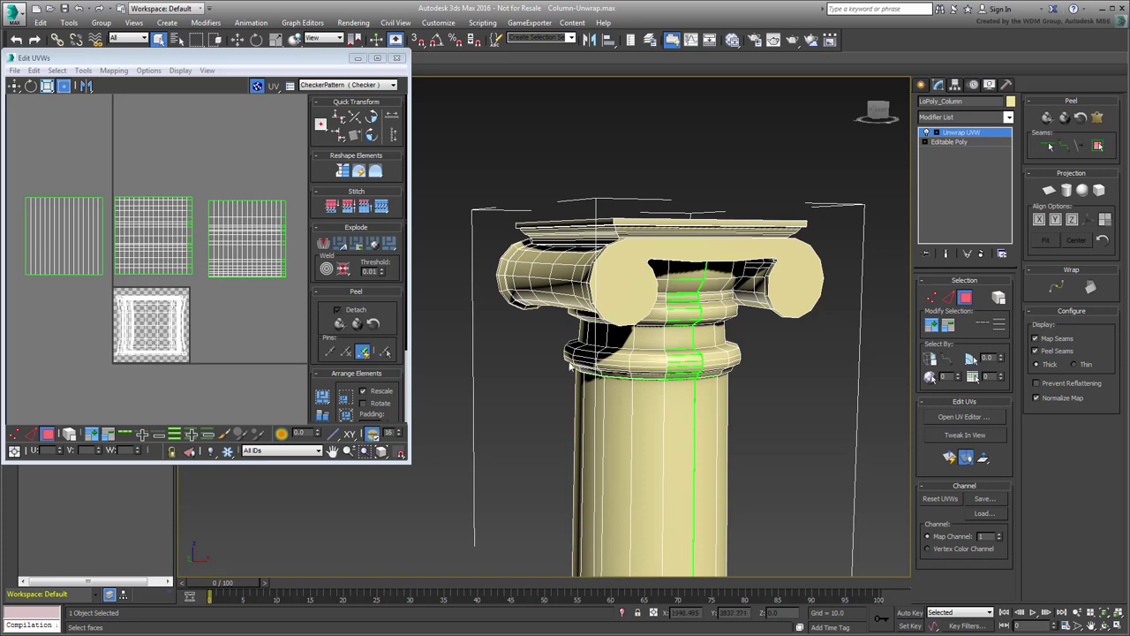
pyautogui.click(610, 288)
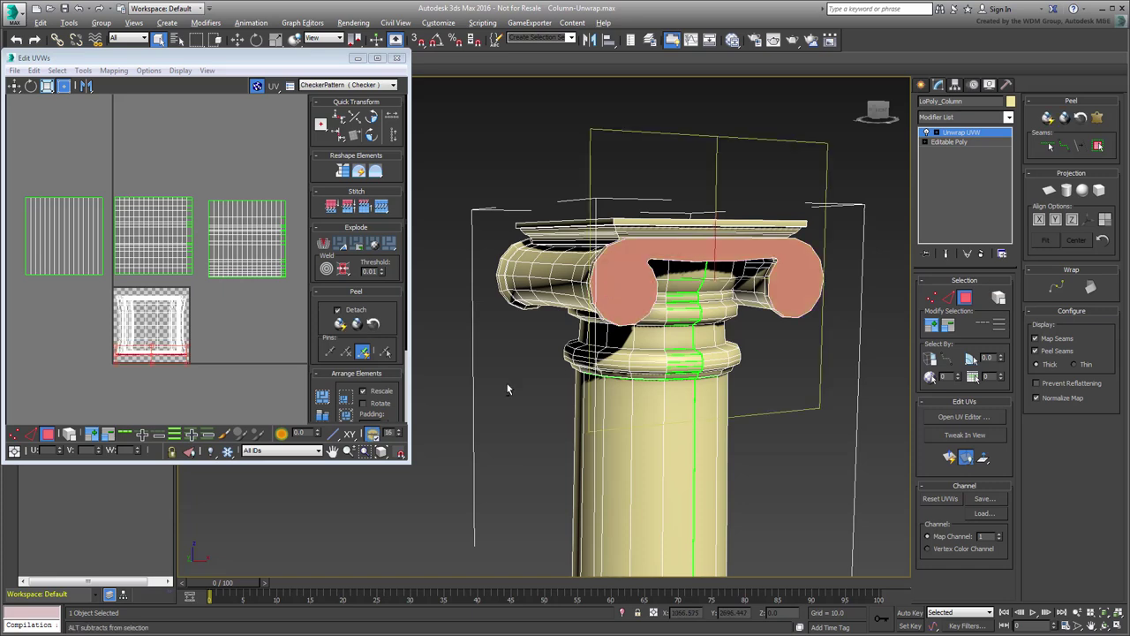
pyautogui.keyDown('alt'); pyautogui.moveTo(512, 386); pyautogui.dragTo(626, 404, button='middle'); pyautogui.keyUp('alt')
pyautogui.keyDown('ctrl'); pyautogui.click(644, 352); pyautogui.keyUp('ctrl')
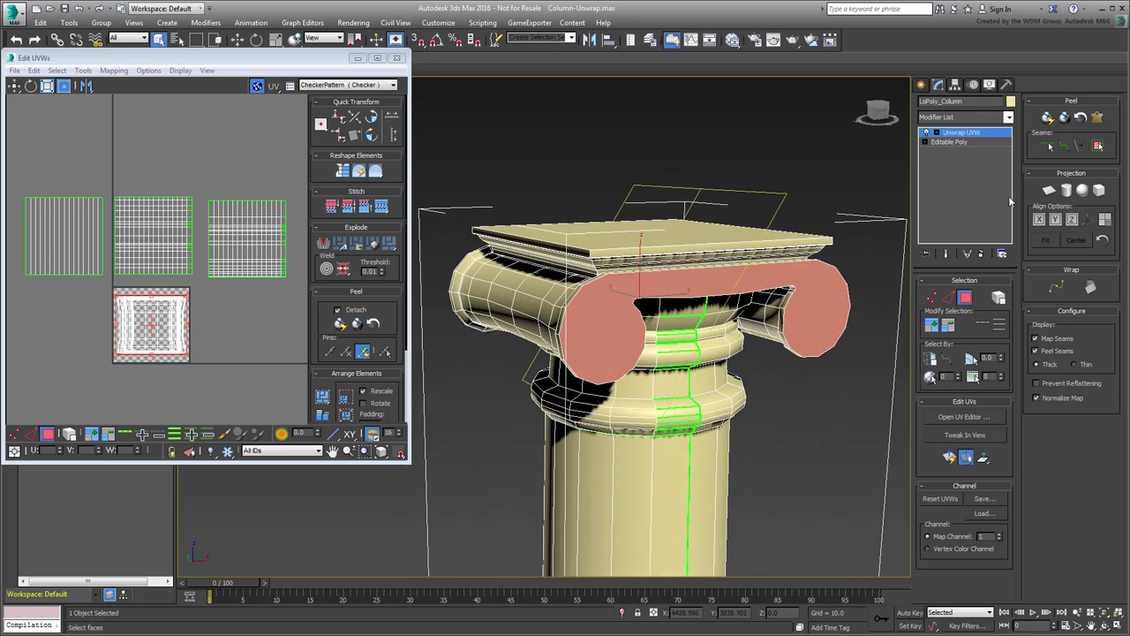
# - Apply a planar projection to the volute's front and back faces, aligned to the Y axis
pyautogui.click(1049, 190)
pyautogui.click(1055, 219)
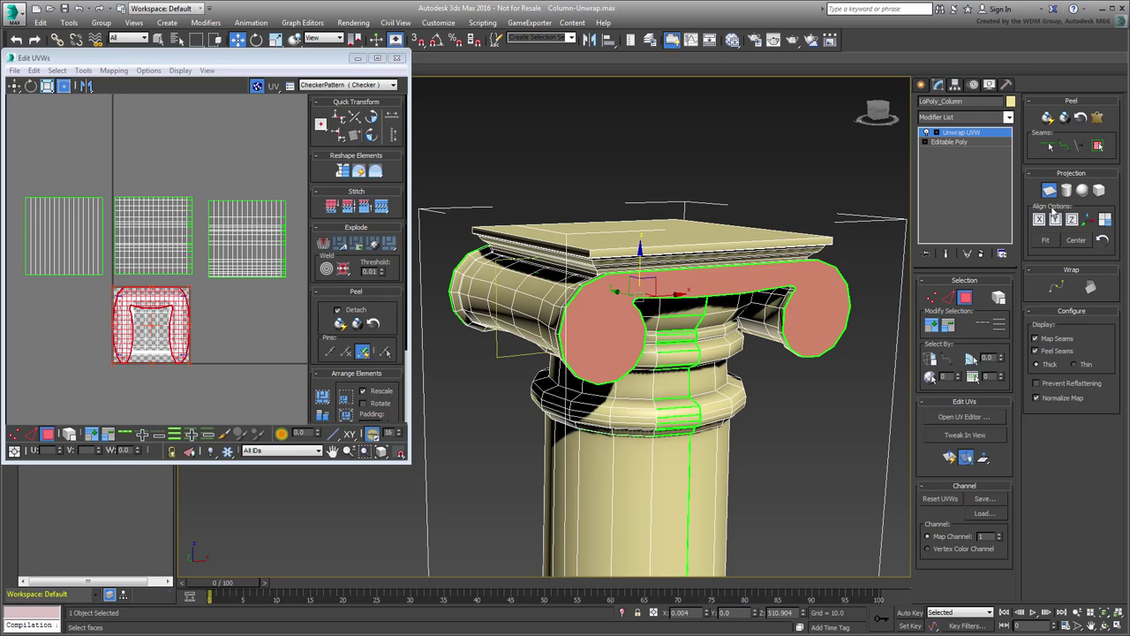
pyautogui.click(1049, 191)
# - Move the two volute face UV shells right of the texture tile and separate them side by side
pyautogui.moveTo(171, 337); pyautogui.dragTo(116, 332, button='middle')
pyautogui.moveTo(126, 346); pyautogui.dragTo(306, 339)
pyautogui.click(229, 413)
pyautogui.click(214, 336)
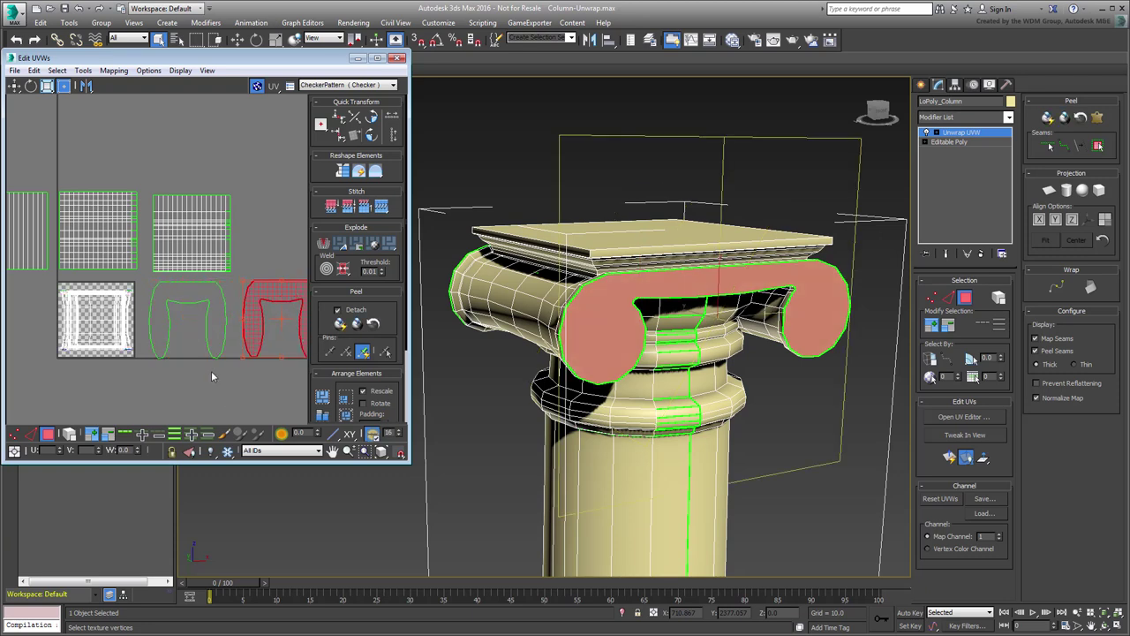
# - Clear the face selection, turn selection by element back on, and select the entire volute block
pyautogui.moveTo(211, 372); pyautogui.dragTo(173, 371, button='middle')
pyautogui.scroll(-2, 173, 371)
pyautogui.moveTo(117, 397); pyautogui.dragTo(164, 353, button='middle')
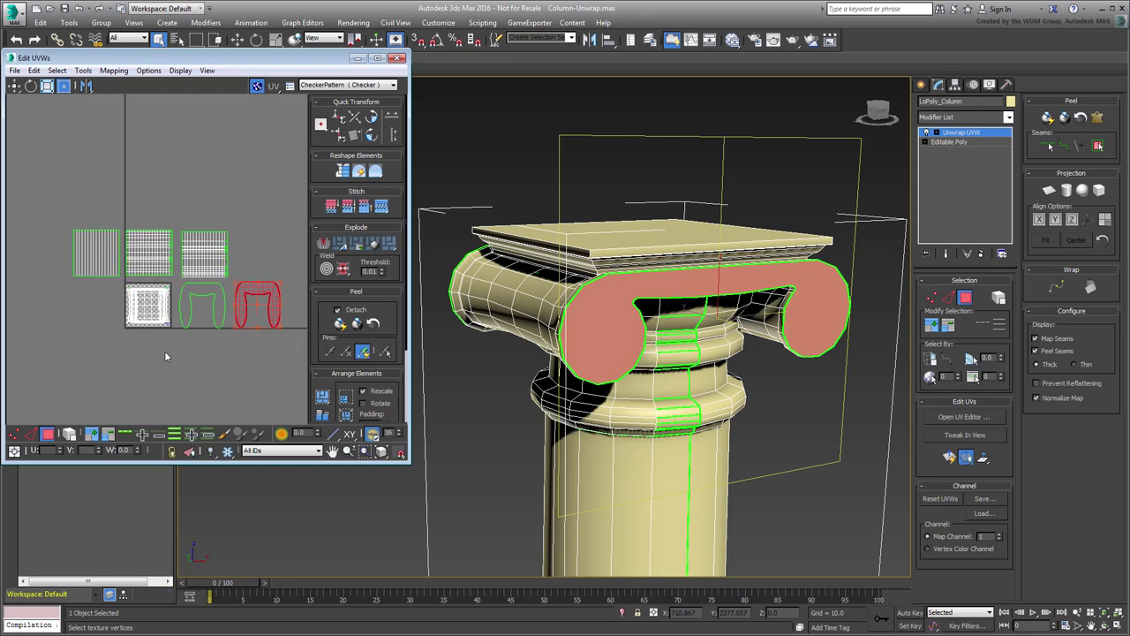
pyautogui.click(526, 306)
pyautogui.click(479, 379)
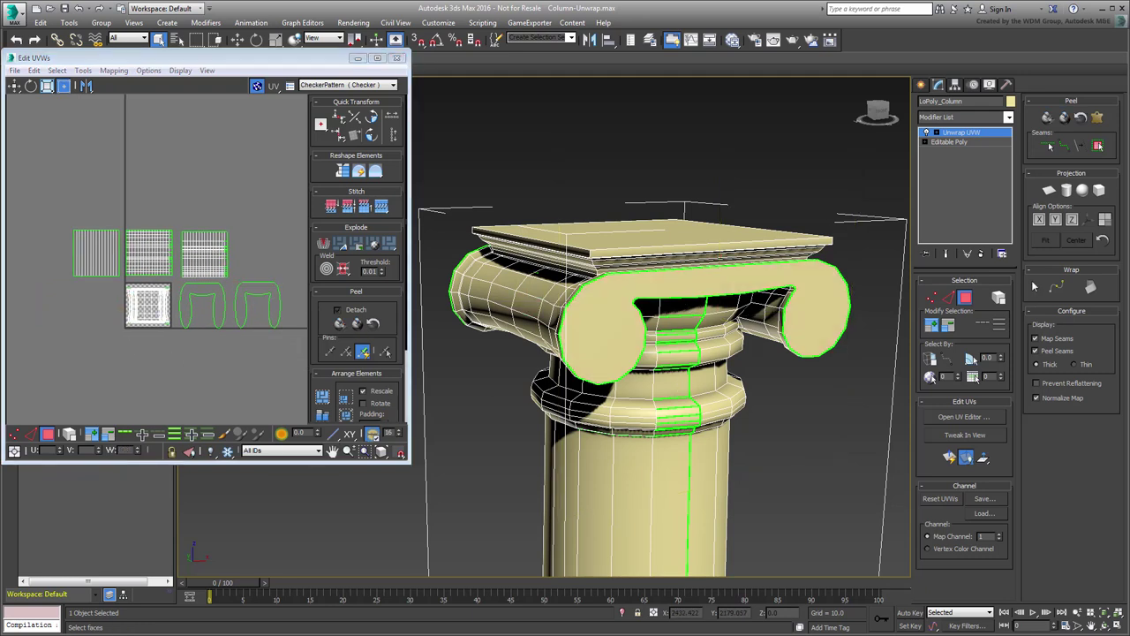
pyautogui.click(999, 297)
pyautogui.click(515, 316)
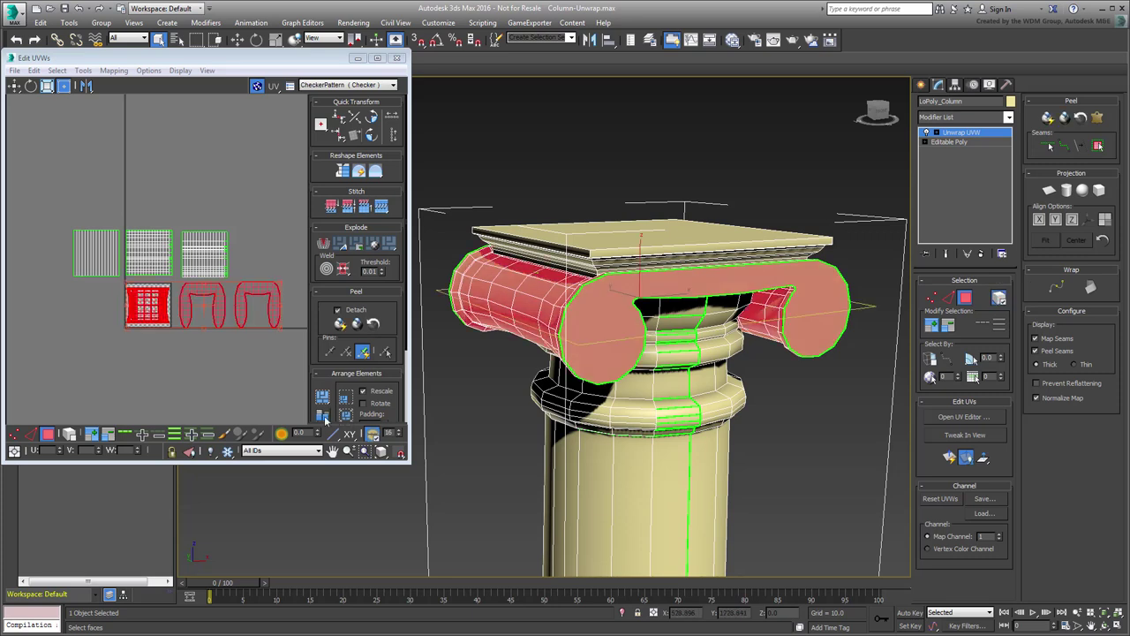
# - Remove the volute block's flat front and back faces from the selection and show the column as a wireframe
pyautogui.moveTo(298, 359); pyautogui.dragTo(179, 263)
pyautogui.keyDown('alt'); pyautogui.moveTo(591, 348); pyautogui.dragTo(839, 438, button='middle'); pyautogui.keyUp('alt')
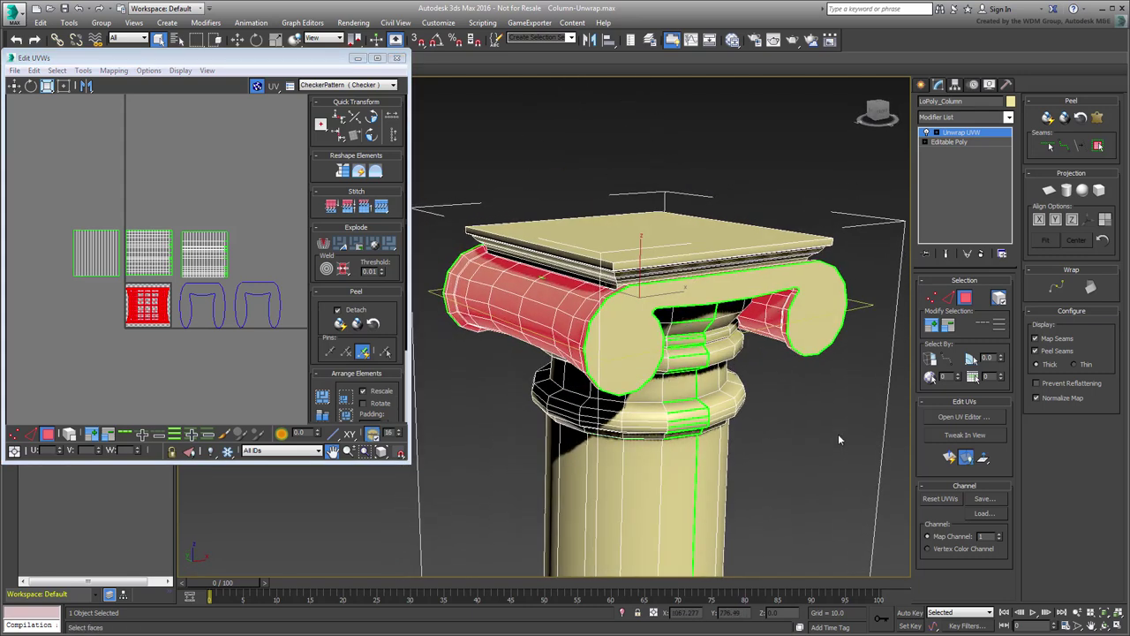
pyautogui.hotkey('alt', 'x')
pyautogui.moveTo(807, 455)
pyautogui.keyDown('alt'); pyautogui.mouseDown(button='middle')
pyautogui.moveTo(787, 399)
pyautogui.moveTo(802, 463)
pyautogui.moveTo(803, 442)
pyautogui.mouseUp(button='middle'); pyautogui.keyUp('alt')
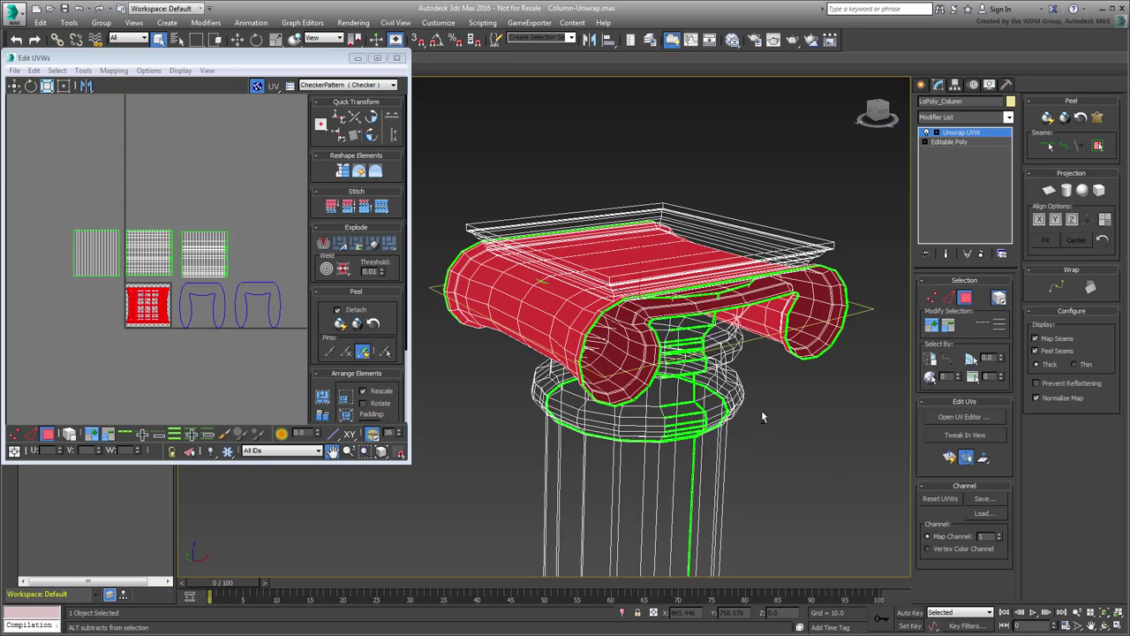
pyautogui.keyDown('alt'); pyautogui.moveTo(759, 412); pyautogui.dragTo(733, 402, button='middle'); pyautogui.keyUp('alt')
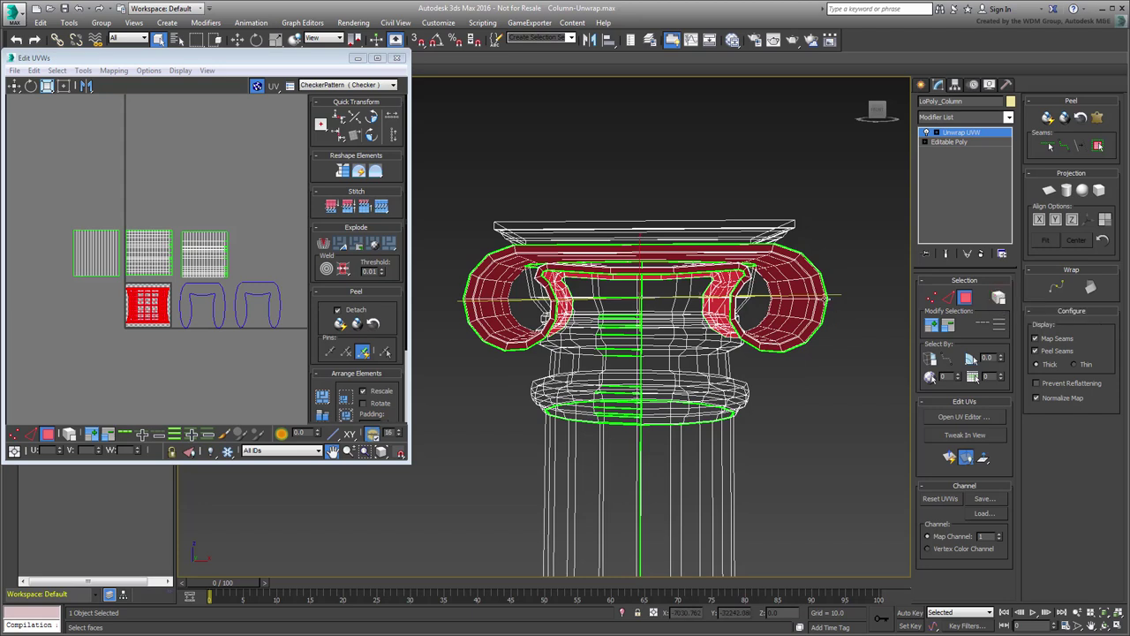
# - Reduce the face selection to only the rolled faces of the volute block's left scroll
pyautogui.keyDown('alt'); pyautogui.moveTo(601, 408); pyautogui.dragTo(596, 402); pyautogui.keyUp('alt')
pyautogui.keyDown('alt'); pyautogui.moveTo(589, 291); pyautogui.dragTo(661, 265, button='middle'); pyautogui.keyUp('alt')
pyautogui.keyDown('alt'); pyautogui.moveTo(618, 370); pyautogui.dragTo(735, 389, button='middle'); pyautogui.keyUp('alt')
pyautogui.keyDown('alt'); pyautogui.moveTo(733, 222); pyautogui.dragTo(753, 237, button='middle'); pyautogui.keyUp('alt')
pyautogui.keyDown('alt'); pyautogui.moveTo(682, 326); pyautogui.dragTo(673, 411, button='middle'); pyautogui.keyUp('alt')
pyautogui.keyDown('alt'); pyautogui.moveTo(813, 213); pyautogui.dragTo(774, 299, button='middle'); pyautogui.keyUp('alt')
pyautogui.scroll(-1, 774, 299)
pyautogui.scroll(-5, 653, 339)
pyautogui.scroll(8, 678, 337)
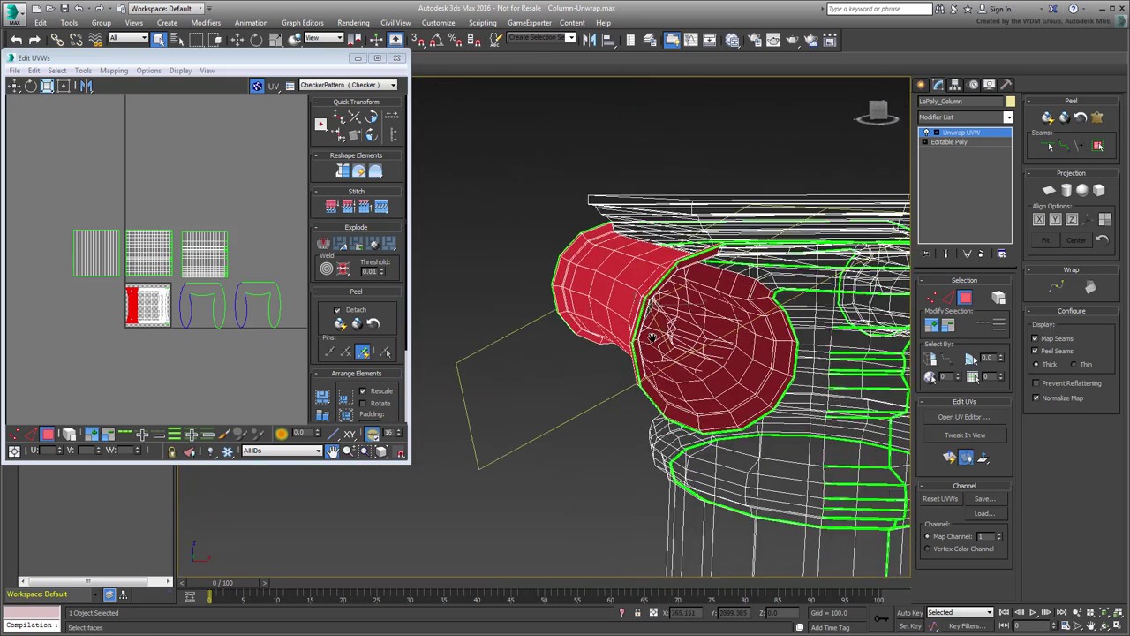
pyautogui.keyDown('alt'); pyautogui.moveTo(654, 360); pyautogui.dragTo(739, 446, button='middle'); pyautogui.keyUp('alt')
# - Apply a cylindrical projection to the left scroll and rotate its gizmo until the UV shell has no split
pyautogui.click(1067, 190)
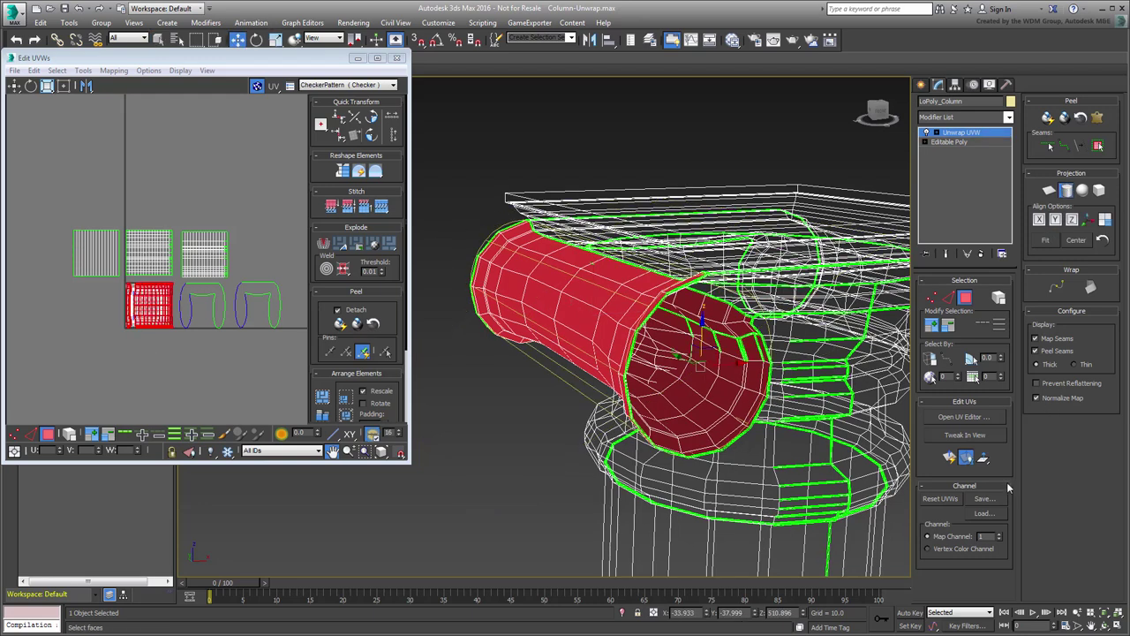
pyautogui.rightClick(232, 374)
pyautogui.scroll(3, 150, 313)
pyautogui.scroll(2, 151, 314)
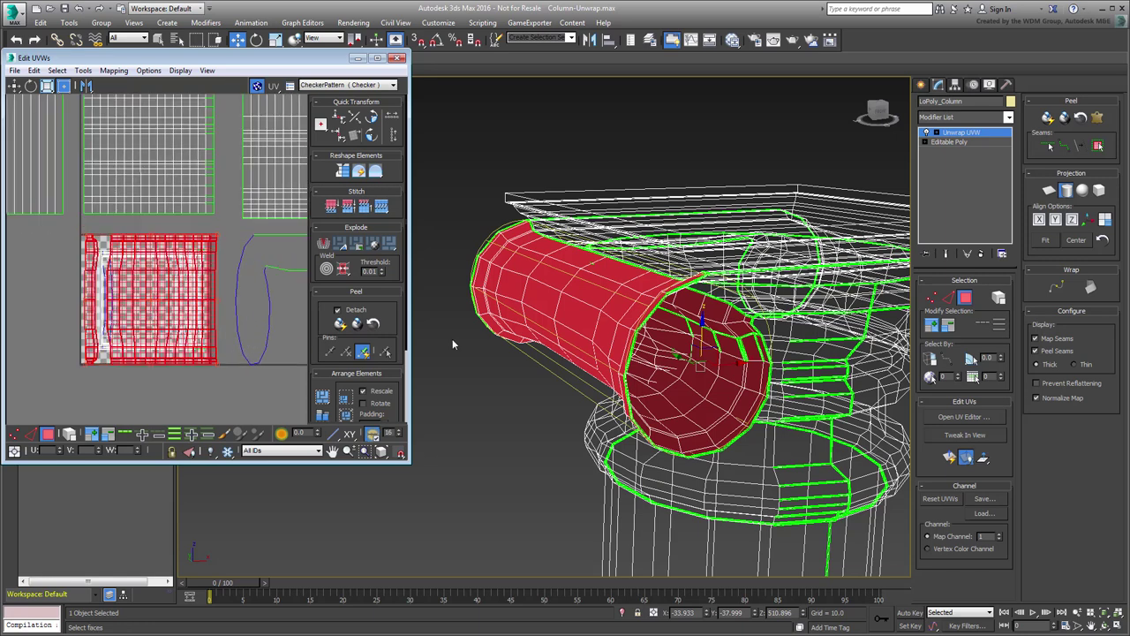
pyautogui.rightClick(611, 339)
pyautogui.click(655, 359)
pyautogui.moveTo(655, 359)
pyautogui.mouseDown()
pyautogui.moveTo(682, 325)
pyautogui.moveTo(650, 431)
pyautogui.mouseUp()
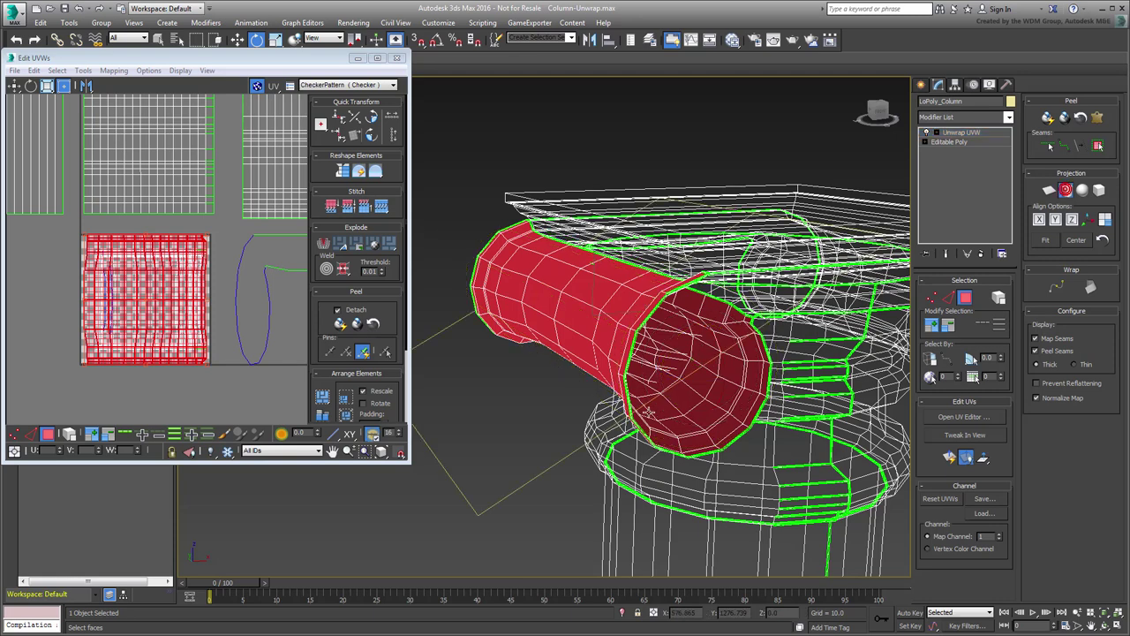
pyautogui.click(1067, 193)
# - Move the left scroll's UV shell off the texture tile into the empty area to its lower left
pyautogui.scroll(-3, 93, 325)
pyautogui.moveTo(93, 325); pyautogui.dragTo(213, 320, button='middle')
pyautogui.moveTo(267, 324); pyautogui.dragTo(89, 390)
pyautogui.moveTo(141, 360); pyautogui.dragTo(150, 283, button='middle')
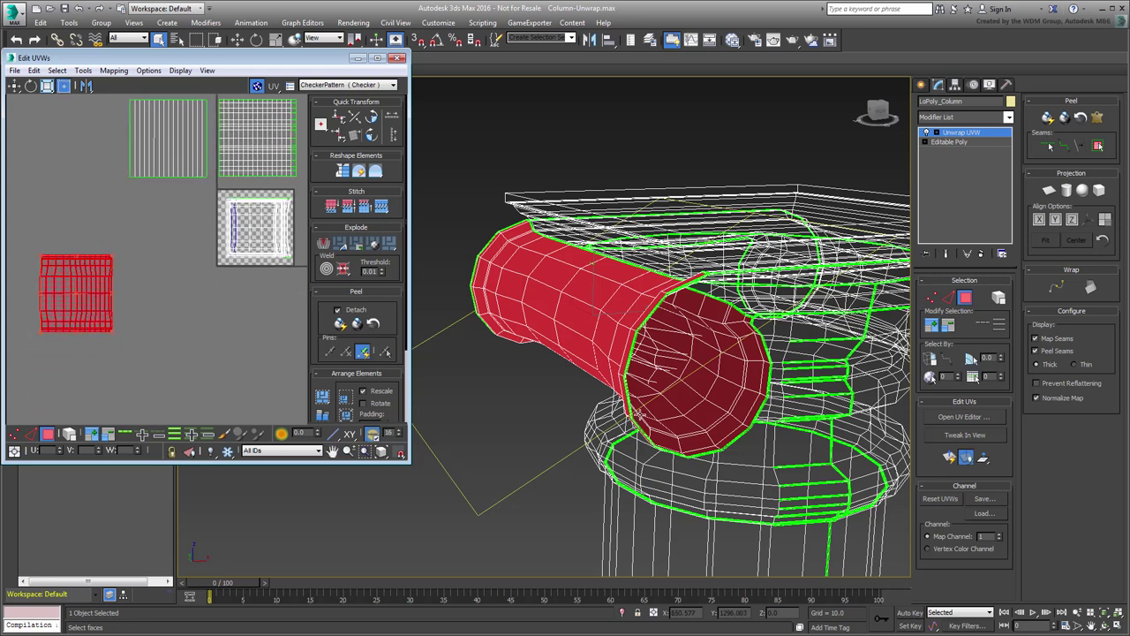
# - Select the entire volute block by element, then deselect the left scroll's shell and the two flat face shells
pyautogui.click(997, 299)
pyautogui.click(596, 326)
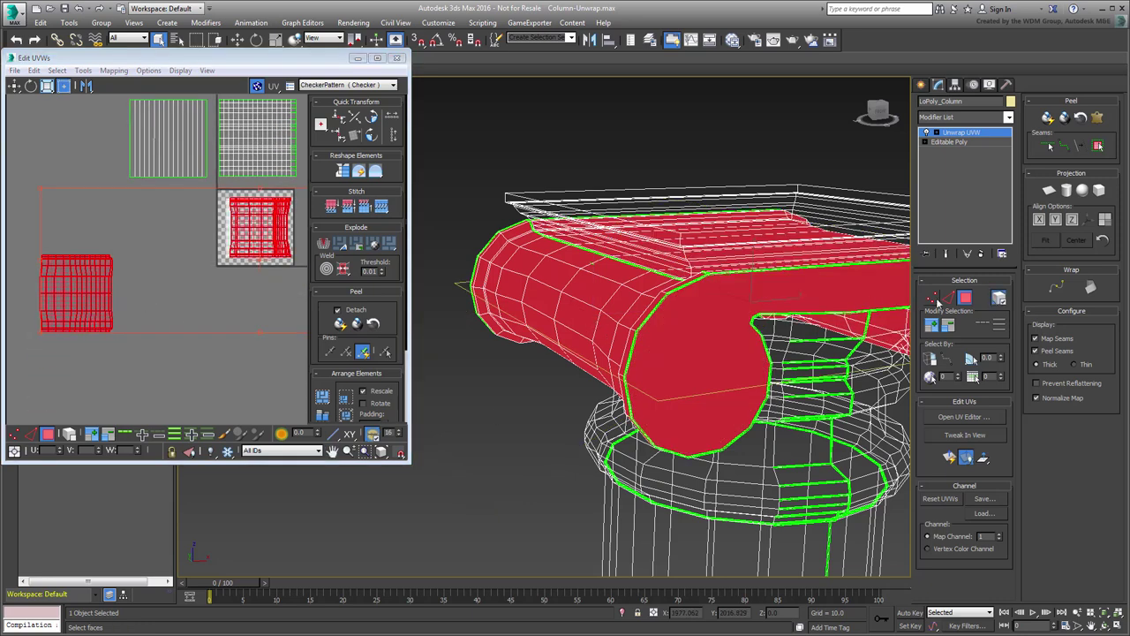
pyautogui.keyDown('alt'); pyautogui.moveTo(135, 234); pyautogui.dragTo(21, 360); pyautogui.keyUp('alt')
pyautogui.moveTo(241, 294); pyautogui.dragTo(4, 338, button='middle')
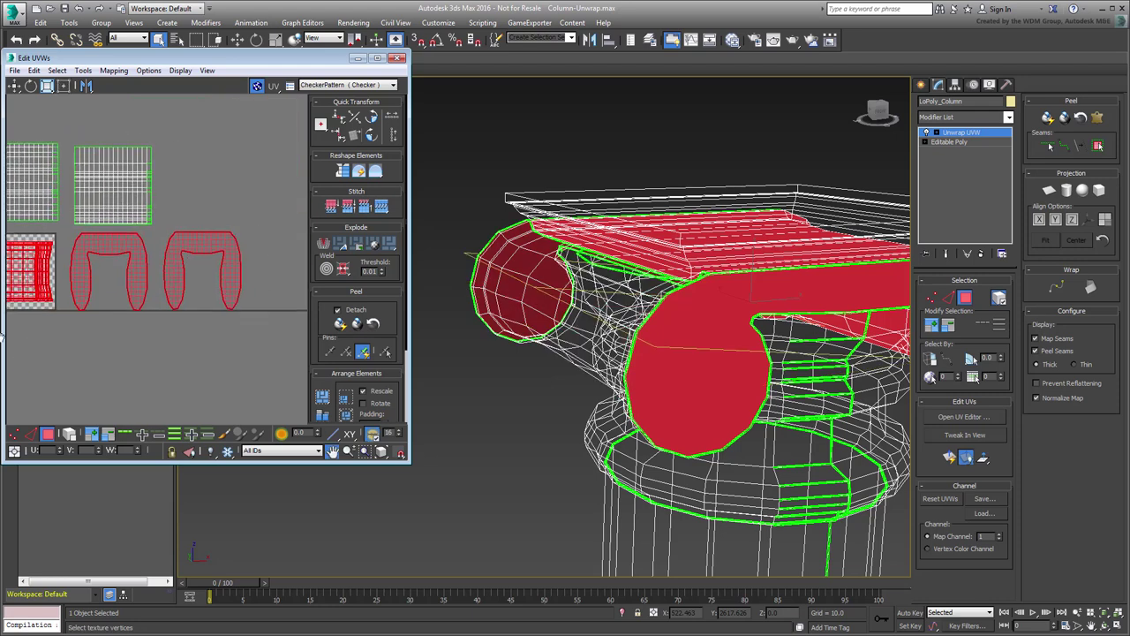
pyautogui.keyDown('alt'); pyautogui.moveTo(146, 269); pyautogui.dragTo(64, 208); pyautogui.keyUp('alt')
# - Turn off element selection and deselect the middle faces in the front view, keeping only the right scroll selected
pyautogui.keyDown('alt'); pyautogui.moveTo(838, 358); pyautogui.dragTo(733, 359, button='middle'); pyautogui.keyUp('alt')
pyautogui.press('f')
pyautogui.scroll(-5, 550, 214)
pyautogui.moveTo(549, 213); pyautogui.dragTo(579, 303, button='middle')
pyautogui.moveTo(542, 135); pyautogui.dragTo(597, 394, button='middle')
pyautogui.scroll(9, 637, 354)
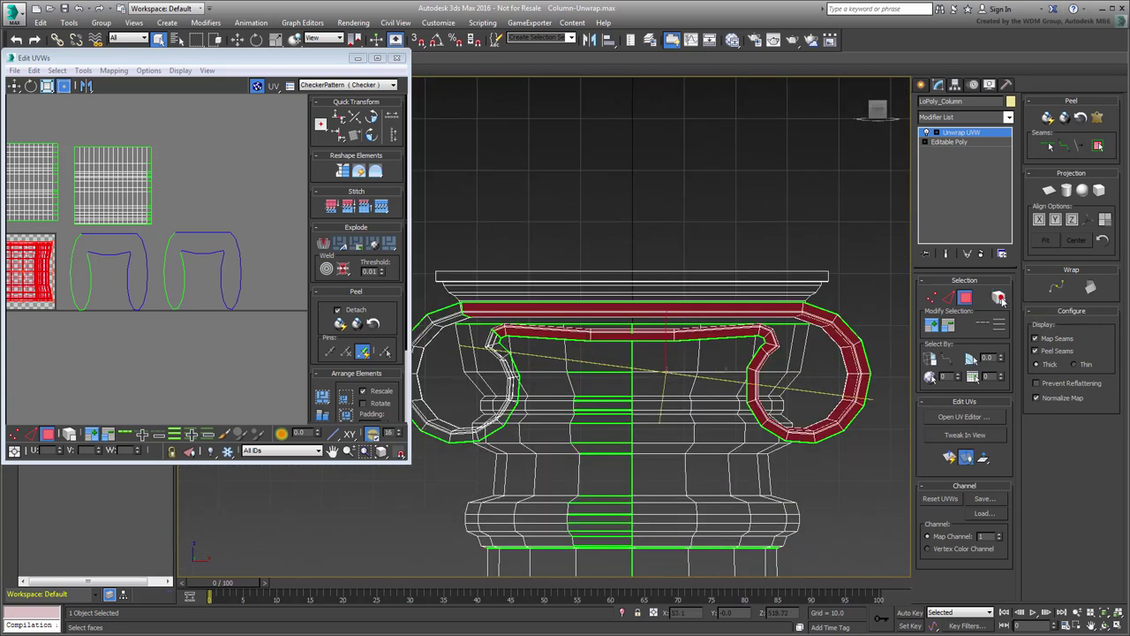
pyautogui.keyDown('alt'); pyautogui.moveTo(443, 226); pyautogui.dragTo(727, 392); pyautogui.keyUp('alt')
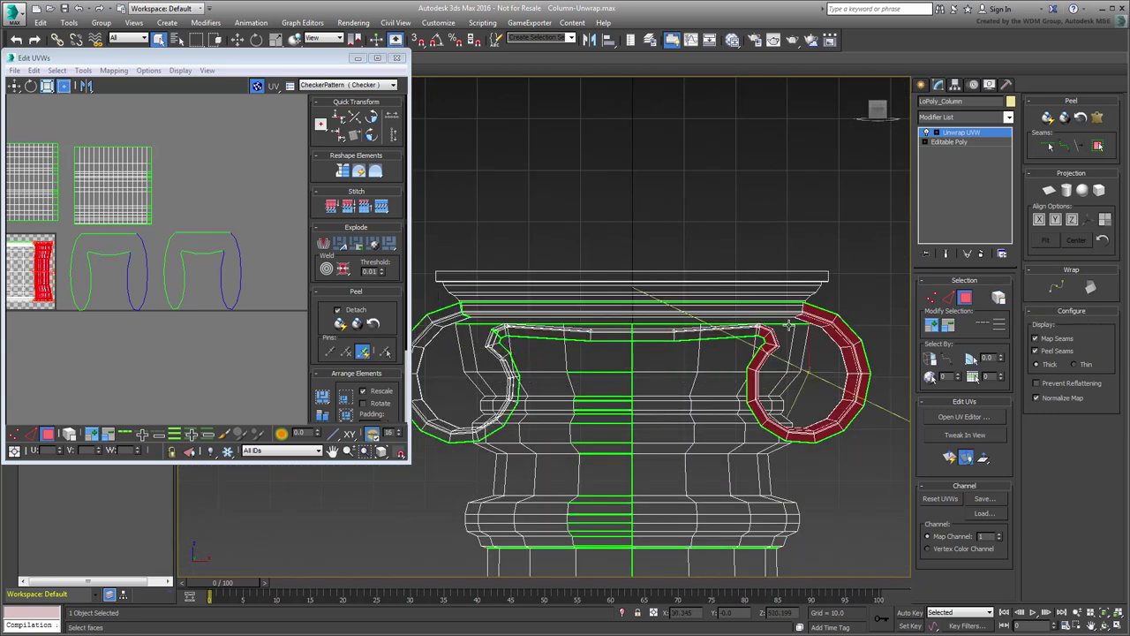
pyautogui.scroll(5, 786, 324)
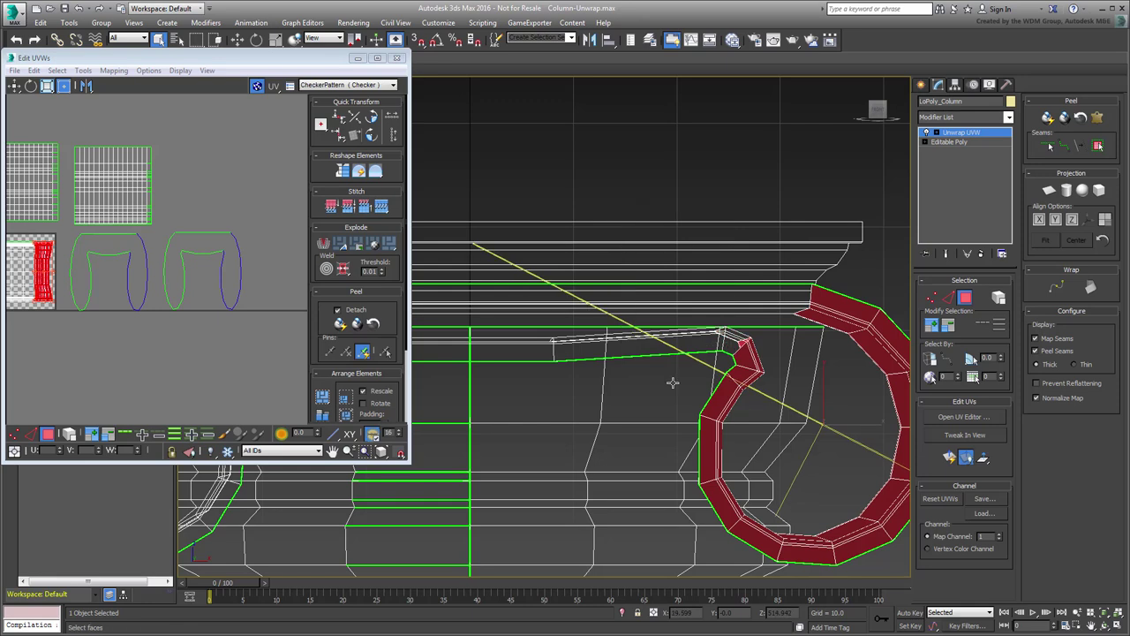
# - Apply a cylindrical projection to the right scroll and rotate its gizmo until the UV shell has no split
pyautogui.press('p')
pyautogui.keyDown('alt'); pyautogui.moveTo(659, 397); pyautogui.dragTo(609, 267, button='middle'); pyautogui.keyUp('alt')
pyautogui.scroll(-4, 608, 267)
pyautogui.keyDown('alt'); pyautogui.moveTo(530, 300); pyautogui.dragTo(611, 307, button='middle'); pyautogui.keyUp('alt')
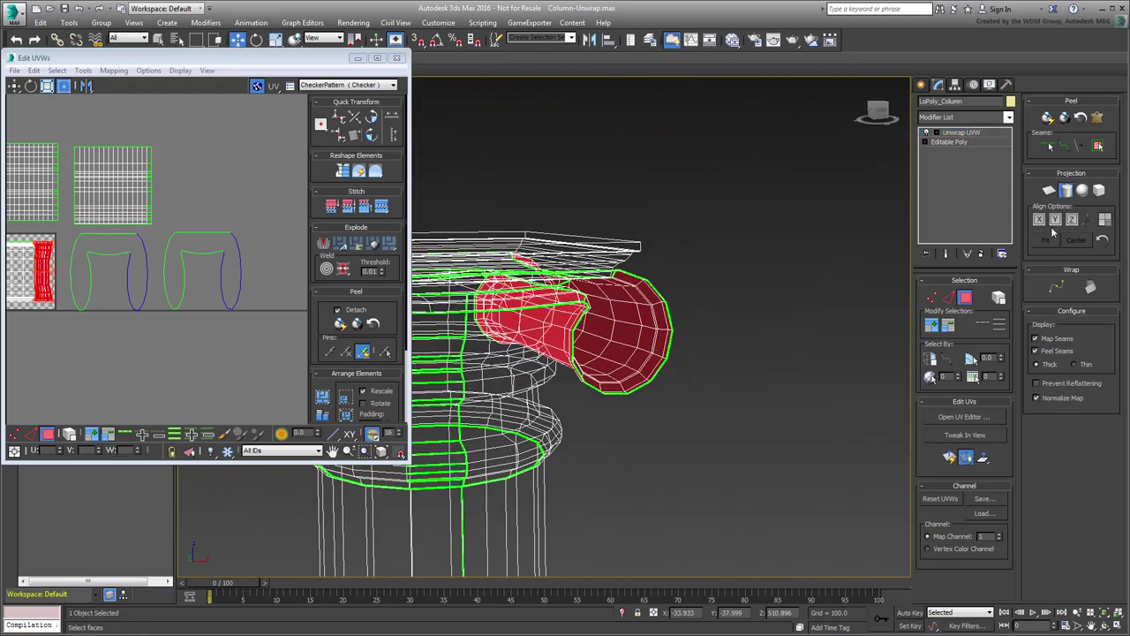
pyautogui.click(1065, 191)
pyautogui.keyDown('alt'); pyautogui.moveTo(667, 357); pyautogui.dragTo(793, 302, button='middle'); pyautogui.keyUp('alt')
pyautogui.scroll(4, 790, 305)
pyautogui.keyDown('alt'); pyautogui.moveTo(733, 335); pyautogui.dragTo(728, 340, button='middle'); pyautogui.keyUp('alt')
pyautogui.press('e')
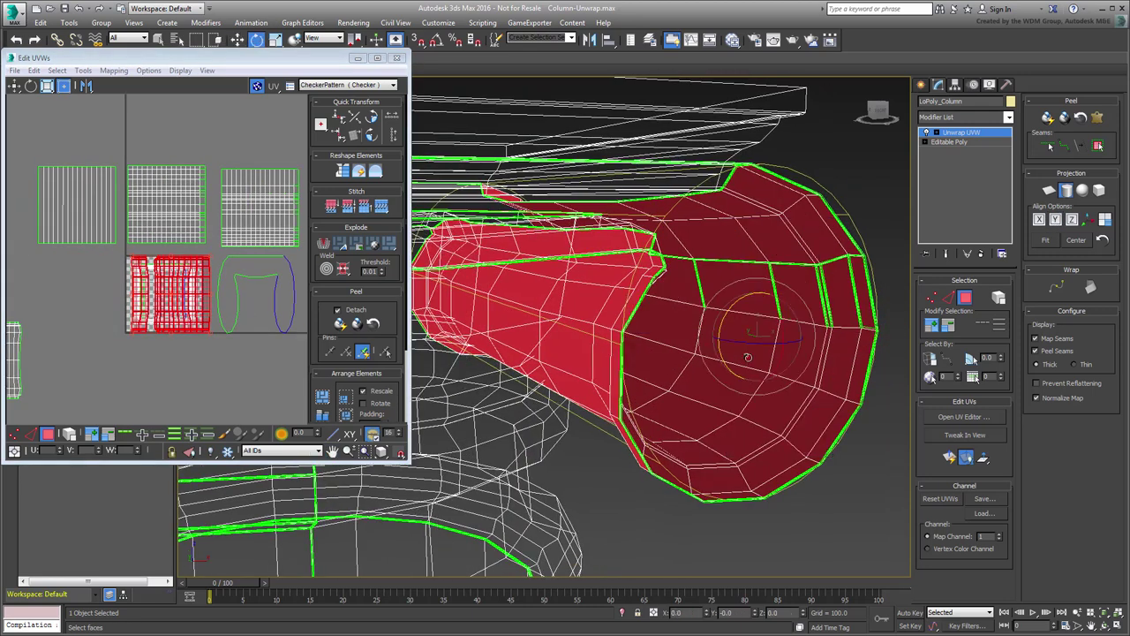
pyautogui.moveTo(721, 323); pyautogui.dragTo(705, 473)
# - Finish the cylindrical projection and move the right scroll's UV shell below and to the right of the left scroll's shell
pyautogui.scroll(-5, 637, 363)
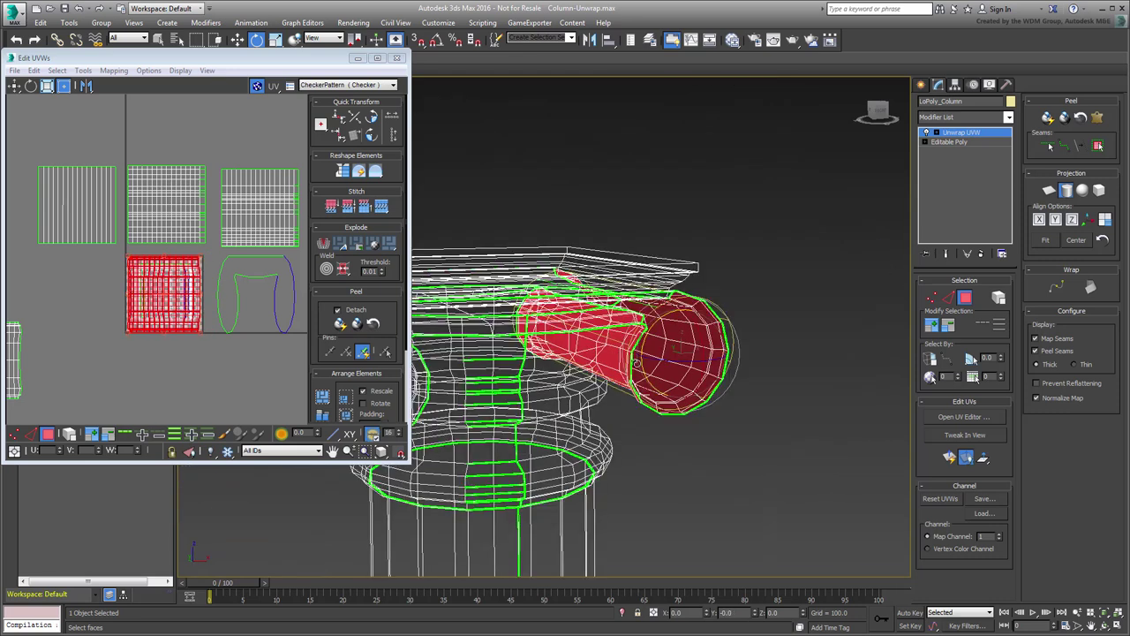
pyautogui.moveTo(793, 292); pyautogui.dragTo(1076, 133, button='middle')
pyautogui.hotkey('shift', 'z')
pyautogui.click(1068, 188)
pyautogui.moveTo(113, 316); pyautogui.dragTo(192, 249, button='middle')
pyautogui.moveTo(254, 244); pyautogui.dragTo(164, 395)
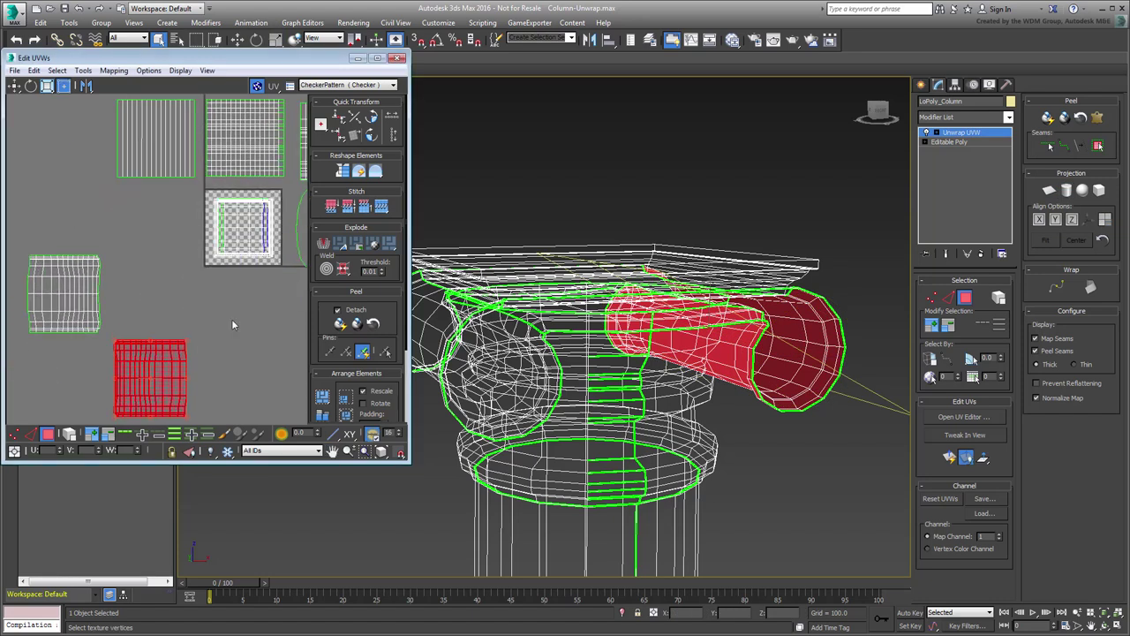
# - Reselect the entire volute block by element and deselect both scroll shells and the two flat face shells
pyautogui.click(999, 298)
pyautogui.click(820, 327)
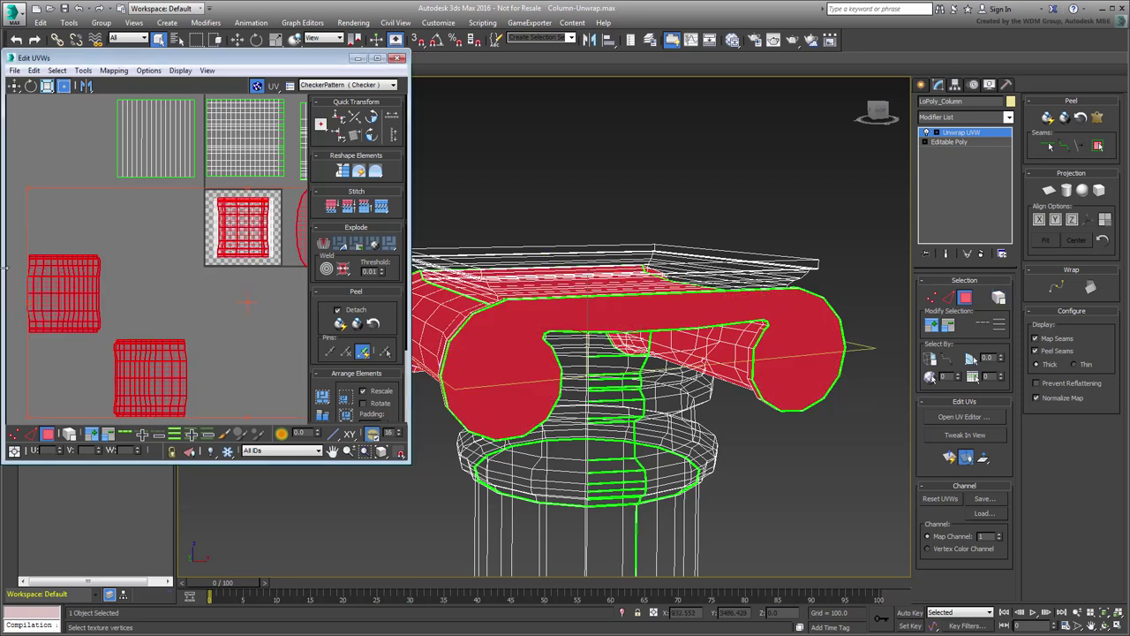
pyautogui.keyDown('alt'); pyautogui.moveTo(13, 239); pyautogui.dragTo(196, 425); pyautogui.keyUp('alt')
pyautogui.moveTo(239, 300); pyautogui.dragTo(18, 337, button='middle')
pyautogui.keyDown('alt'); pyautogui.moveTo(284, 183); pyautogui.dragTo(73, 346); pyautogui.keyUp('alt')
pyautogui.moveTo(70, 347); pyautogui.dragTo(108, 345, button='middle')
pyautogui.moveTo(608, 378); pyautogui.dragTo(767, 359, button='middle')
# - Deselect the volute block's underside faces in the front view, keeping only the top faces between the scrolls selected
pyautogui.press('f')
pyautogui.scroll(-3, 767, 358)
pyautogui.keyDown('alt'); pyautogui.moveTo(477, 423); pyautogui.dragTo(818, 354); pyautogui.keyUp('alt')
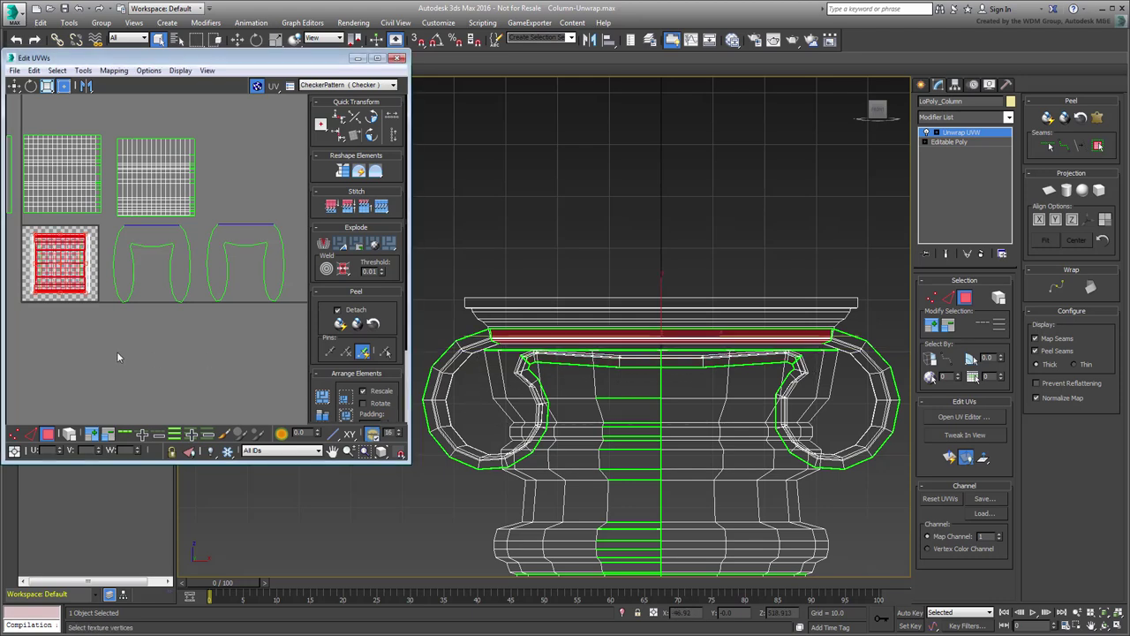
# - Apply a planar projection aligned to Z to the volute's top faces and move their shell beneath the left scroll's shell
pyautogui.moveTo(109, 323); pyautogui.dragTo(267, 313, button='middle')
pyautogui.click(1048, 190)
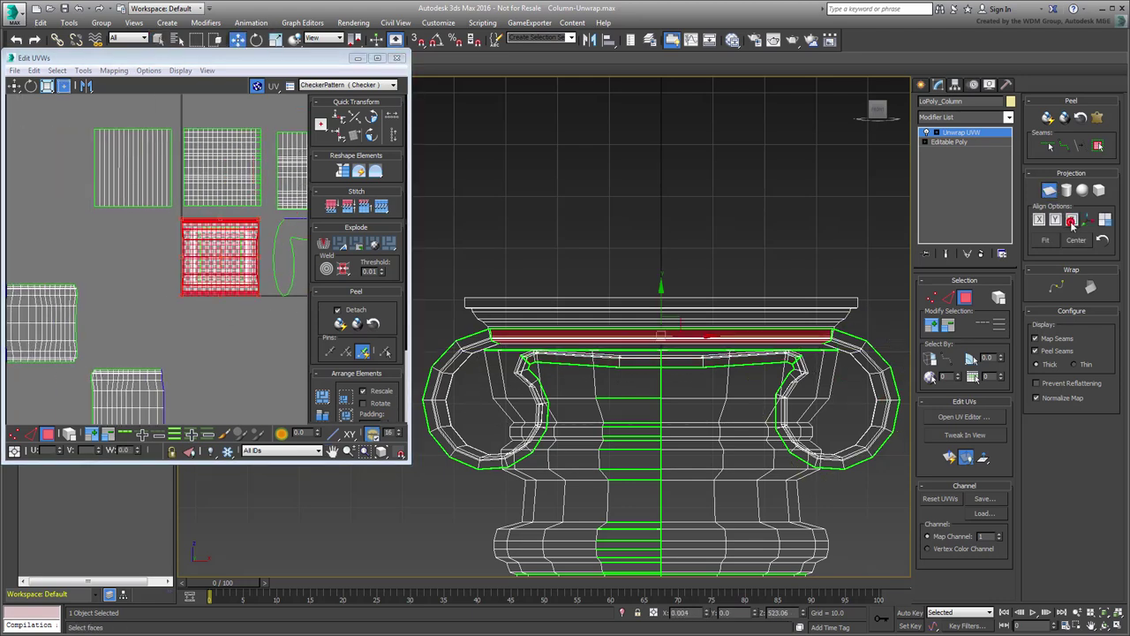
pyautogui.click(1048, 190)
pyautogui.moveTo(164, 337); pyautogui.dragTo(201, 285, button='middle')
pyautogui.scroll(-1, 201, 282)
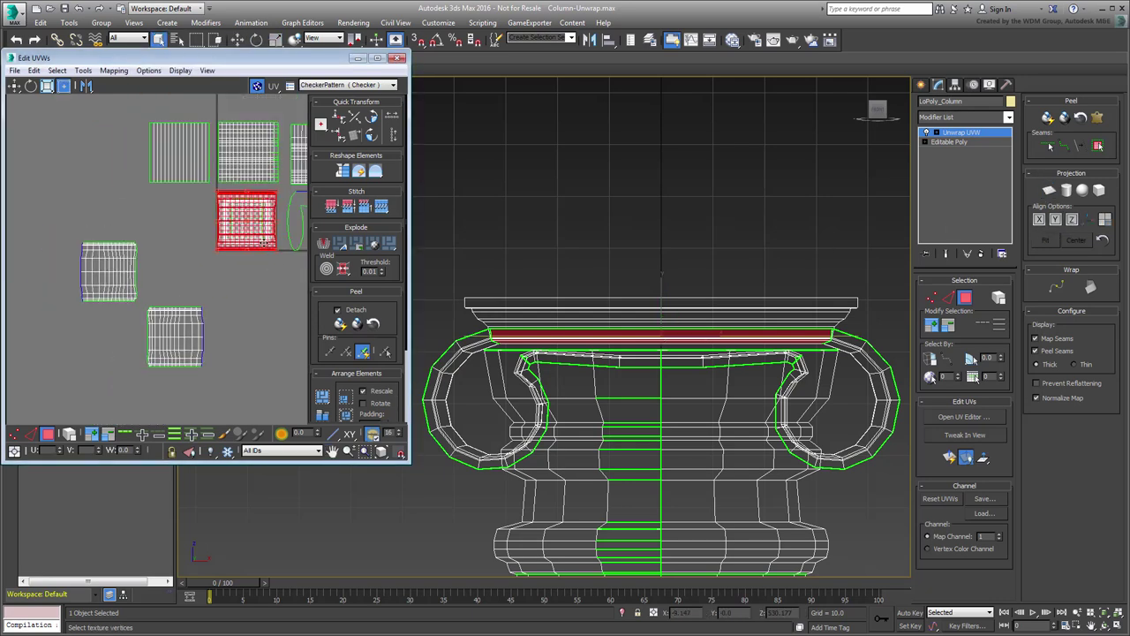
pyautogui.moveTo(263, 243); pyautogui.dragTo(111, 363)
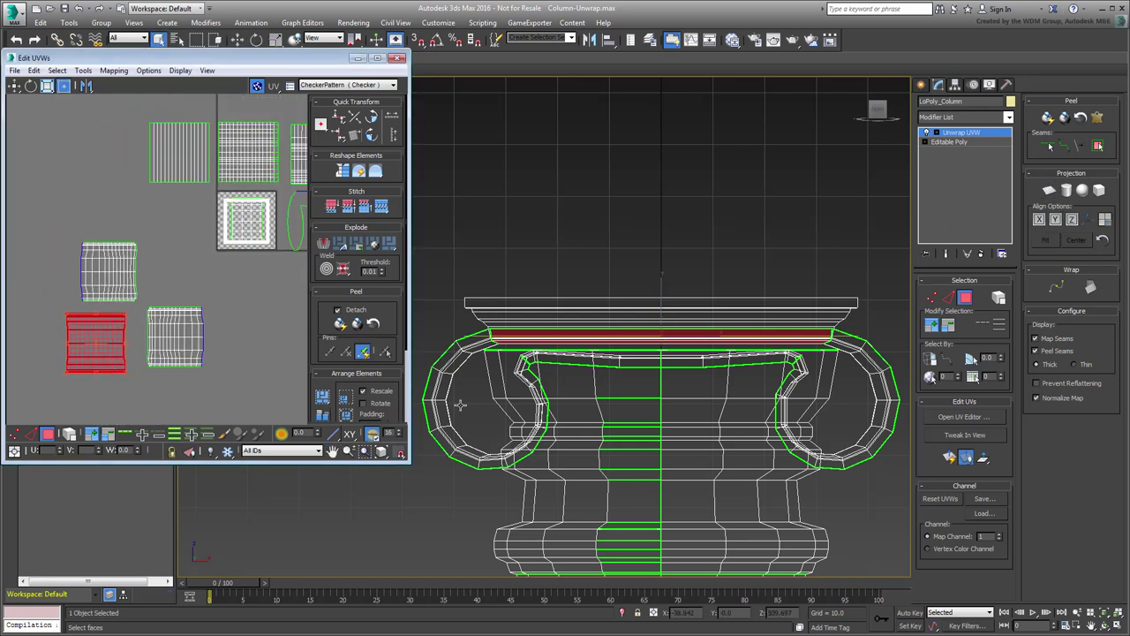
# - Select the volute block again and remove every part already unwrapped, leaving only the underside faces between the scrolls
pyautogui.scroll(3, 559, 375)
pyautogui.keyDown('alt'); pyautogui.moveTo(586, 414); pyautogui.dragTo(753, 362, button='middle'); pyautogui.keyUp('alt')
pyautogui.scroll(-2, 753, 362)
pyautogui.keyDown('ctrl'); pyautogui.click(624, 402); pyautogui.keyUp('ctrl')
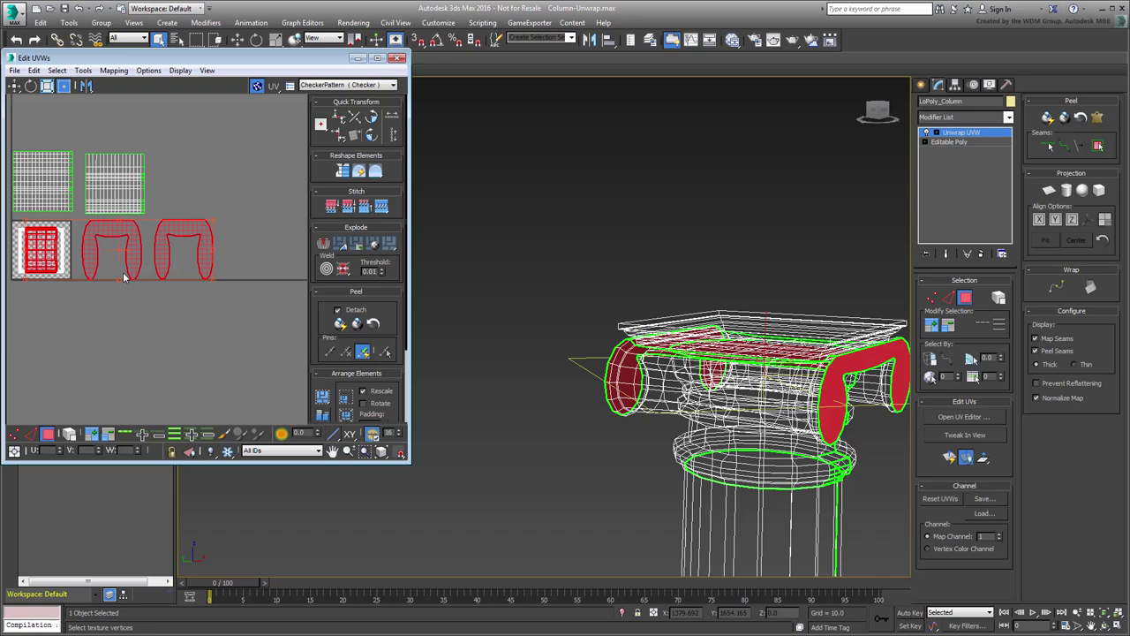
pyautogui.click(76, 320)
# - Apply a planar projection to the volute's underside faces and move their shell below the other volute shells
pyautogui.moveTo(76, 321); pyautogui.dragTo(243, 281, button='middle')
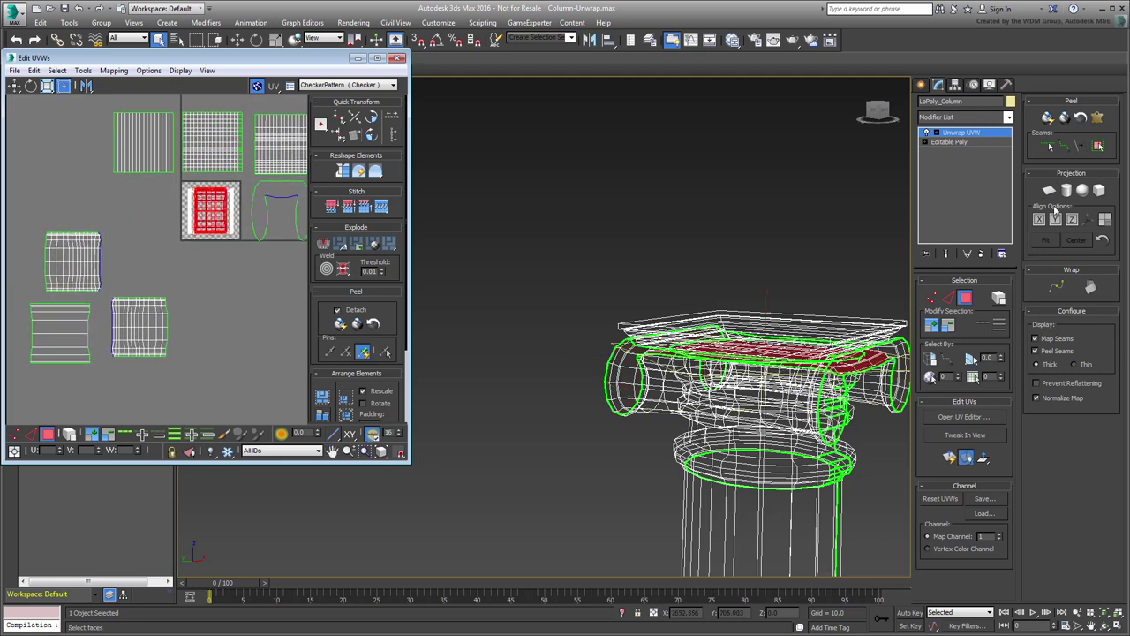
pyautogui.moveTo(230, 231); pyautogui.dragTo(135, 420)
pyautogui.moveTo(185, 414); pyautogui.dragTo(228, 331, button='middle')
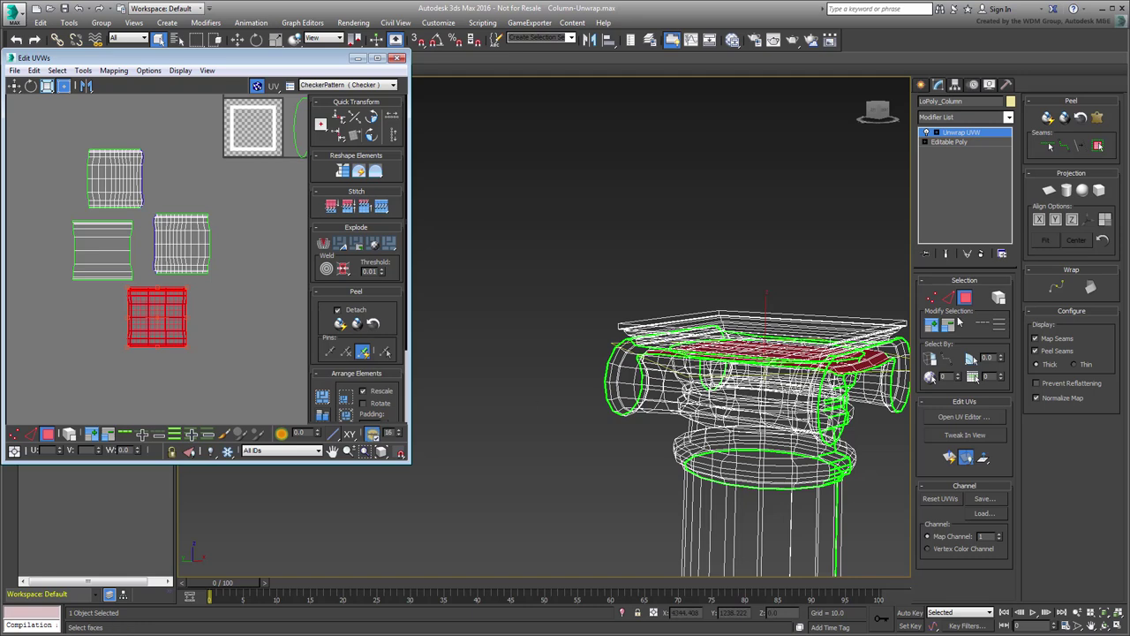
# - Return the viewport to shaded display and clear the face selection
pyautogui.keyDown('alt'); pyautogui.moveTo(759, 367); pyautogui.dragTo(664, 337, button='middle'); pyautogui.keyUp('alt')
pyautogui.press('F3')
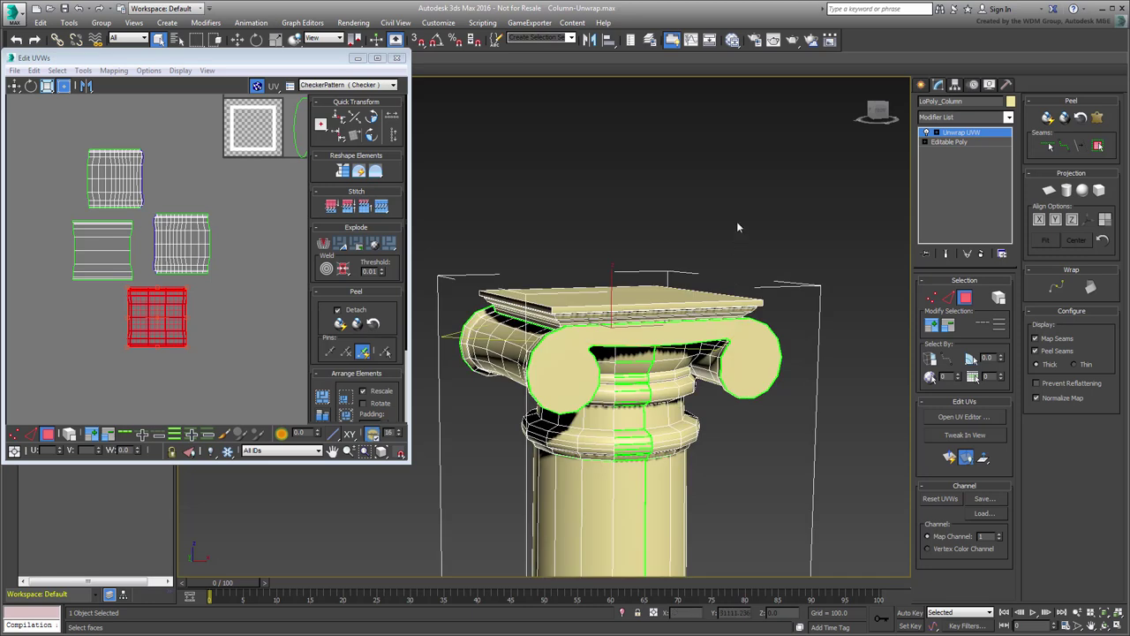
pyautogui.click(738, 161)
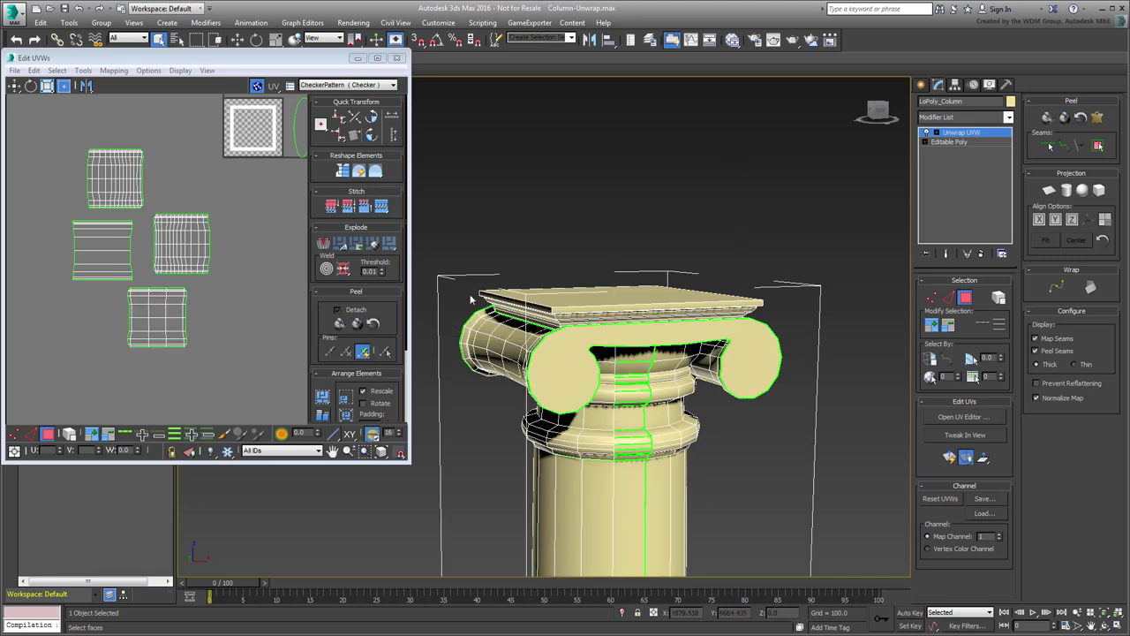
pyautogui.click(46, 241)
# - Select all lengthwise edge loops of the left scroll's UV shell in edge mode and align them vertically to the pivot
pyautogui.moveTo(118, 312); pyautogui.dragTo(124, 338, button='middle')
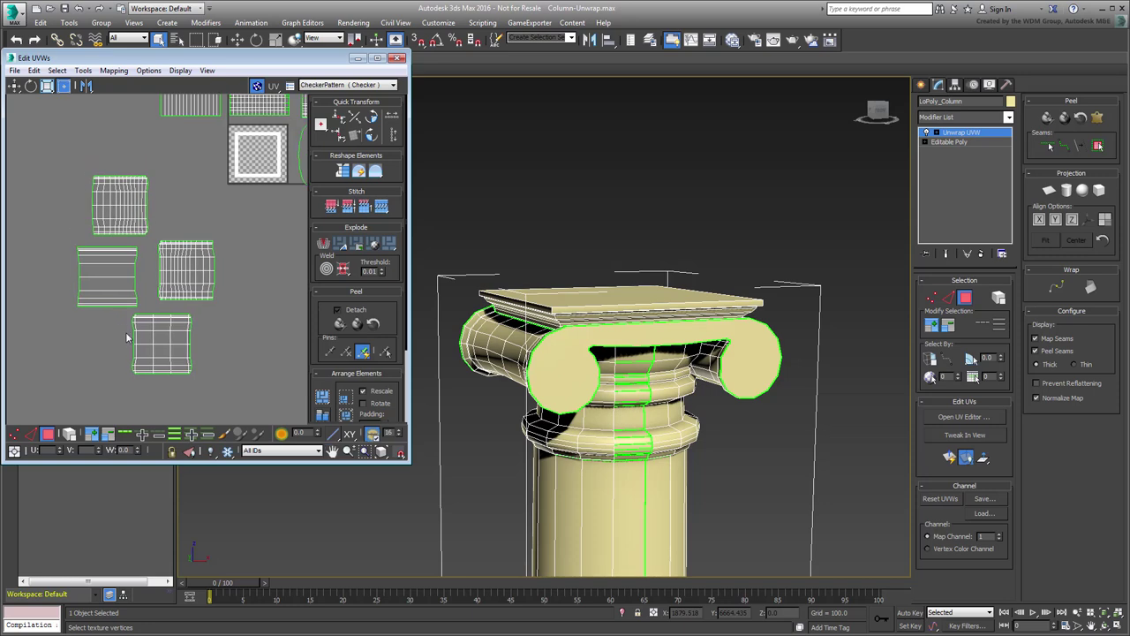
pyautogui.scroll(3, 95, 183)
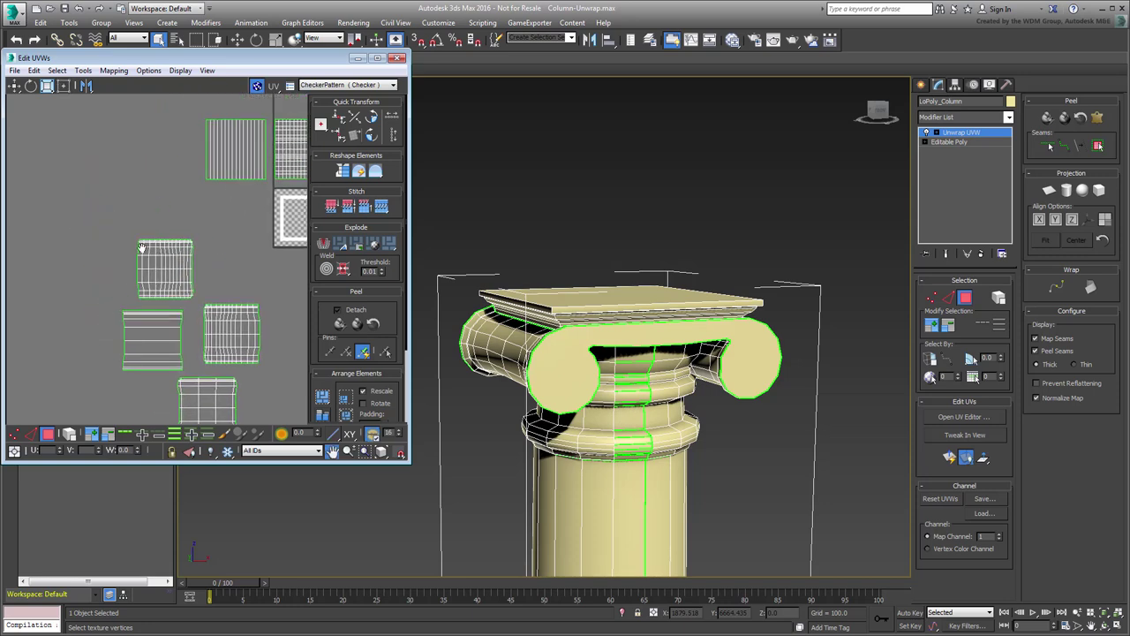
pyautogui.scroll(3, 191, 262)
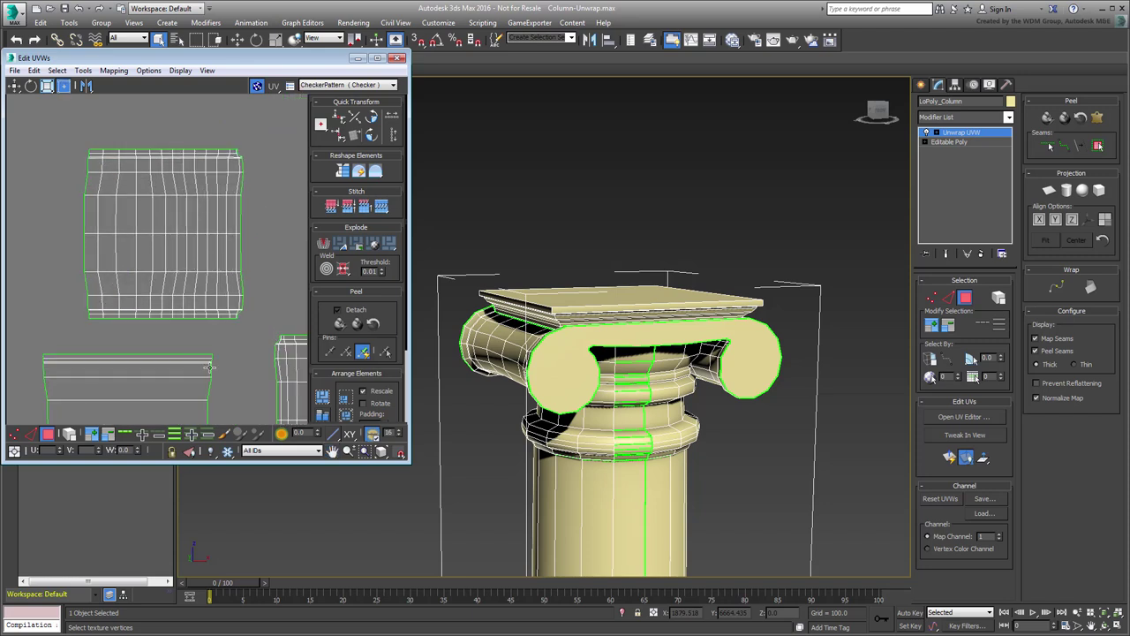
pyautogui.scroll(1, 214, 357)
pyautogui.moveTo(223, 316); pyautogui.dragTo(227, 378, button='middle')
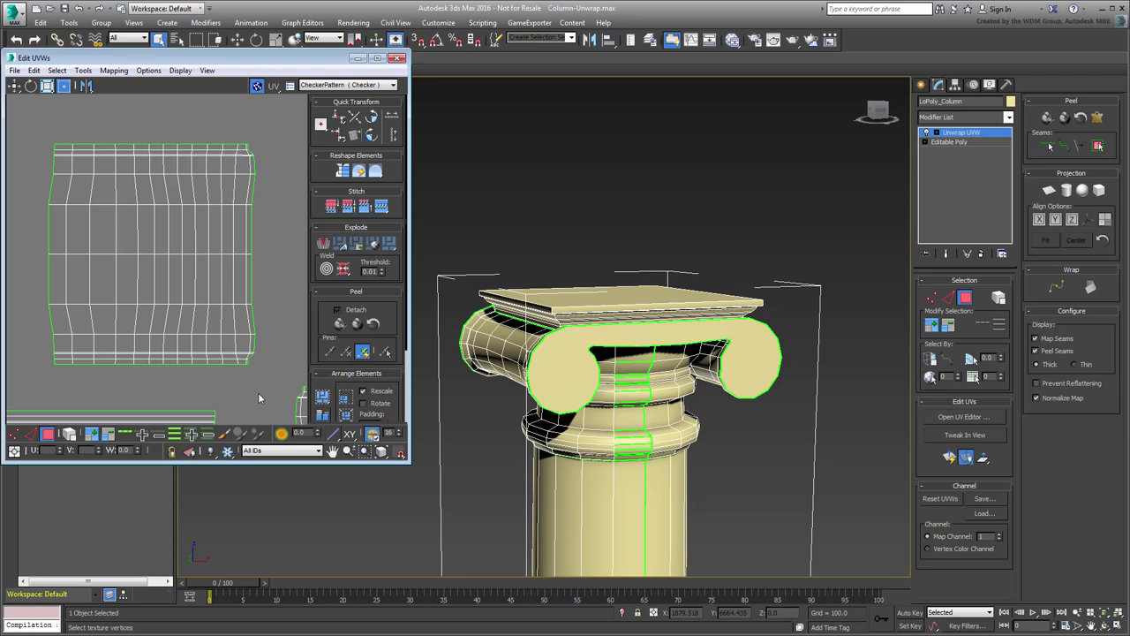
pyautogui.click(31, 435)
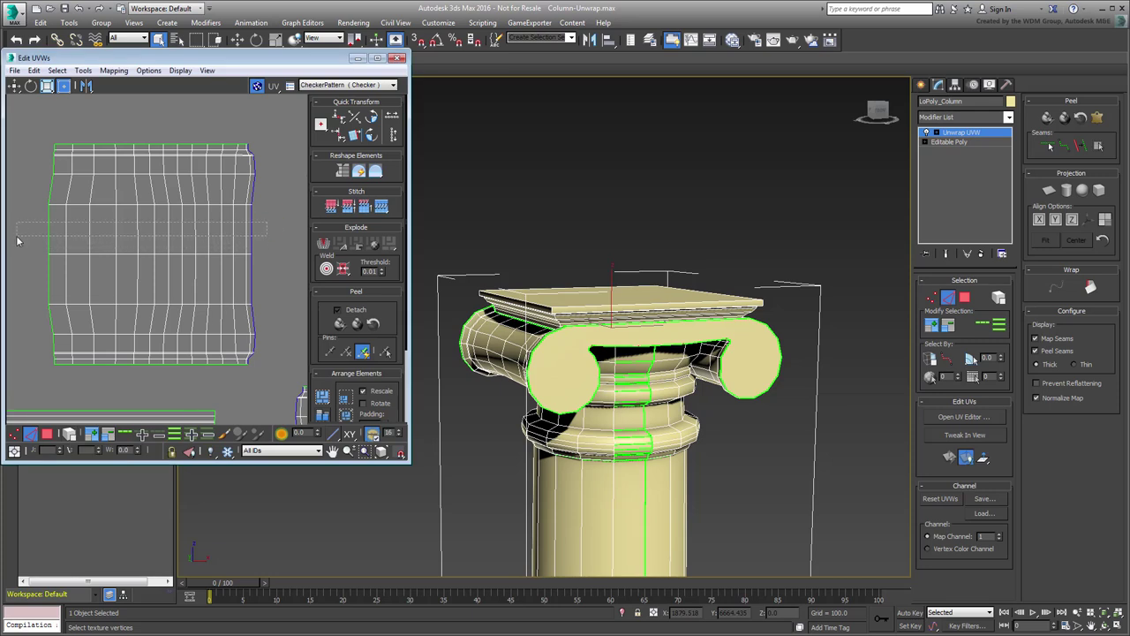
pyautogui.moveTo(18, 239); pyautogui.dragTo(17, 239)
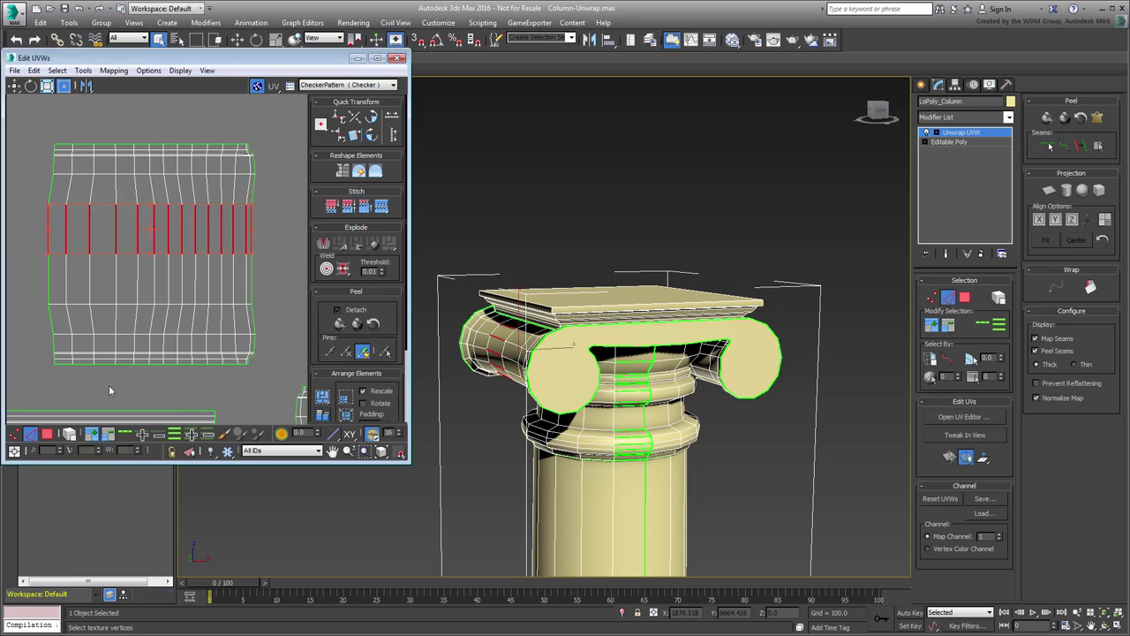
pyautogui.click(124, 434)
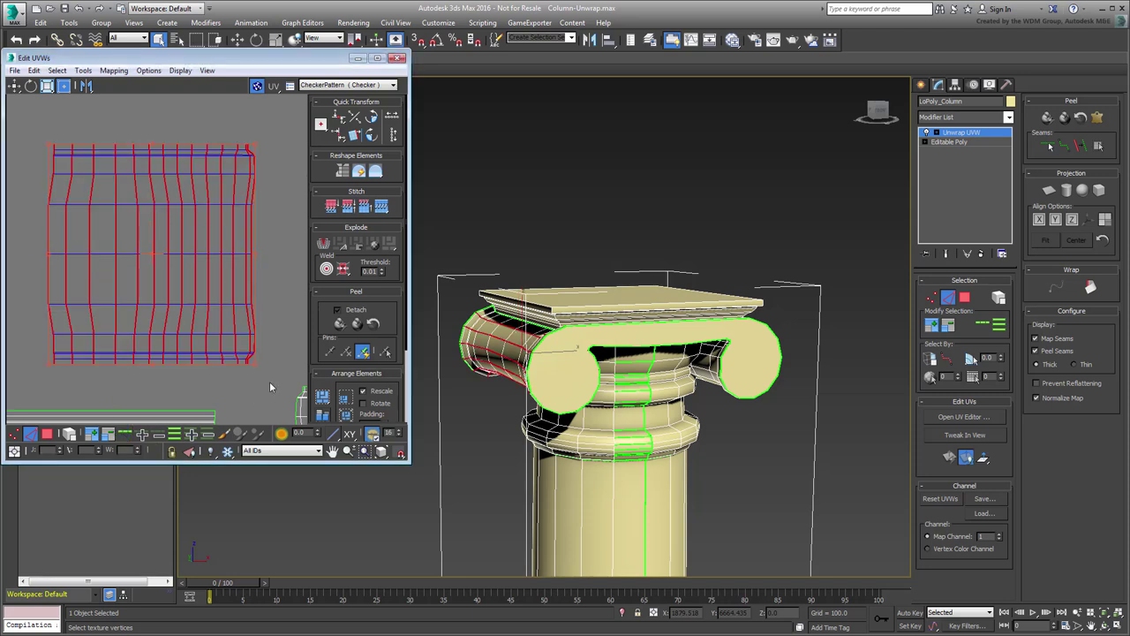
pyautogui.click(341, 138)
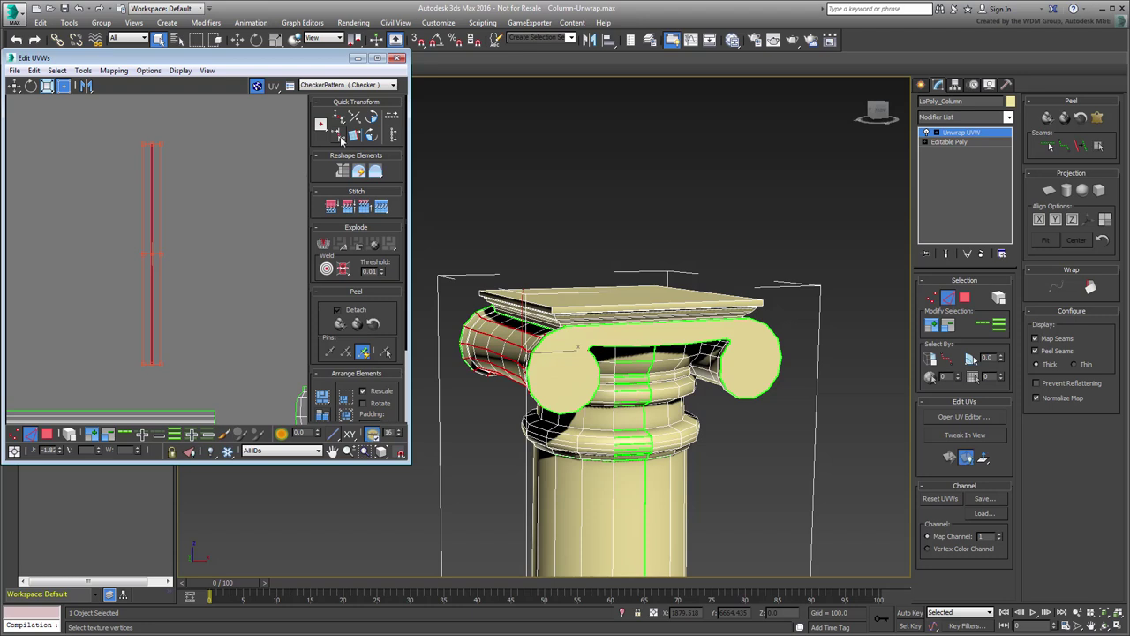
# - Undo the collapsing alignment and straighten the left scroll shell's lengthwise edge loops vertically in place instead
pyautogui.hotkey('ctrl', 'z')
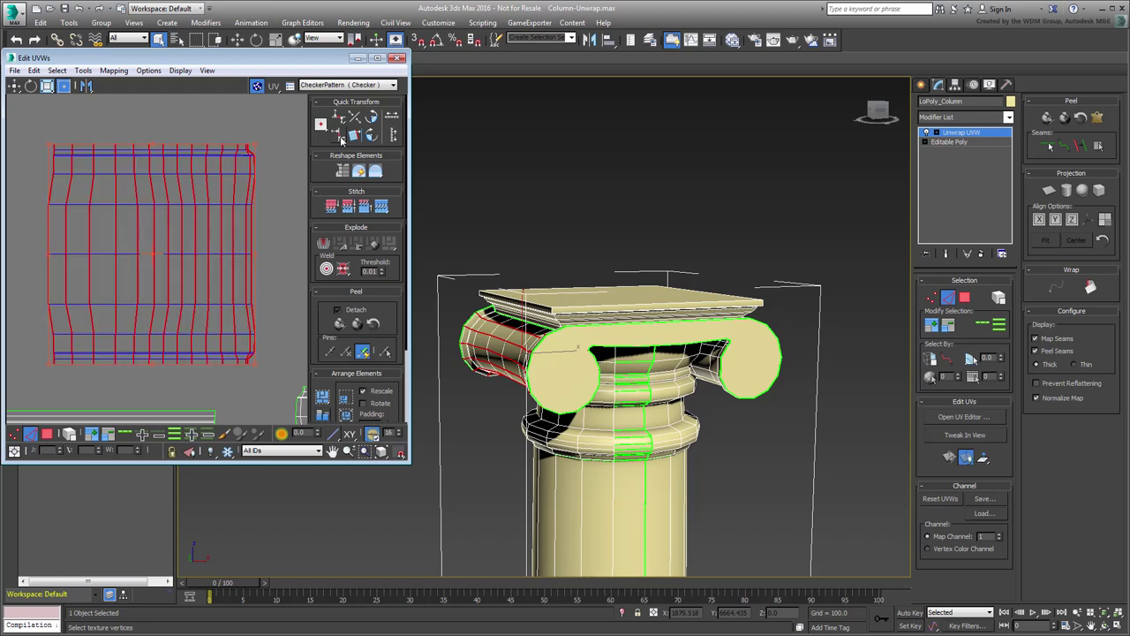
pyautogui.moveTo(340, 138); pyautogui.dragTo(340, 155)
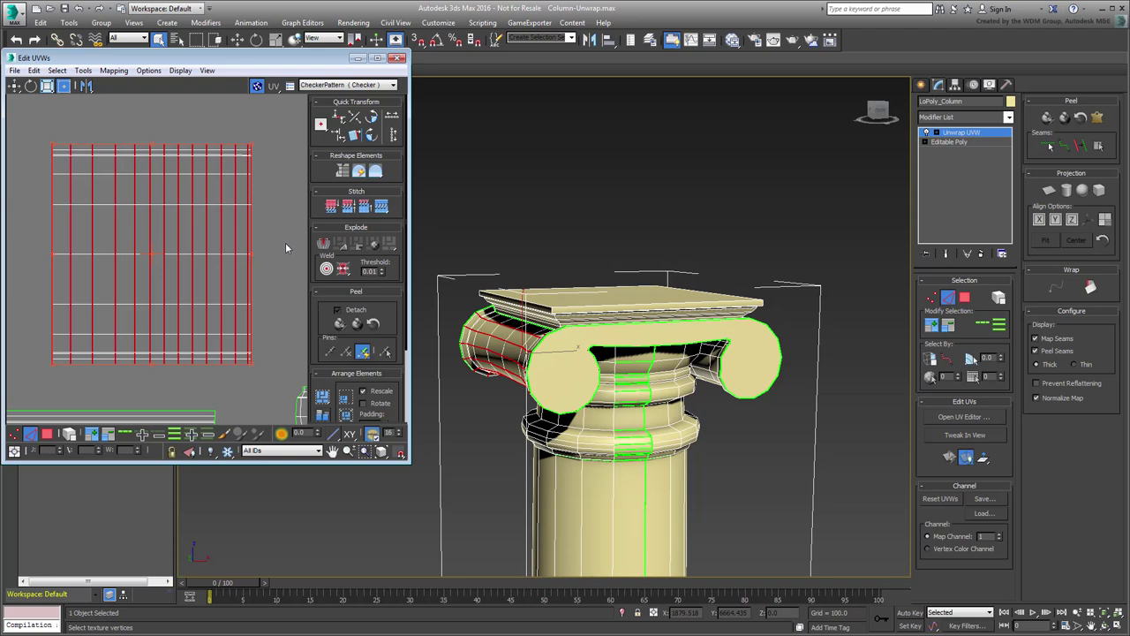
pyautogui.click(286, 245)
# - Select the edge loops of the volute's top UV shell and align them vertically in place
pyautogui.scroll(-3, 284, 244)
pyautogui.moveTo(263, 265); pyautogui.dragTo(158, 178, button='middle')
pyautogui.scroll(1, 92, 263)
pyautogui.moveTo(179, 256); pyautogui.dragTo(206, 256, button='middle')
pyautogui.moveTo(204, 260); pyautogui.dragTo(38, 275)
pyautogui.click(123, 433)
pyautogui.click(338, 133)
# - Align the lengthwise edge loops of the right scroll's and the underside's UV shells vertically in place
pyautogui.moveTo(207, 298); pyautogui.dragTo(88, 314, button='middle')
pyautogui.moveTo(110, 280); pyautogui.dragTo(110, 281)
pyautogui.click(342, 135)
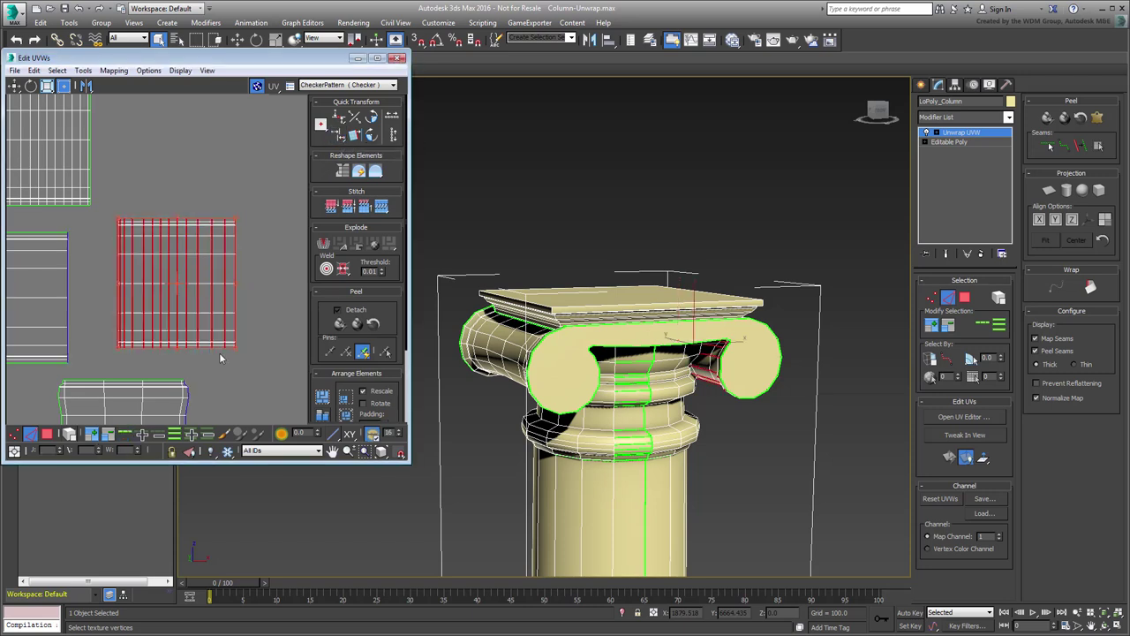
pyautogui.moveTo(222, 353); pyautogui.dragTo(253, 233, button='middle')
pyautogui.moveTo(76, 310); pyautogui.dragTo(76, 311)
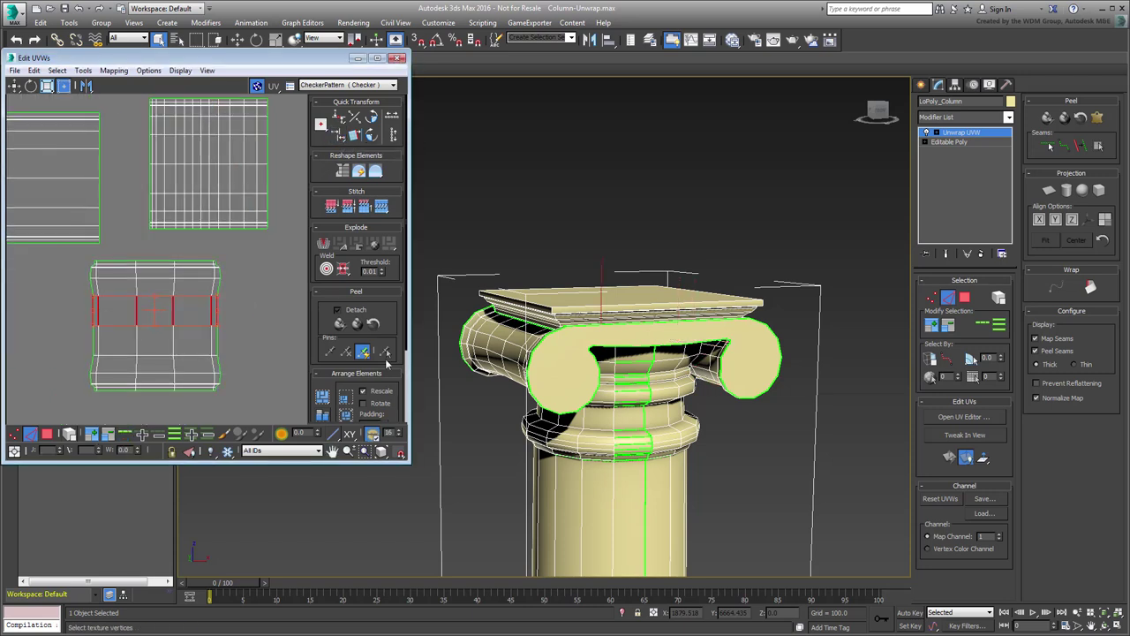
pyautogui.click(339, 137)
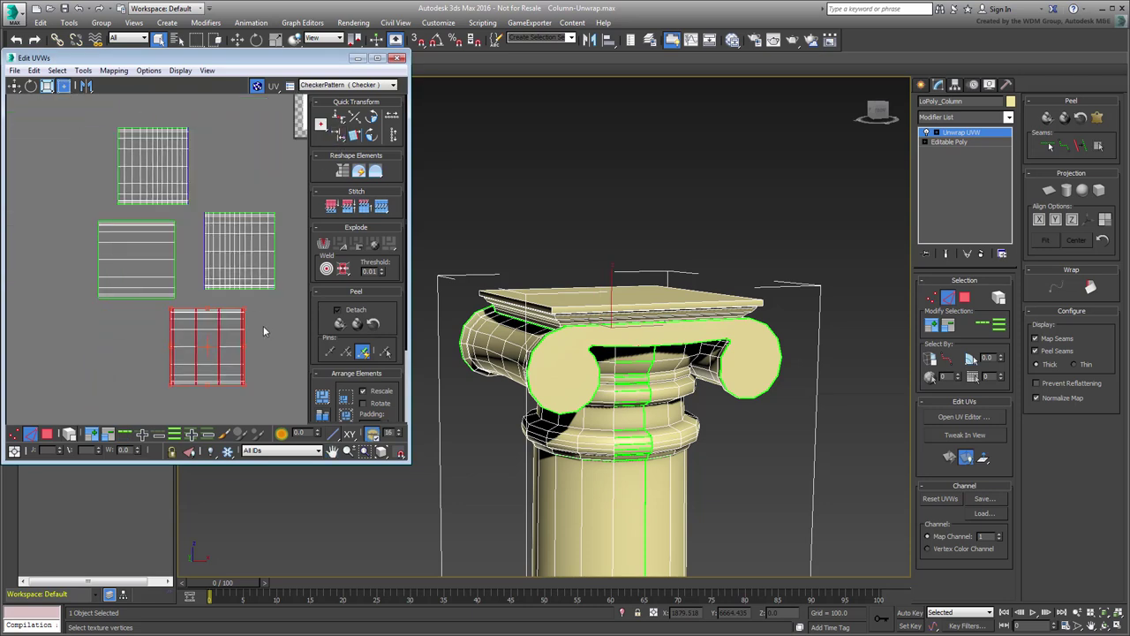
pyautogui.click(226, 167)
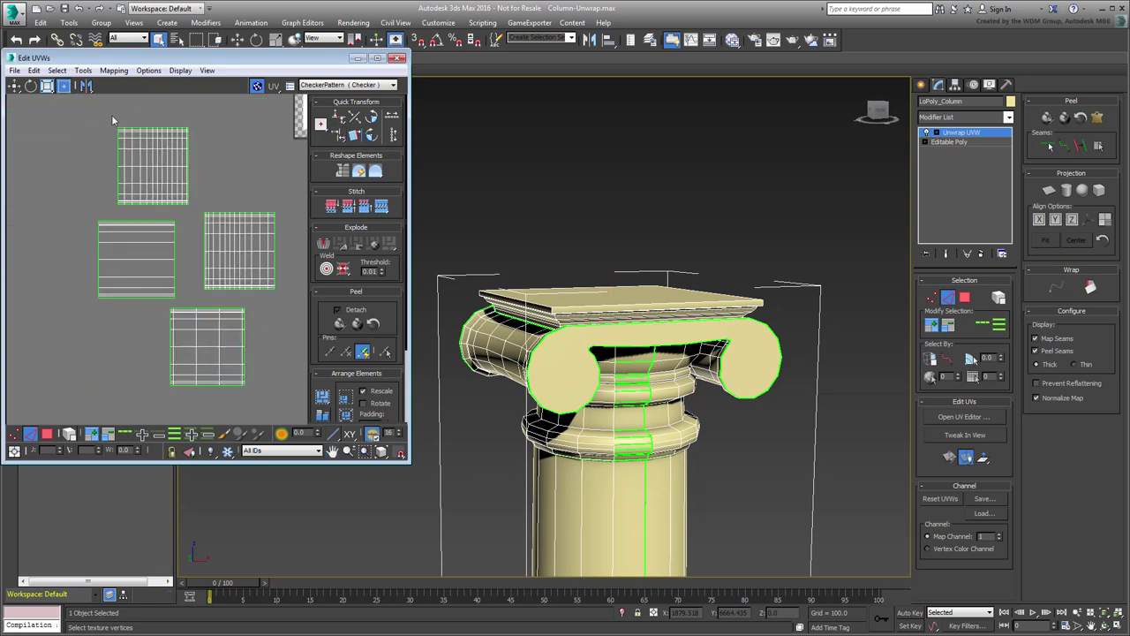
# - Check which boundary edges of the scroll shells match the edges of the underside shell
pyautogui.moveTo(109, 116); pyautogui.dragTo(197, 216)
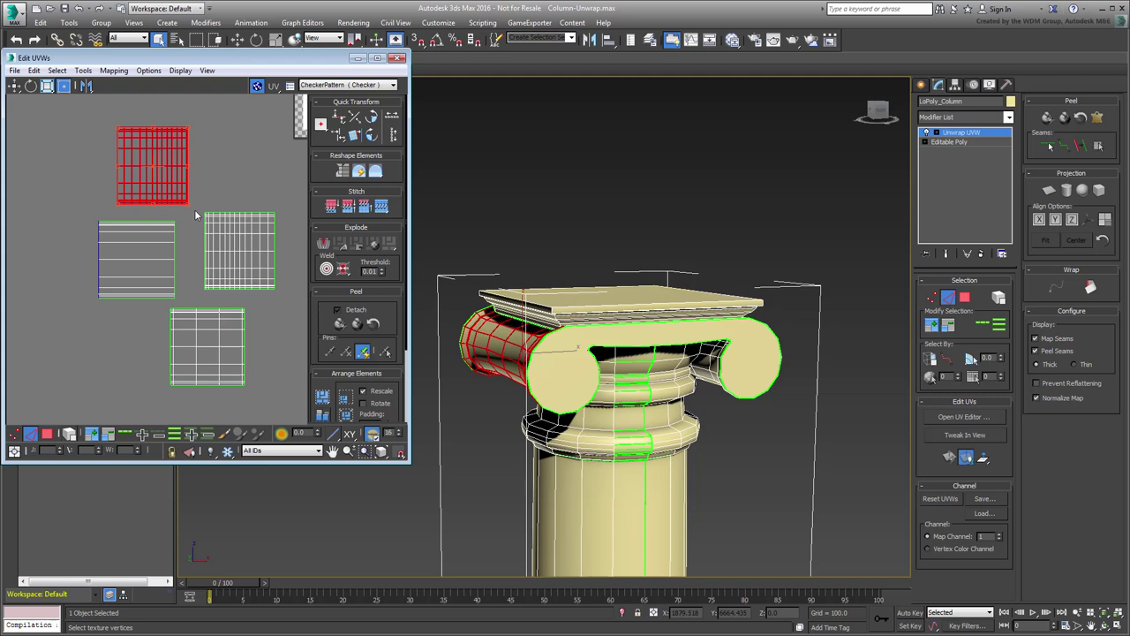
pyautogui.click(237, 173)
pyautogui.moveTo(181, 165); pyautogui.dragTo(148, 192, button='middle')
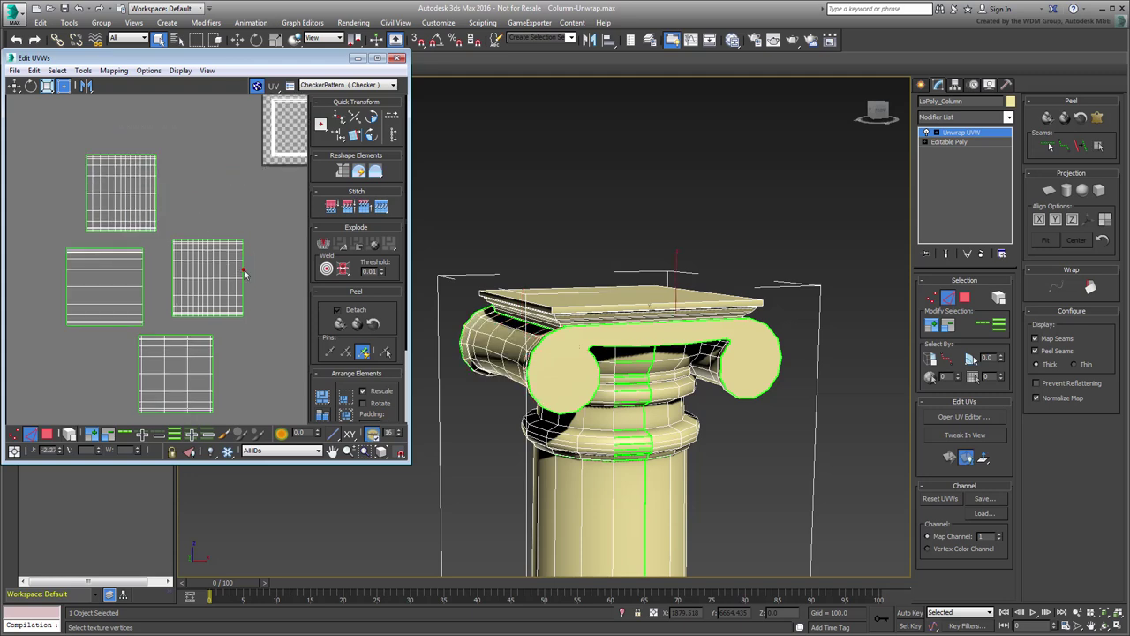
pyautogui.click(213, 363)
pyautogui.moveTo(159, 288); pyautogui.dragTo(117, 237, button='middle')
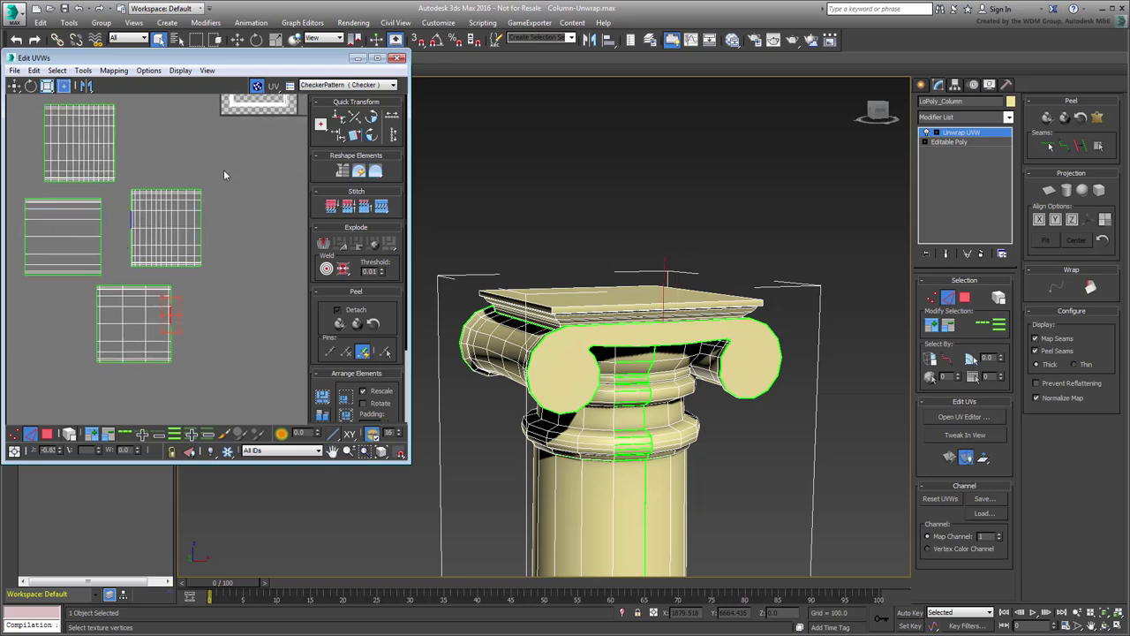
# - Move the right scroll's UV shell beside the underside shell so that their shared edges face each other
pyautogui.moveTo(124, 276); pyautogui.dragTo(126, 275)
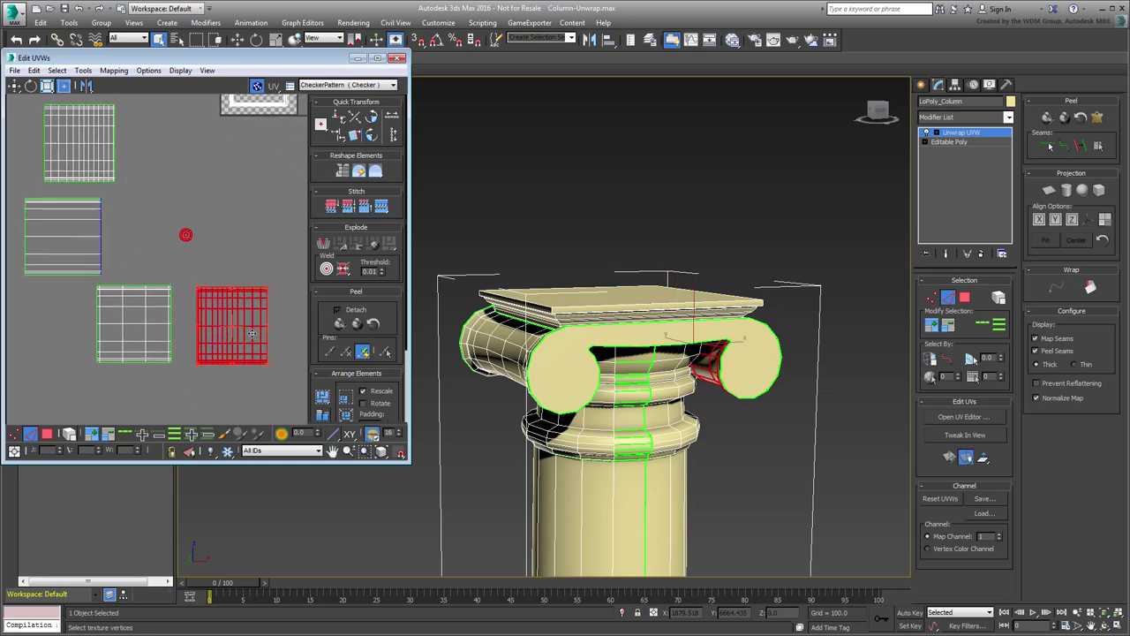
pyautogui.moveTo(253, 334); pyautogui.dragTo(246, 331)
pyautogui.click(199, 231)
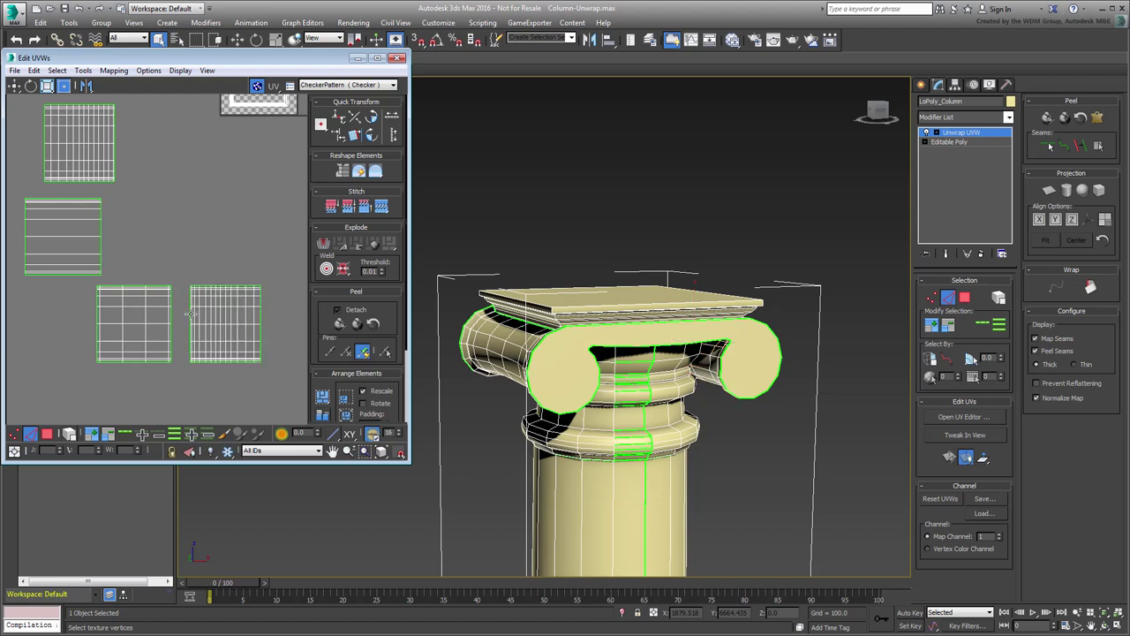
pyautogui.click(191, 315)
pyautogui.click(170, 313)
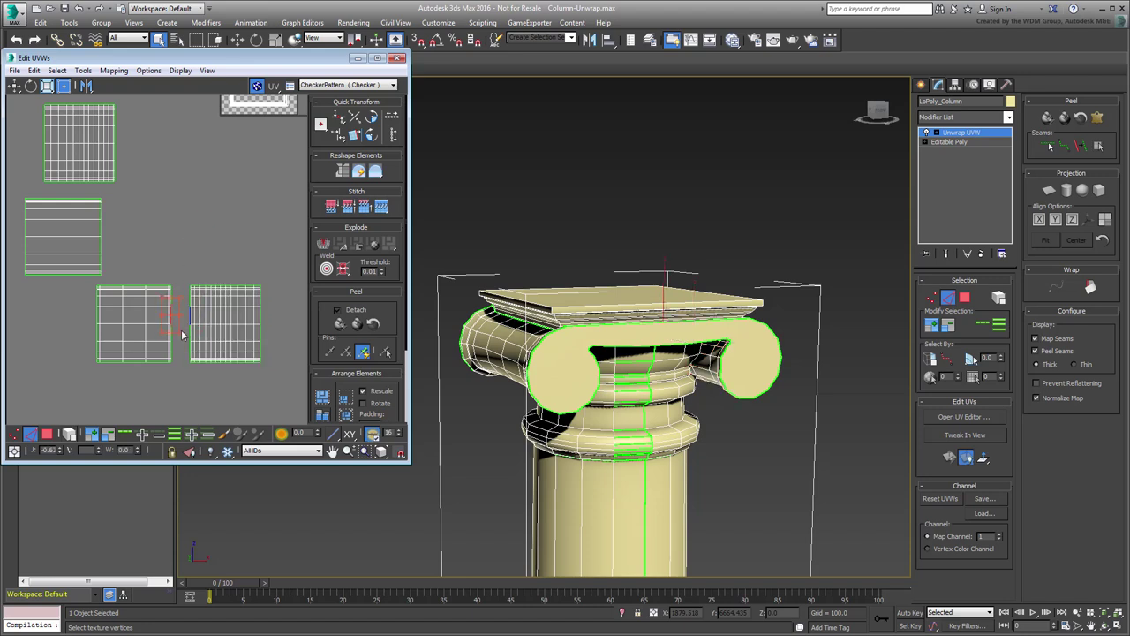
# - Select the underside shell's full border loop facing the right scroll and stitch the two shells together
pyautogui.keyDown('ctrl'); pyautogui.keyDown('alt'); pyautogui.moveTo(180, 328); pyautogui.dragTo(174, 270, button='middle'); pyautogui.keyUp('alt'); pyautogui.keyUp('ctrl')
pyautogui.click(158, 279)
pyautogui.click(157, 314)
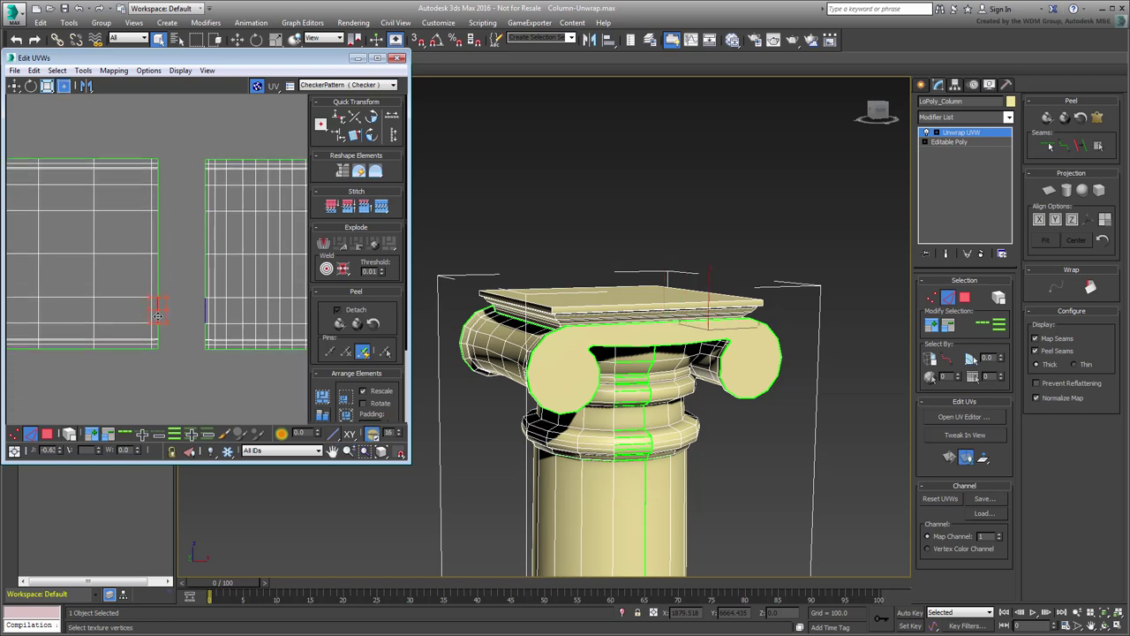
pyautogui.click(125, 434)
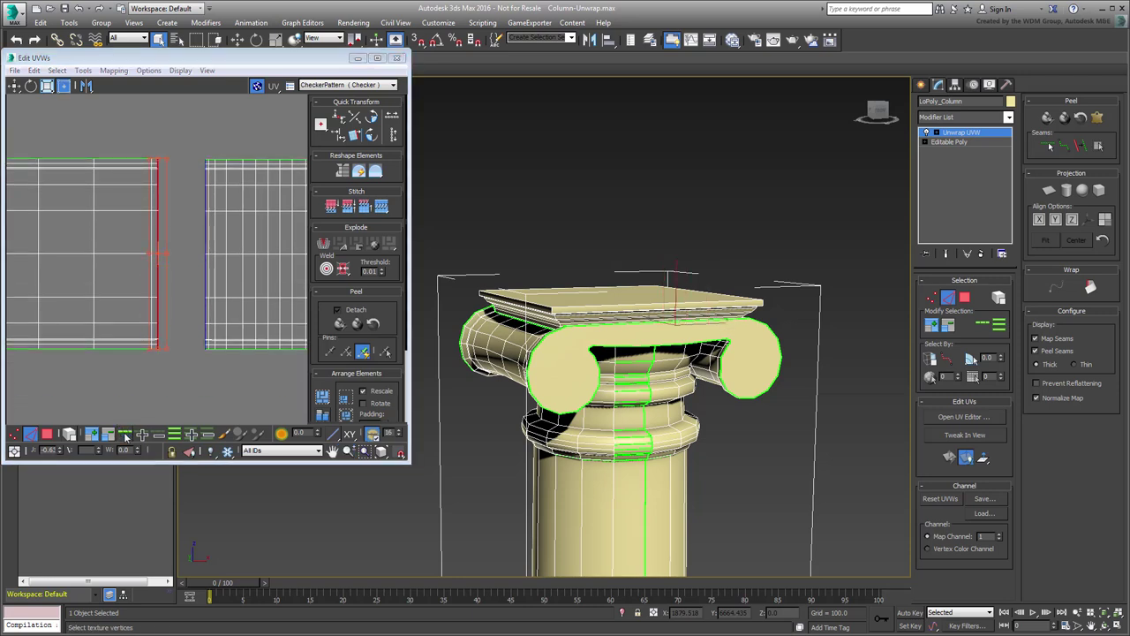
pyautogui.rightClick(157, 255)
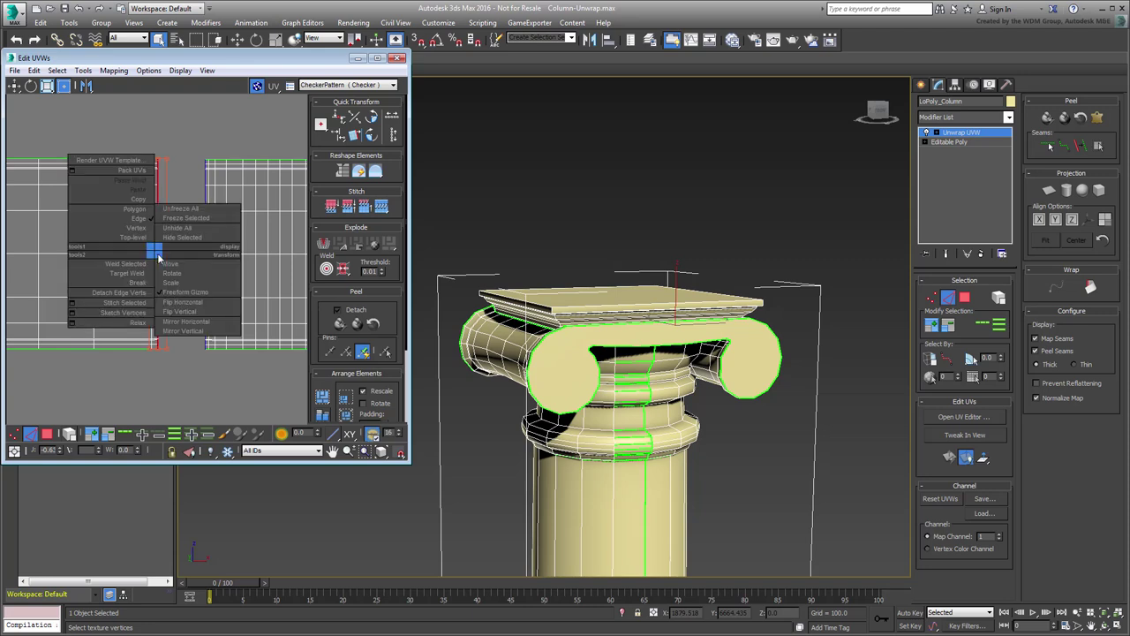
pyautogui.click(135, 303)
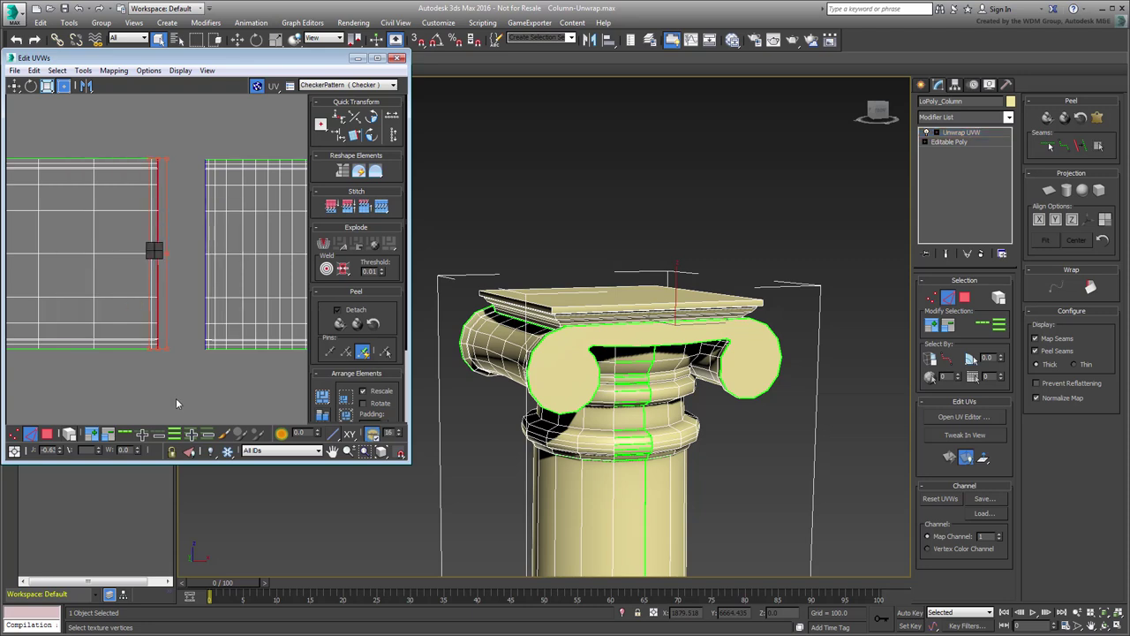
# - Move the volute's top shell aside and shift the joined underside strip left in the UV layout
pyautogui.scroll(-5, 133, 279)
pyautogui.moveTo(133, 279); pyautogui.dragTo(221, 309, button='middle')
pyautogui.click(170, 296)
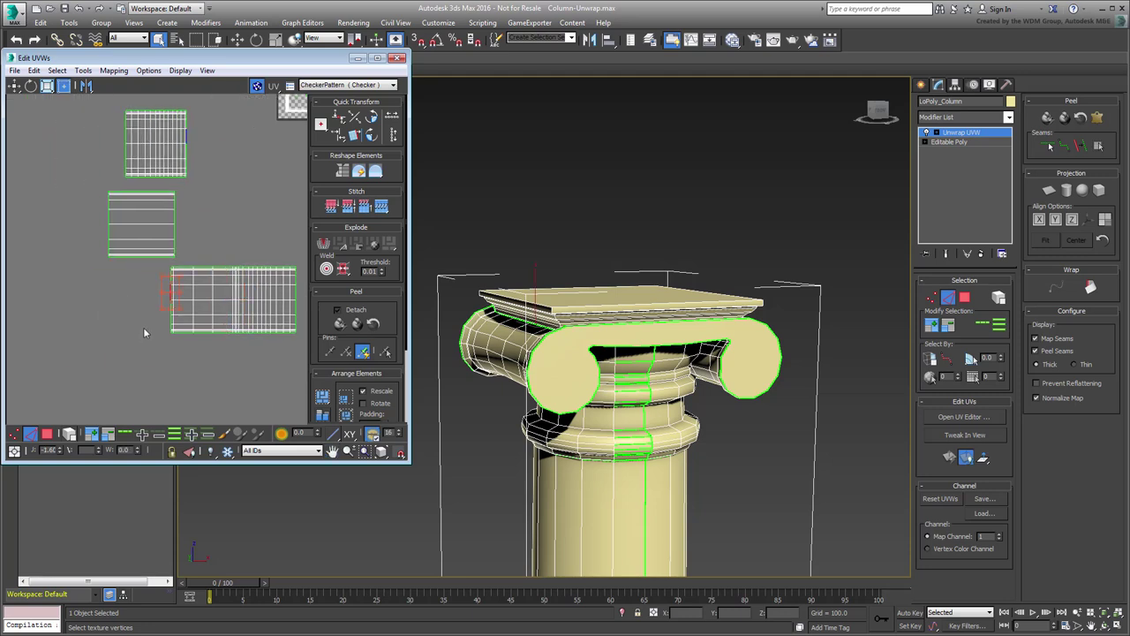
pyautogui.moveTo(79, 253); pyautogui.dragTo(80, 269)
pyautogui.moveTo(156, 235); pyautogui.dragTo(269, 215)
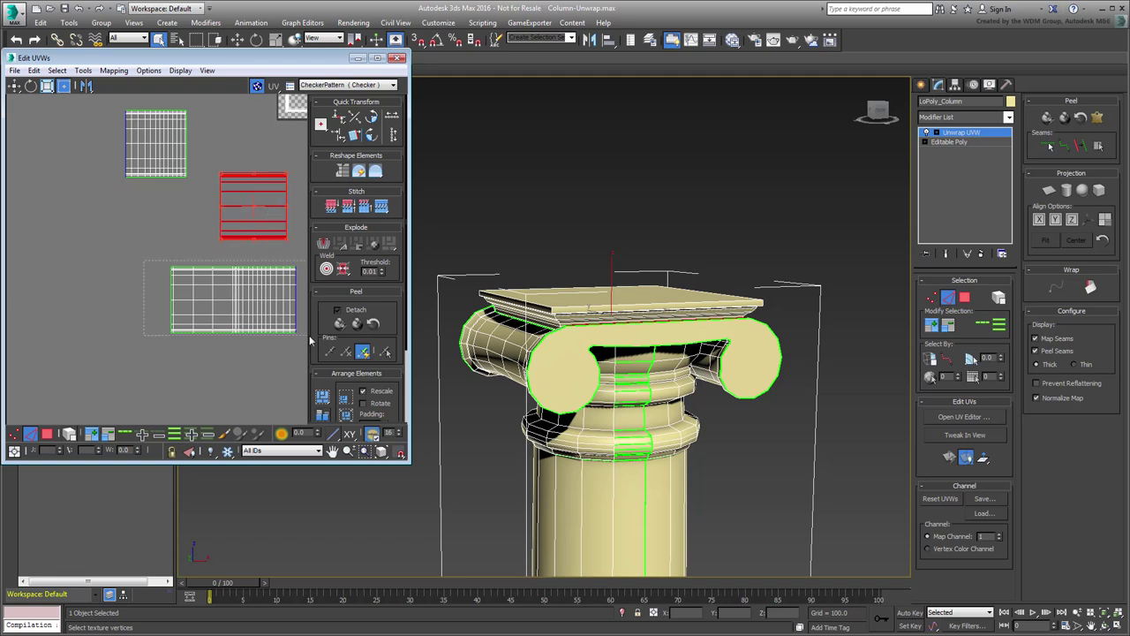
pyautogui.moveTo(309, 344); pyautogui.dragTo(308, 344)
pyautogui.moveTo(265, 306); pyautogui.dragTo(164, 261)
pyautogui.moveTo(116, 219); pyautogui.dragTo(146, 263, button='middle')
pyautogui.click(147, 251)
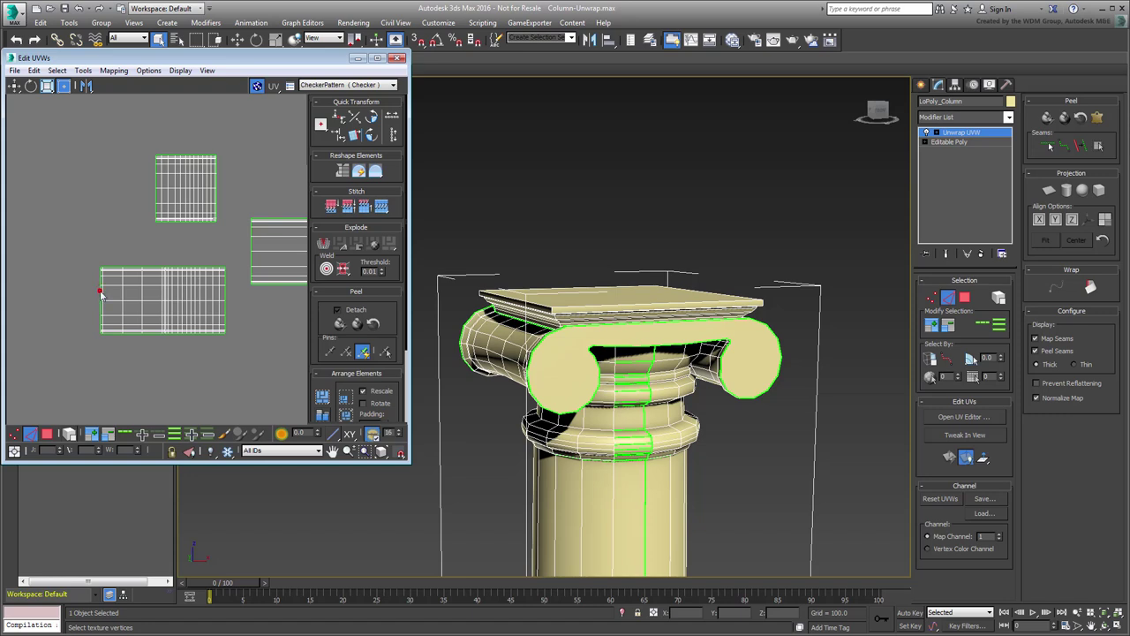
# - Place the left scroll's UV shell beside the matching free edge of the underside shell
pyautogui.click(100, 293)
pyautogui.moveTo(183, 220); pyautogui.dragTo(56, 329)
pyautogui.scroll(5, 80, 292)
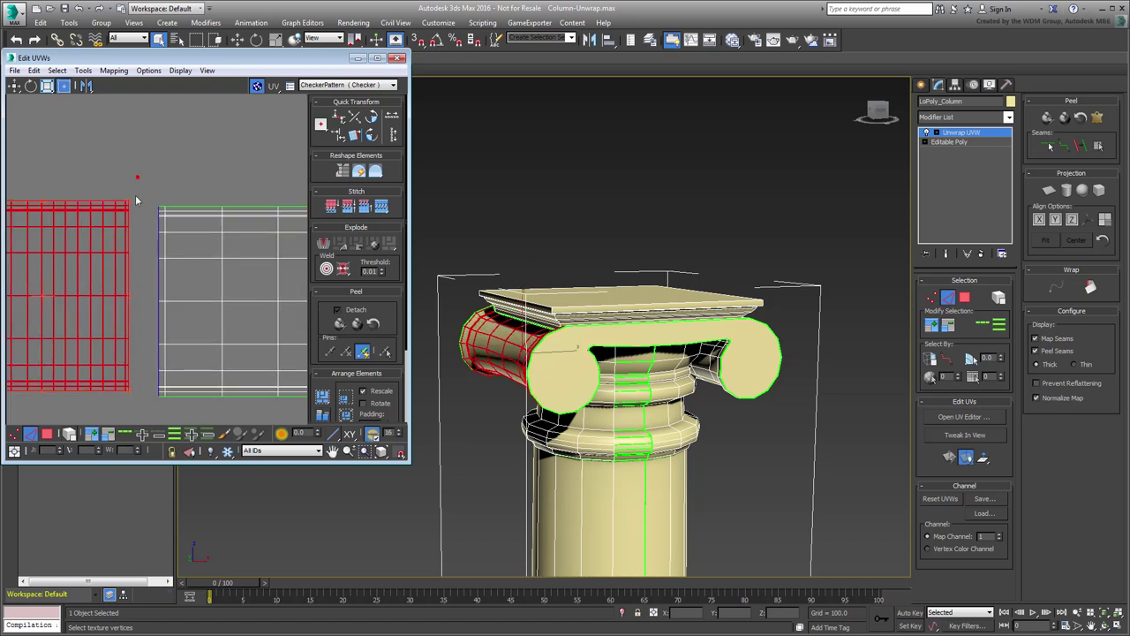
# - Stitch the left scroll's shell to the underside strip along its full shared border loop and clear the selection
pyautogui.click(129, 244)
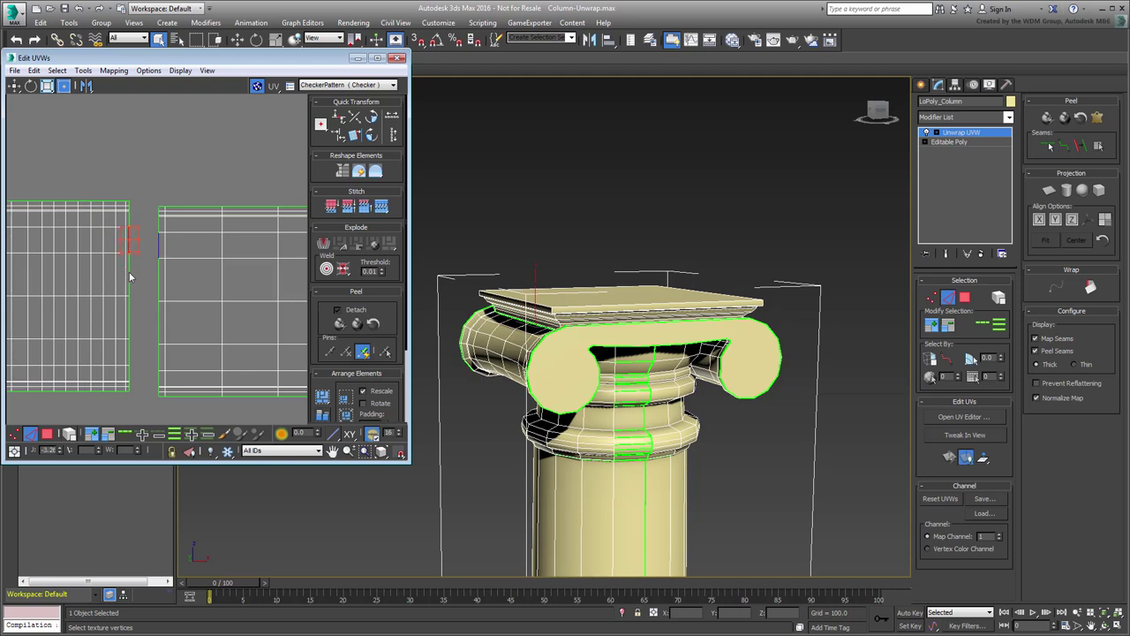
pyautogui.click(130, 277)
pyautogui.click(124, 433)
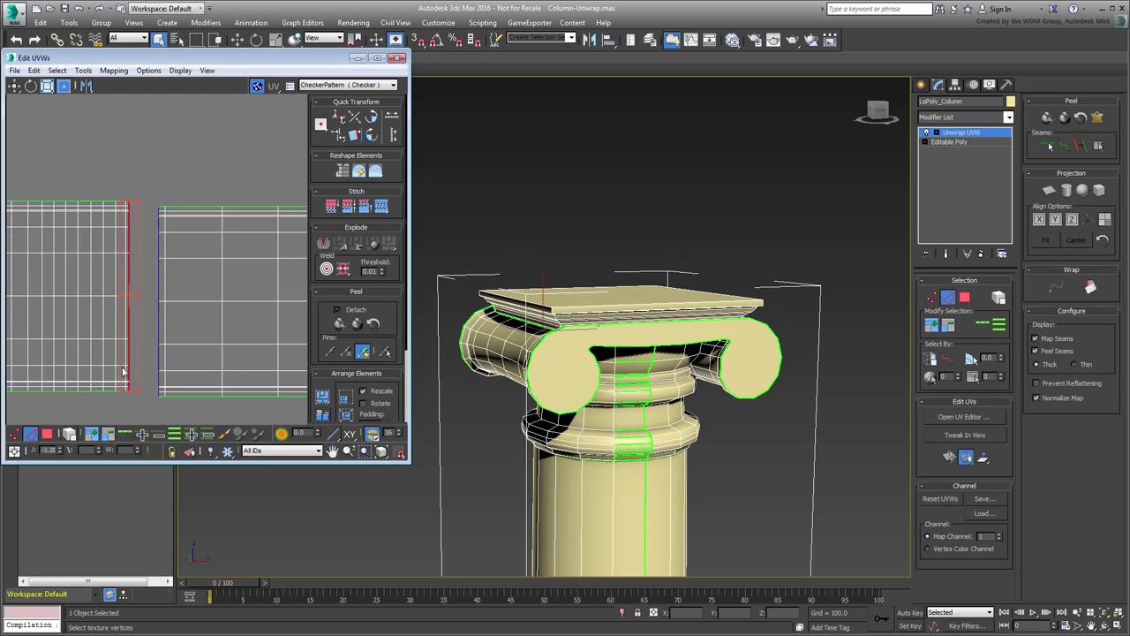
pyautogui.rightClick(131, 341)
pyautogui.click(106, 379)
pyautogui.scroll(-3, 141, 340)
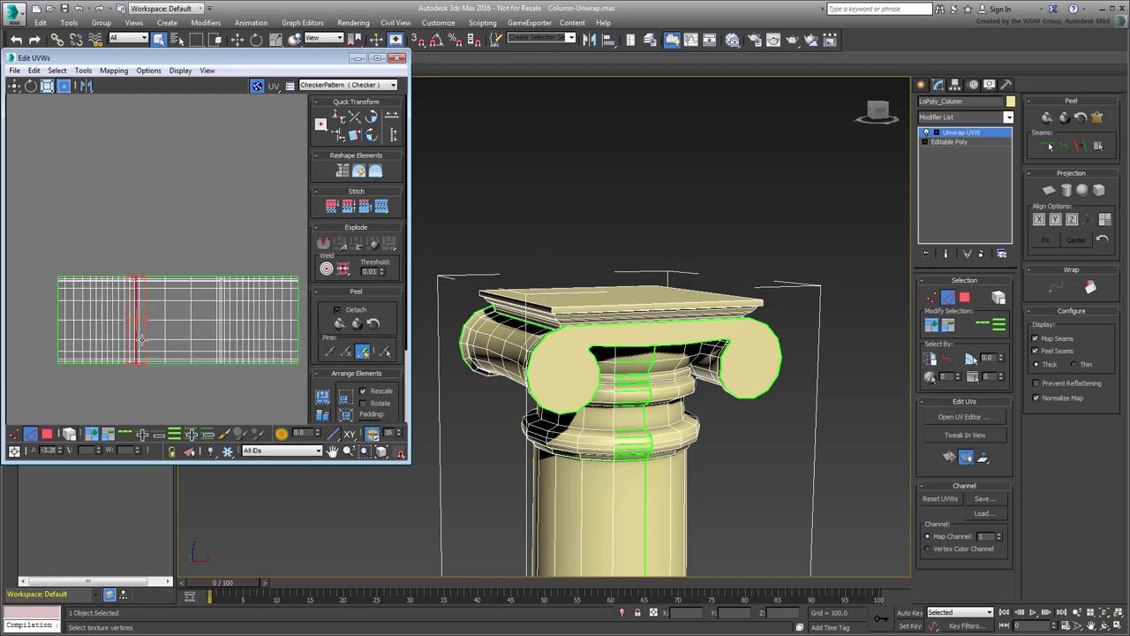
pyautogui.moveTo(175, 347); pyautogui.dragTo(129, 323, button='middle')
pyautogui.moveTo(217, 311); pyautogui.dragTo(178, 305, button='middle')
pyautogui.scroll(-1, 199, 233)
pyautogui.click(216, 272)
# - Mirror the volute's top UV shell horizontally so its matching edge faces the end of the joined strip
pyautogui.moveTo(214, 269); pyautogui.dragTo(166, 282, button='middle')
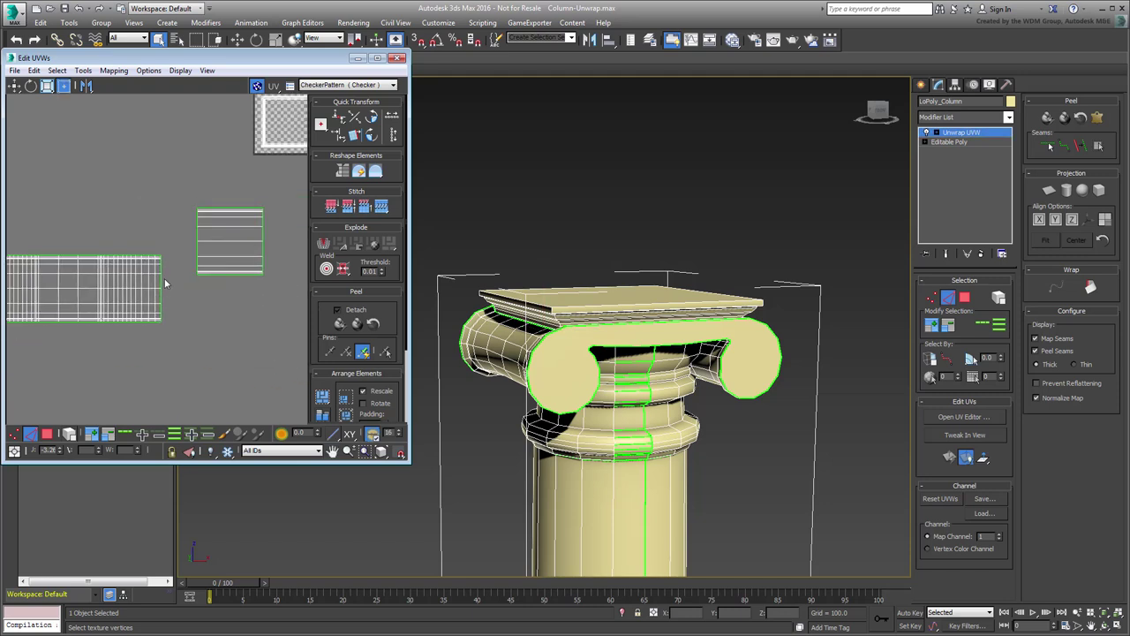
pyautogui.click(161, 279)
pyautogui.moveTo(275, 288); pyautogui.dragTo(271, 287)
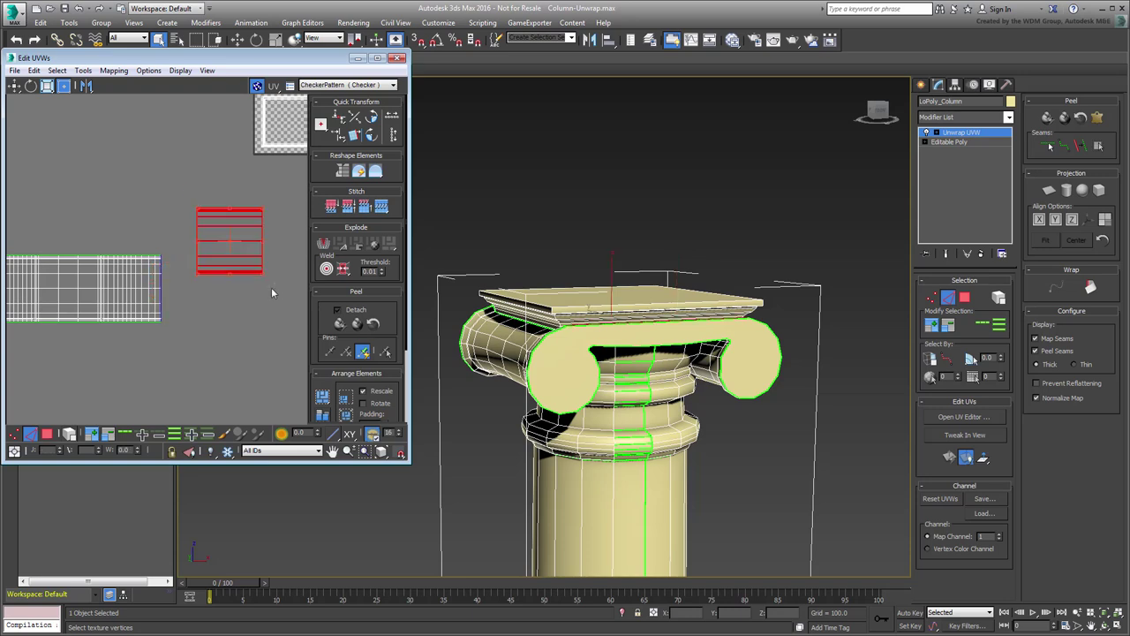
pyautogui.click(87, 85)
pyautogui.click(162, 287)
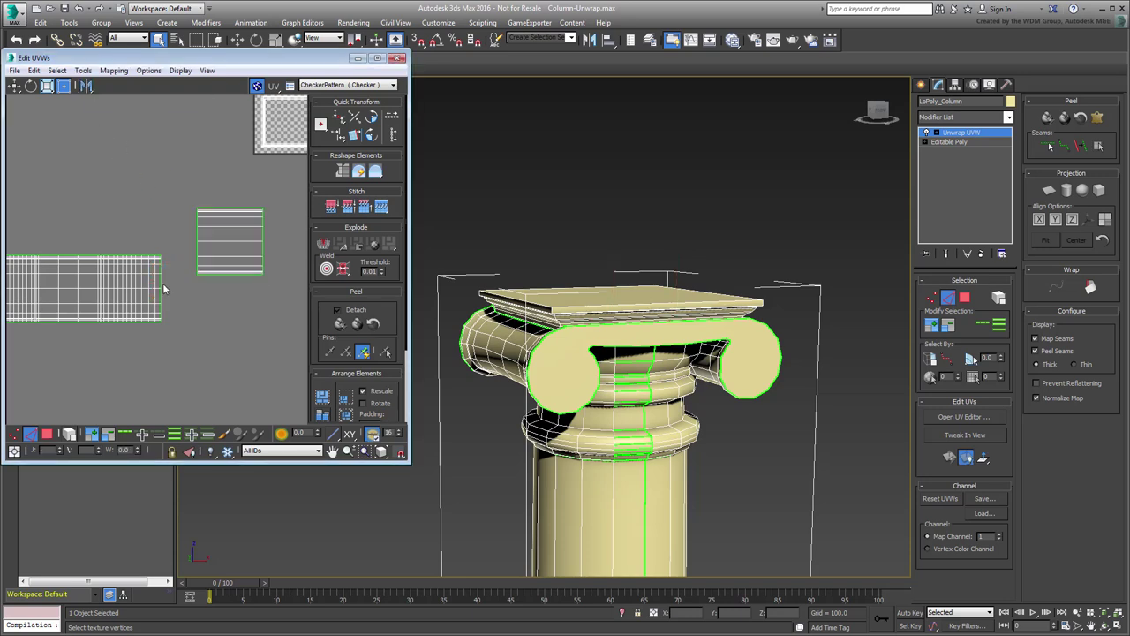
# - Move the volute's top UV shell beside the right end of the joined strip
pyautogui.click(161, 279)
pyautogui.moveTo(275, 298); pyautogui.dragTo(275, 298)
pyautogui.moveTo(246, 209); pyautogui.dragTo(222, 255)
pyautogui.scroll(3, 168, 301)
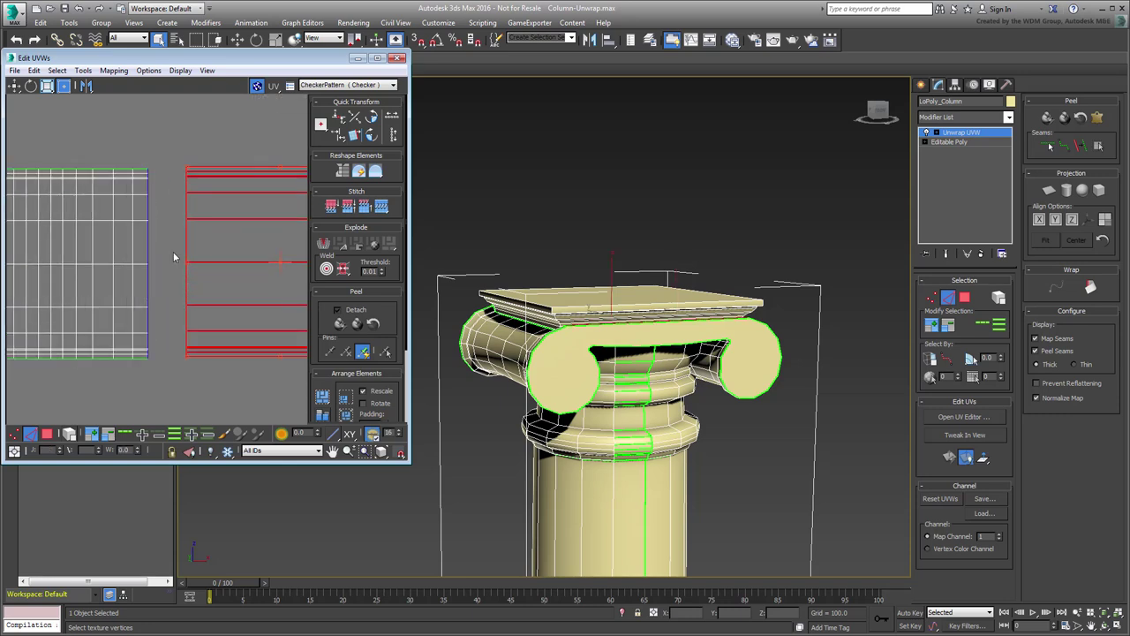
# - Select the joined strip's right border loop and stitch the volute's top shell onto it
pyautogui.click(163, 251)
pyautogui.click(148, 248)
pyautogui.click(149, 288)
pyautogui.click(130, 437)
pyautogui.rightClick(144, 275)
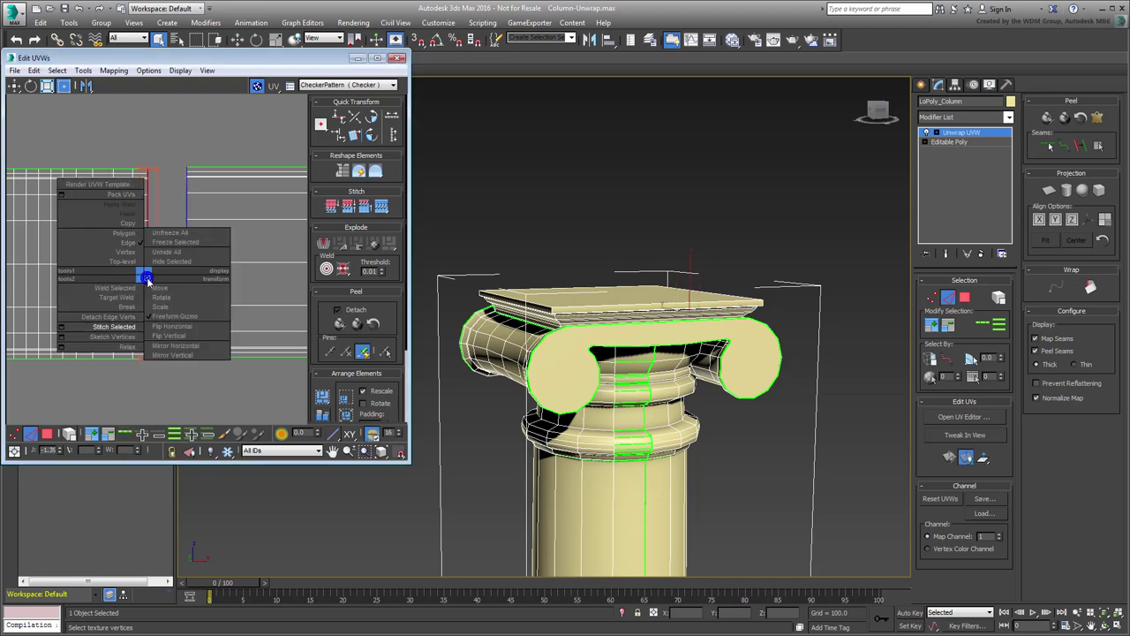
pyautogui.click(116, 328)
pyautogui.scroll(-5, 115, 328)
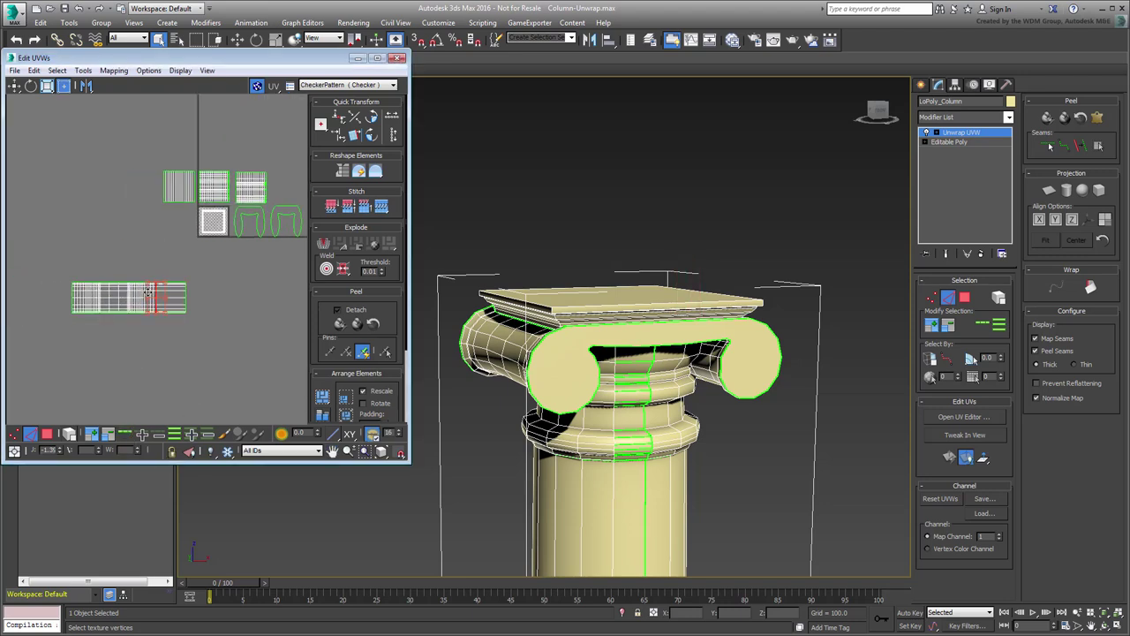
# - Move the complete volute strip up beside the other laid-out UV shells and clear the selection
pyautogui.moveTo(75, 317); pyautogui.dragTo(53, 335)
pyautogui.moveTo(91, 303); pyautogui.dragTo(73, 229)
pyautogui.moveTo(205, 294); pyautogui.dragTo(159, 357, button='middle')
pyautogui.click(159, 359)
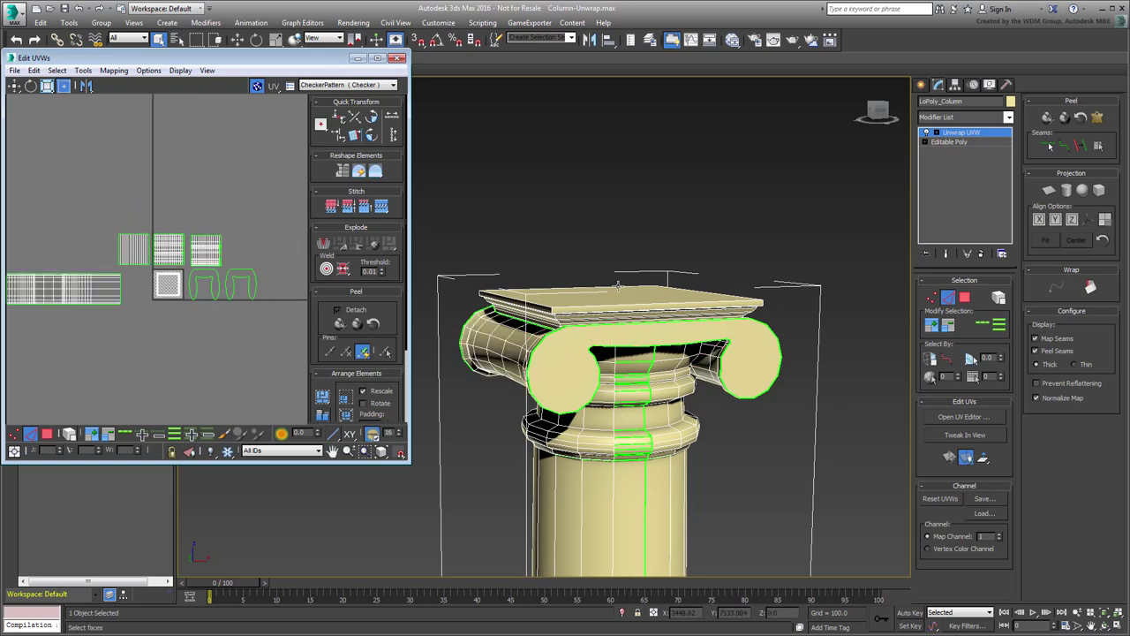
# - Apply a Z-aligned planar projection to the capital's flat top face and move its shell to an empty spot
pyautogui.click(964, 296)
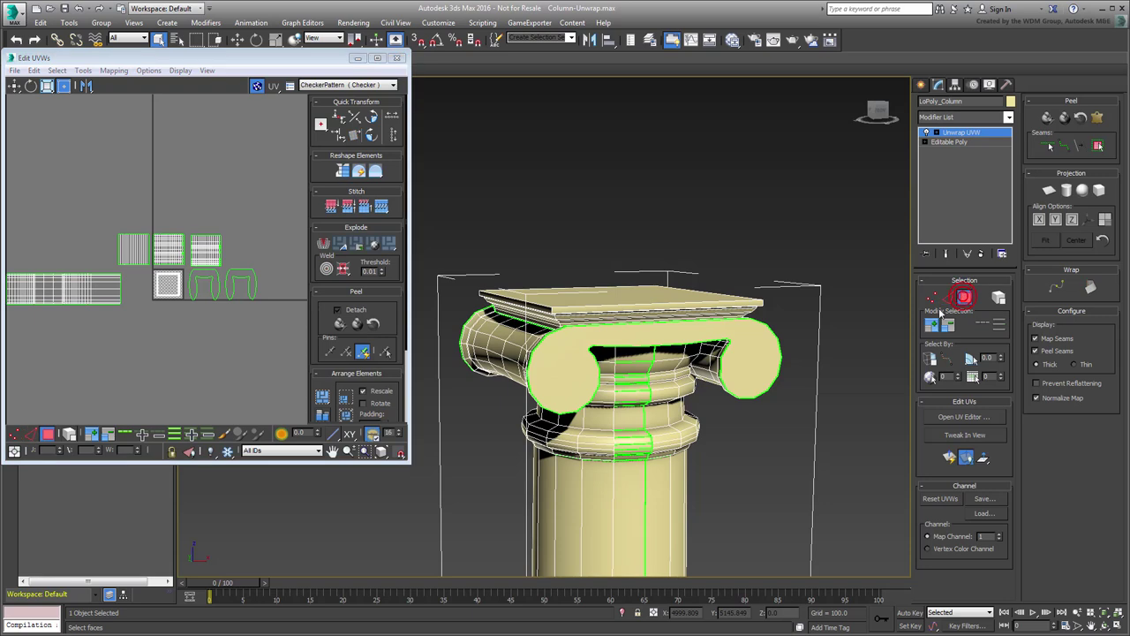
pyautogui.click(604, 301)
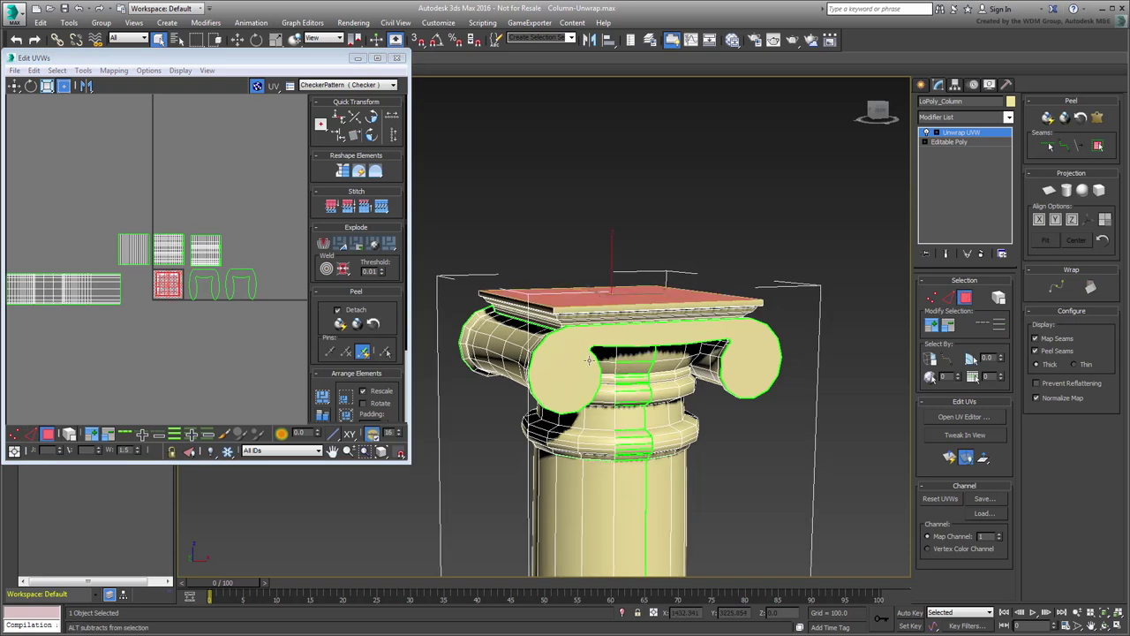
pyautogui.keyDown('alt'); pyautogui.moveTo(604, 301); pyautogui.dragTo(597, 359, button='middle'); pyautogui.keyUp('alt')
pyautogui.click(1050, 193)
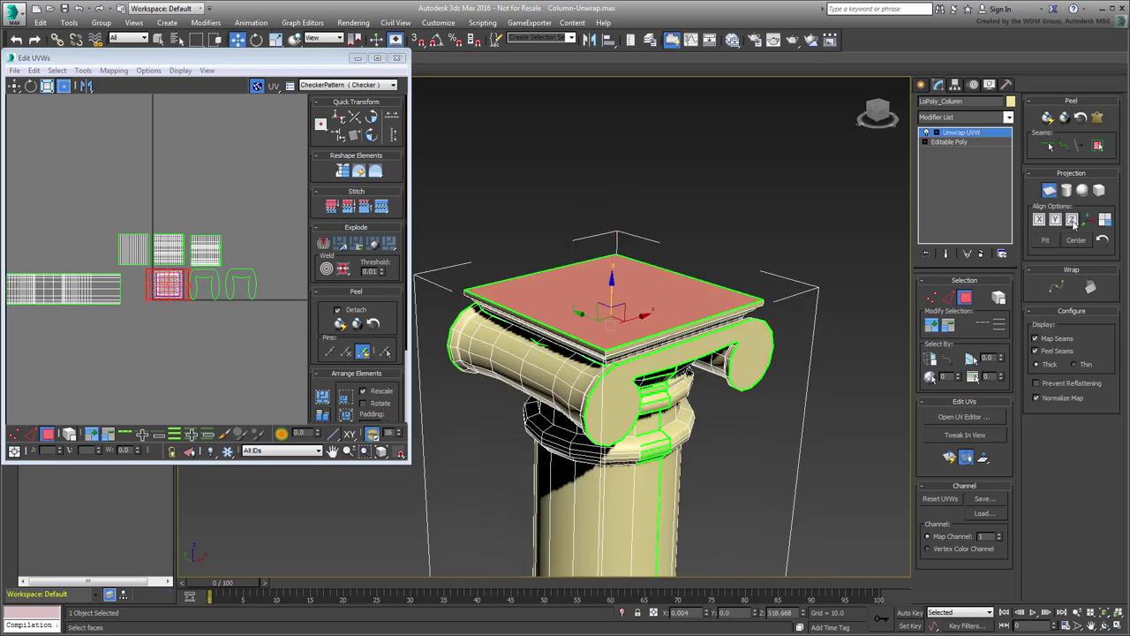
pyautogui.click(1070, 220)
pyautogui.click(1049, 191)
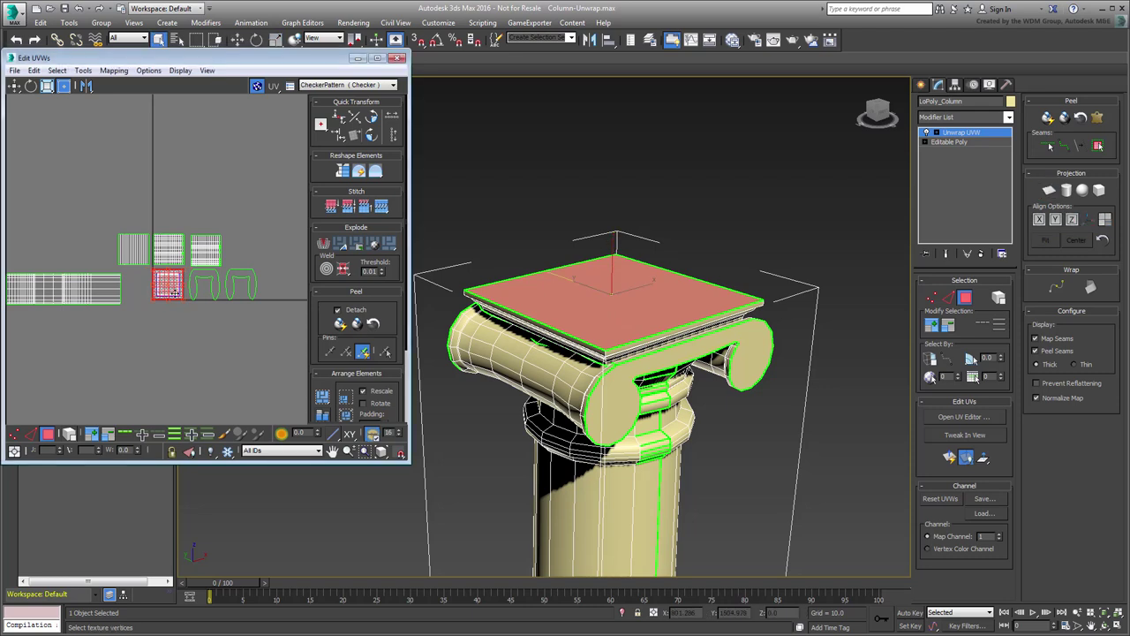
pyautogui.moveTo(174, 289); pyautogui.dragTo(252, 214)
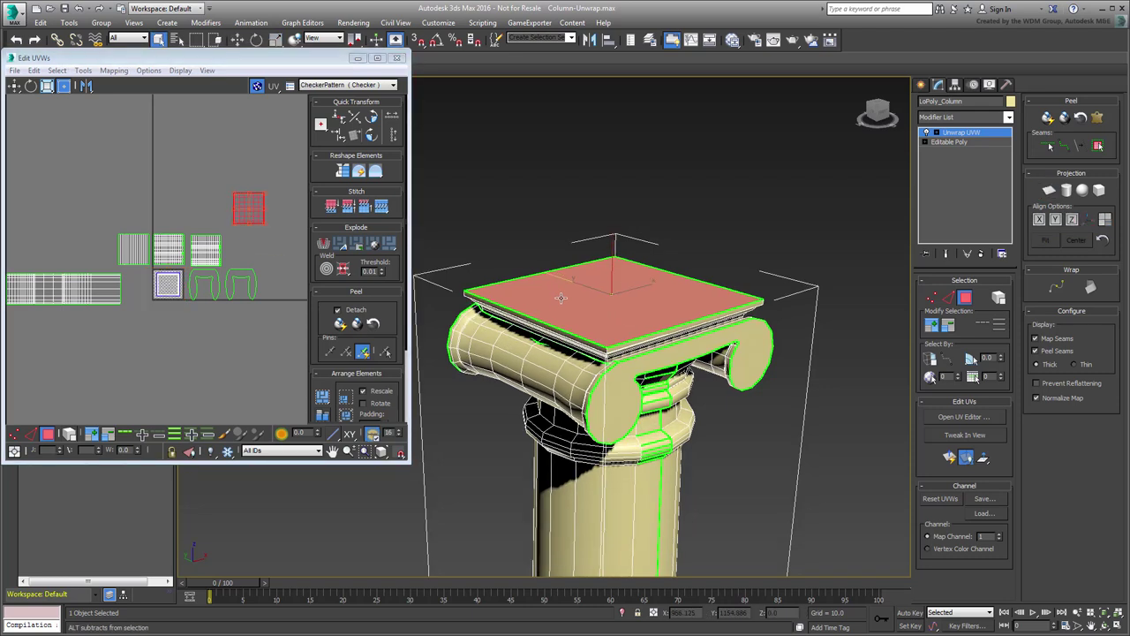
# - Apply a Z-aligned planar projection to the flat underside of the capital's top slab and move its shell to an empty spot
pyautogui.keyDown('alt'); pyautogui.moveTo(561, 289); pyautogui.dragTo(545, 268, button='middle'); pyautogui.keyUp('alt')
pyautogui.scroll(5, 545, 254)
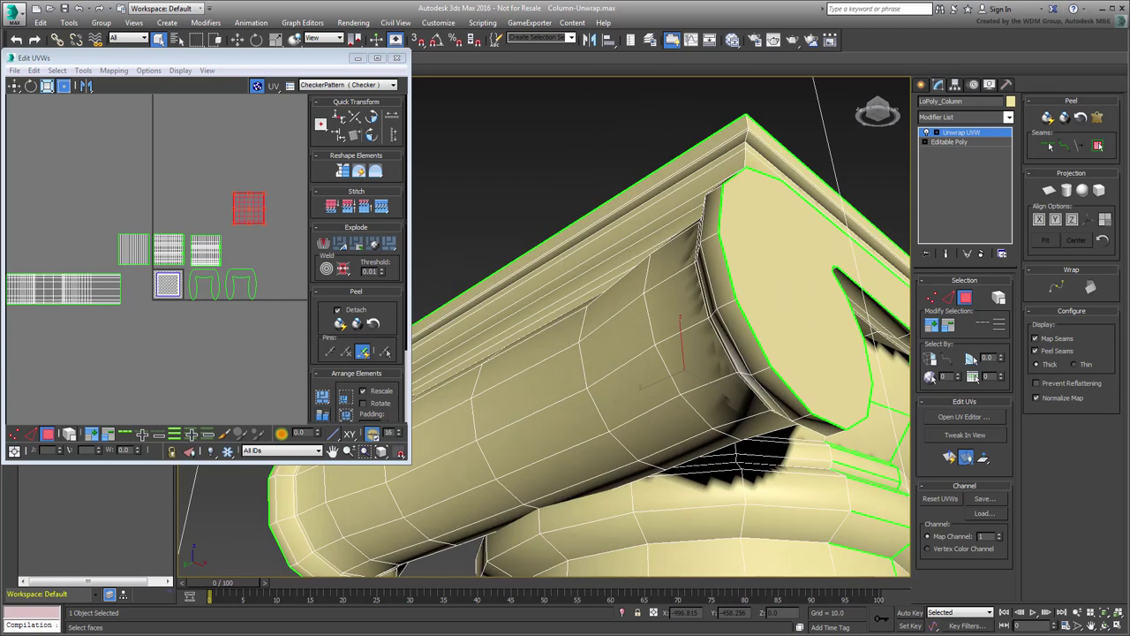
pyautogui.moveTo(568, 229)
pyautogui.keyDown('alt'); pyautogui.mouseDown(button='middle')
pyautogui.moveTo(800, 326)
pyautogui.moveTo(712, 307)
pyautogui.moveTo(704, 345)
pyautogui.moveTo(659, 298)
pyautogui.mouseUp(button='middle'); pyautogui.keyUp('alt')
pyautogui.click(774, 309)
pyautogui.press('F3')
pyautogui.press('F3')
pyautogui.click(1049, 190)
pyautogui.click(1071, 220)
pyautogui.click(1049, 191)
pyautogui.moveTo(175, 283); pyautogui.dragTo(282, 178)
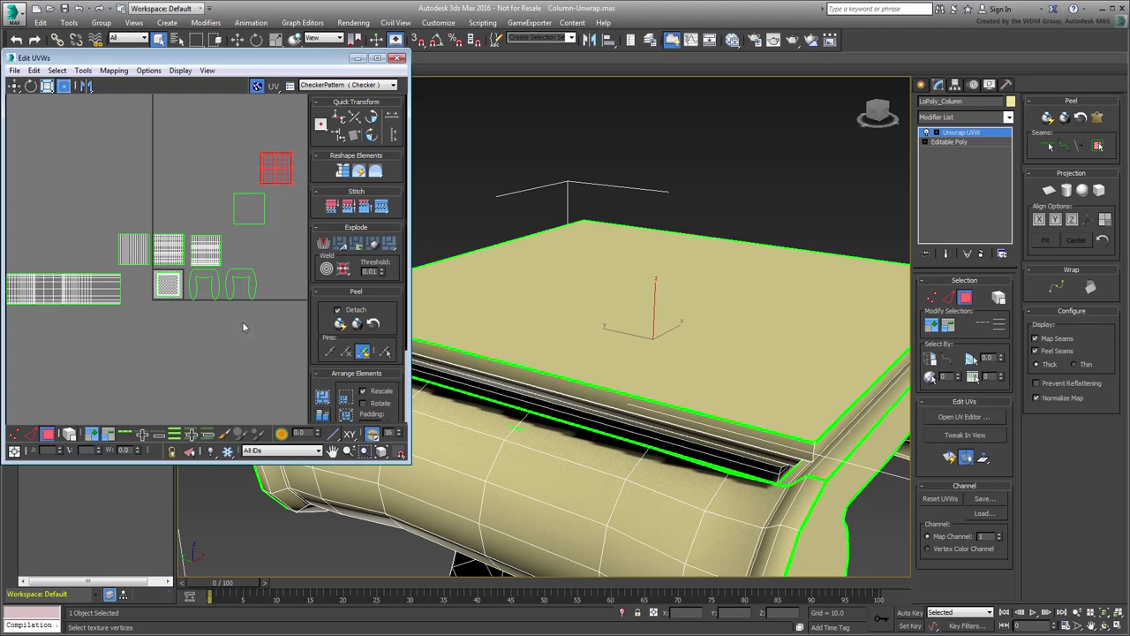
# - Select the front moulding faces of the capital's slab in the UV layout and apply a Y-aligned planar projection
pyautogui.scroll(5, 170, 289)
pyautogui.moveTo(174, 315); pyautogui.dragTo(137, 314, button='middle')
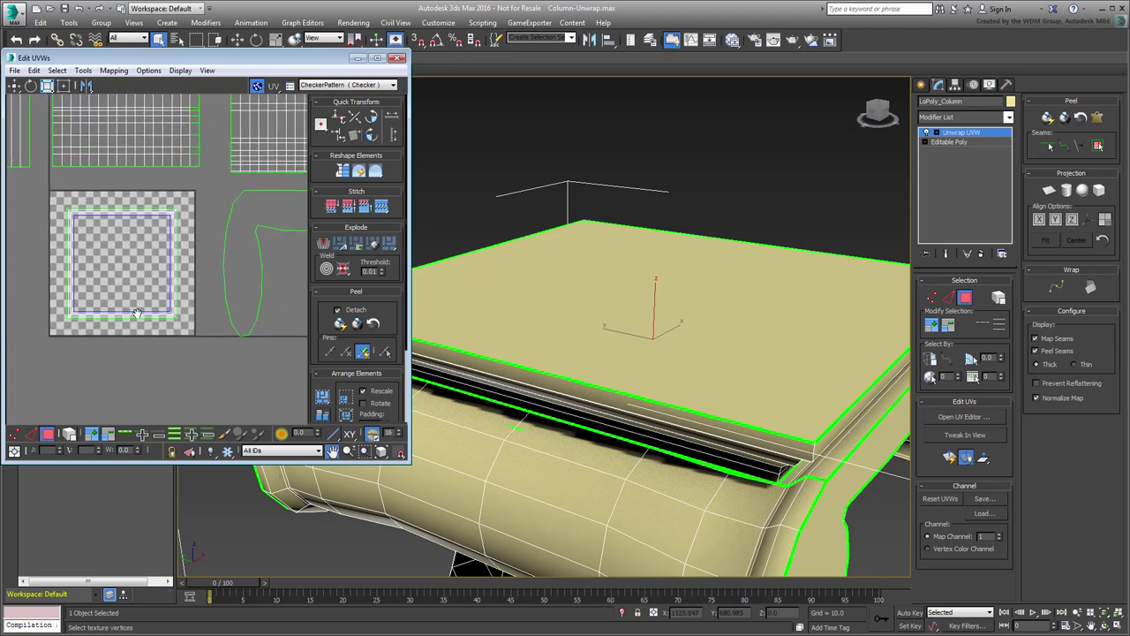
pyautogui.moveTo(667, 348); pyautogui.dragTo(592, 309, button='middle')
pyautogui.scroll(-5, 652, 335)
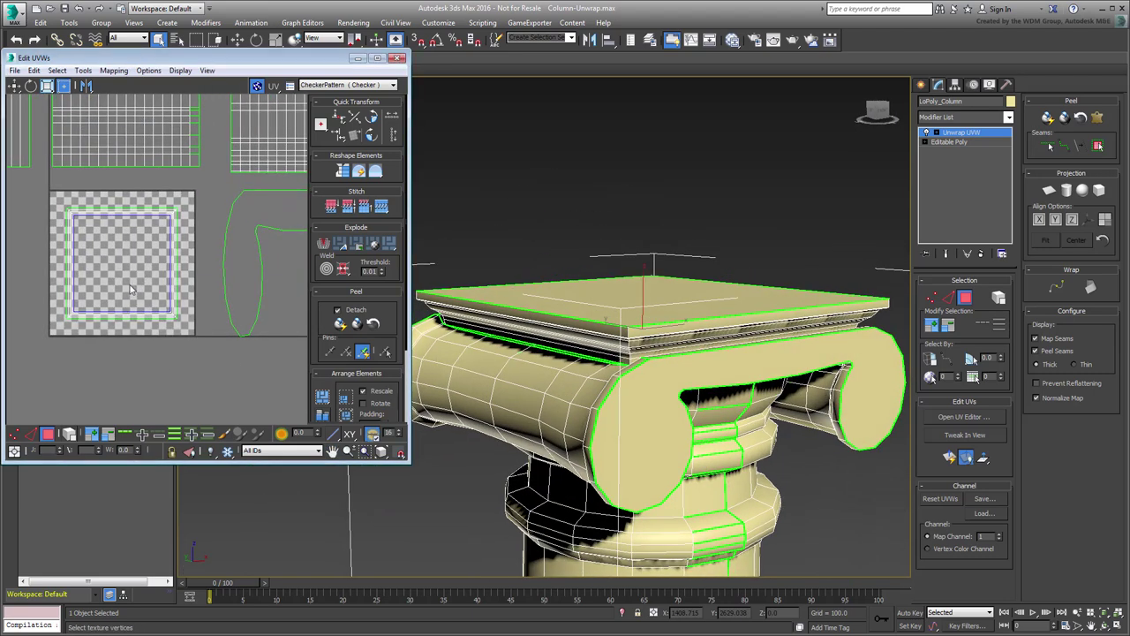
pyautogui.moveTo(129, 286); pyautogui.dragTo(103, 358)
pyautogui.keyDown('alt'); pyautogui.moveTo(777, 341); pyautogui.dragTo(729, 340, button='middle'); pyautogui.keyUp('alt')
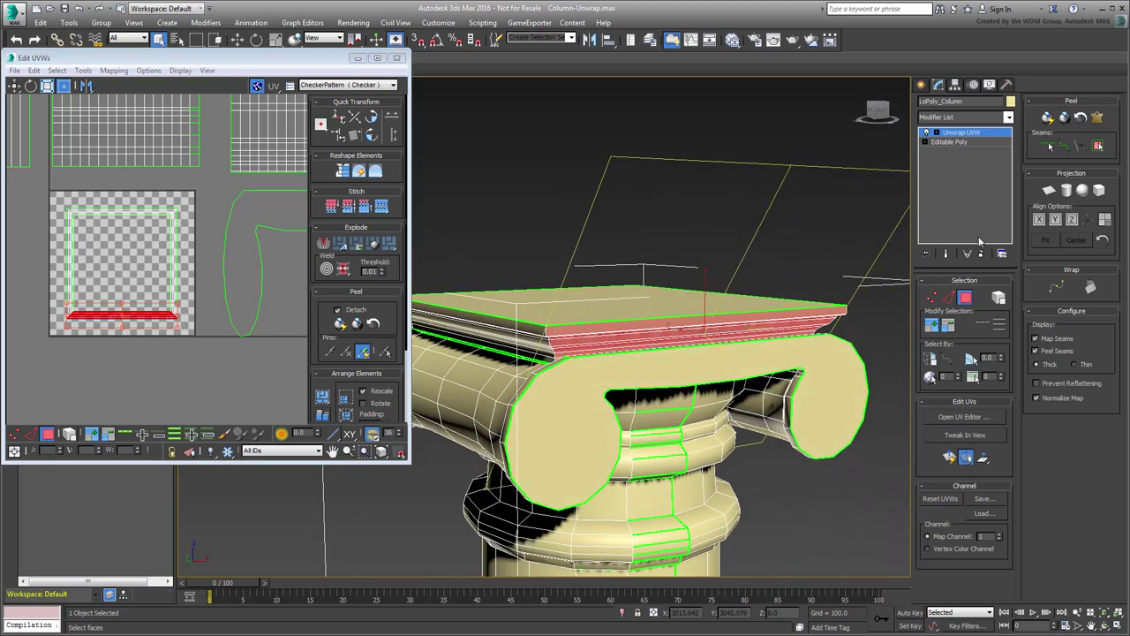
pyautogui.click(1048, 191)
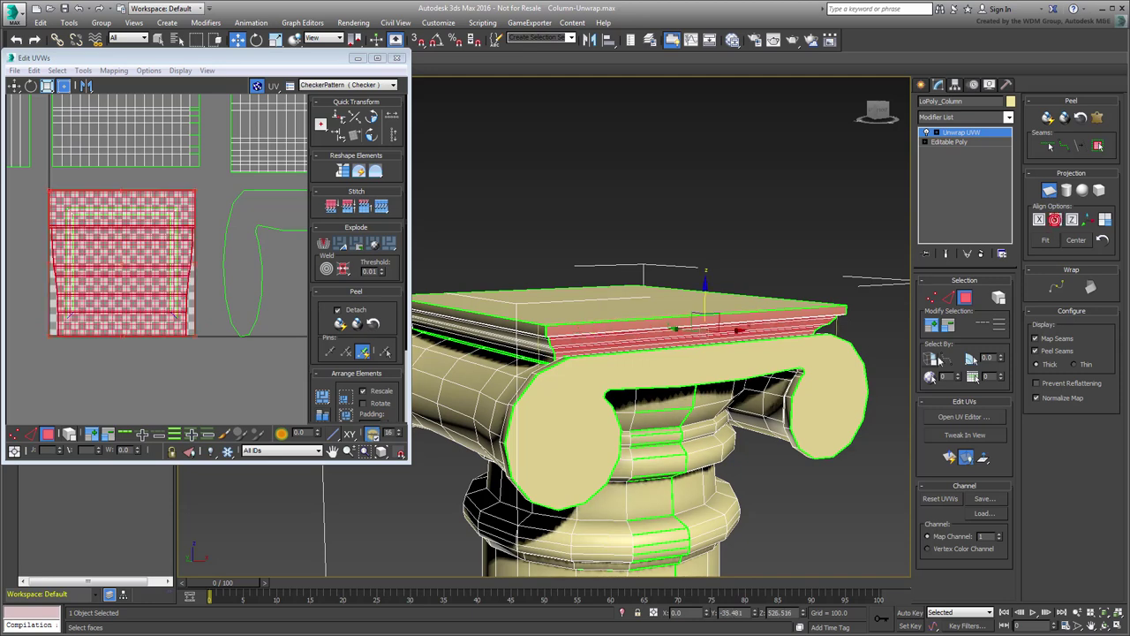
# - Tilt the planar projection to follow the slope of the front moulding, and finish the projection
pyautogui.keyDown('alt'); pyautogui.moveTo(648, 402); pyautogui.dragTo(676, 369, button='middle'); pyautogui.keyUp('alt')
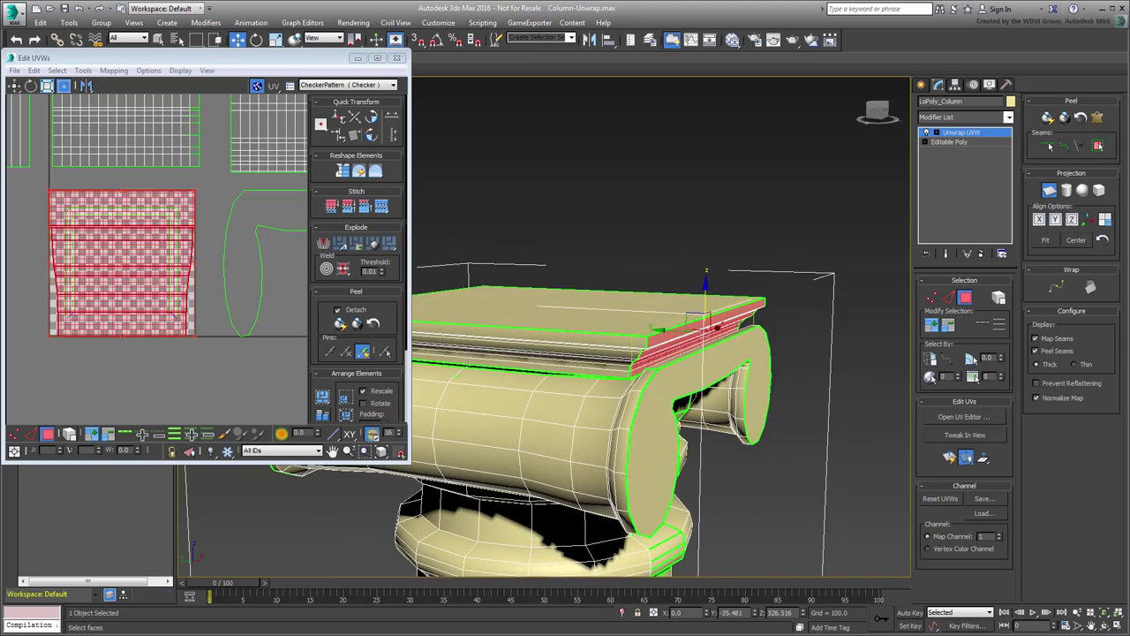
pyautogui.scroll(4, 733, 253)
pyautogui.rightClick(688, 348)
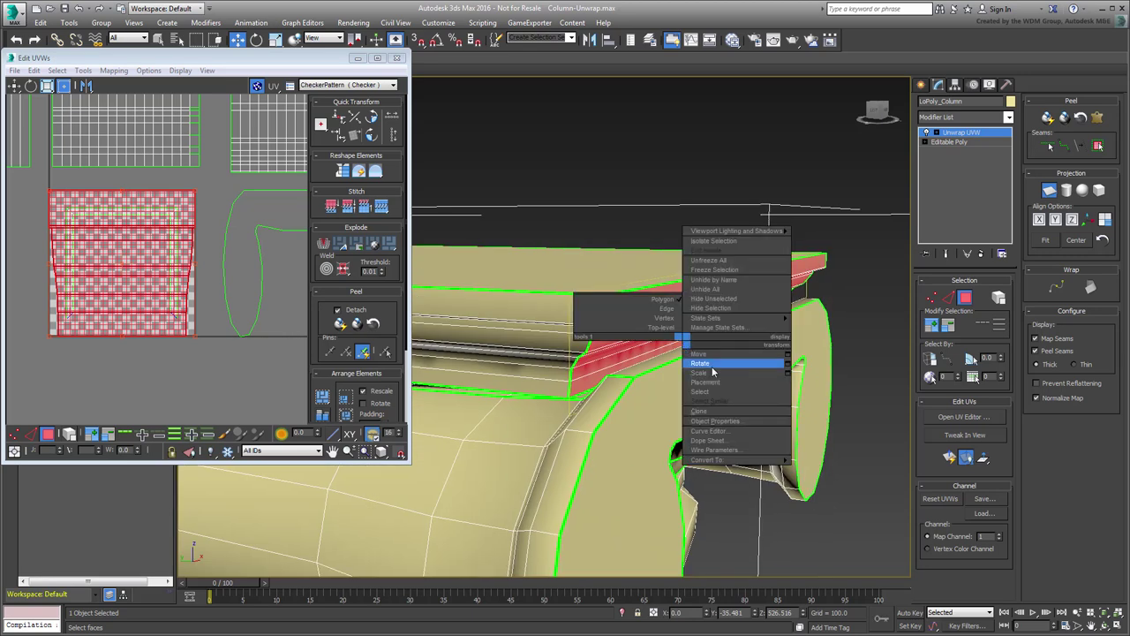
pyautogui.click(702, 363)
pyautogui.moveTo(757, 267); pyautogui.dragTo(784, 308)
pyautogui.hotkey('ctrl', 'z')
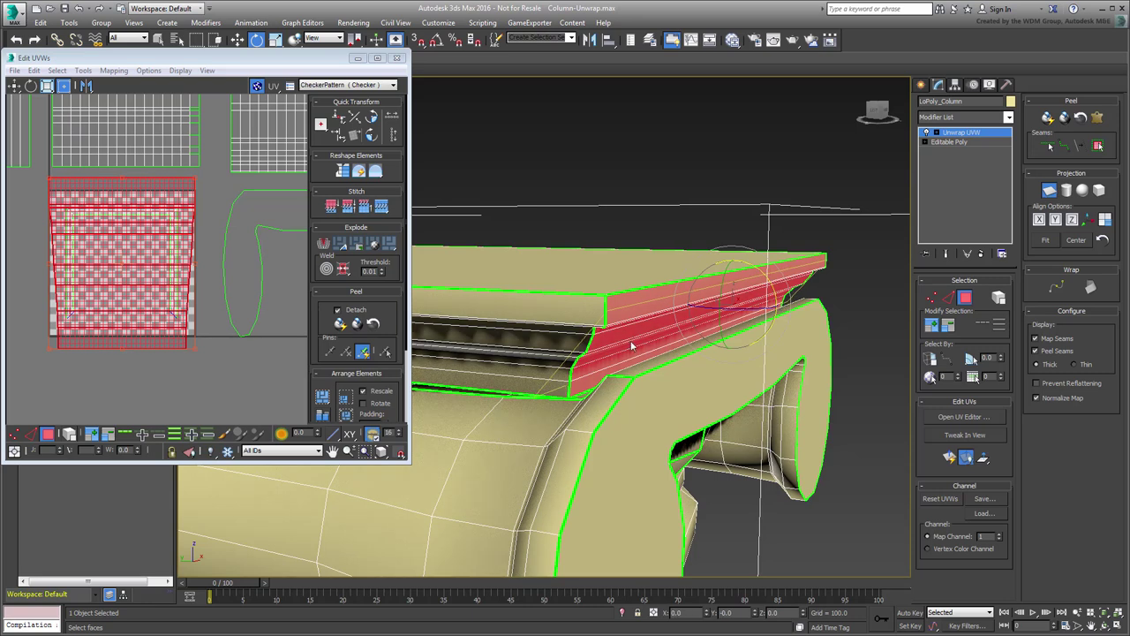
pyautogui.keyDown('alt'); pyautogui.moveTo(645, 315); pyautogui.dragTo(651, 291, button='middle'); pyautogui.keyUp('alt')
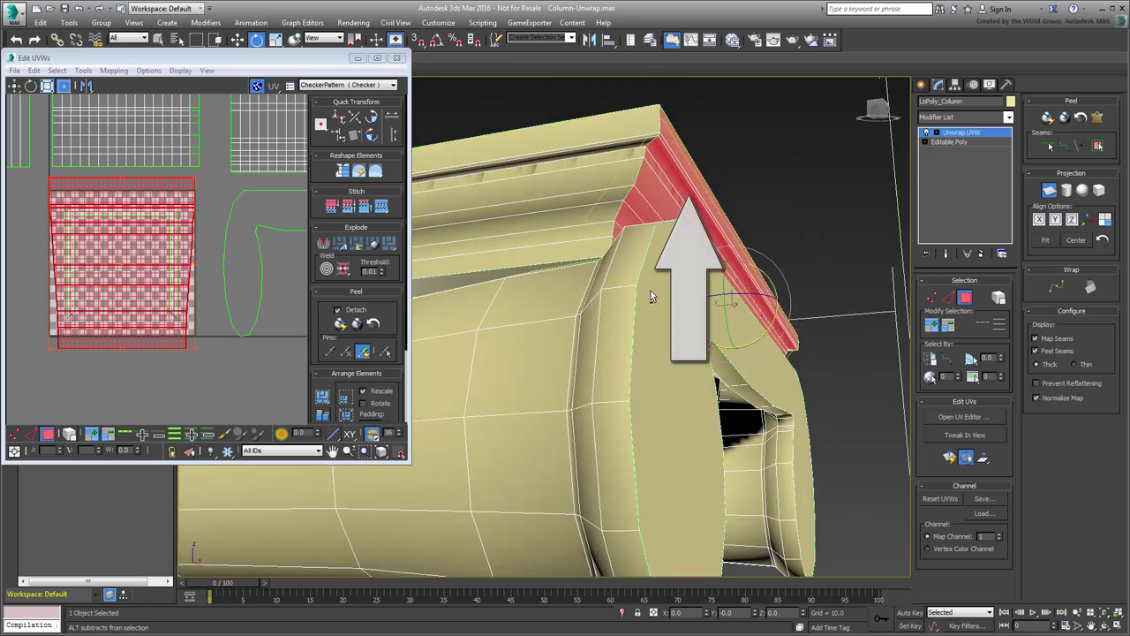
pyautogui.moveTo(647, 296)
pyautogui.keyDown('alt'); pyautogui.mouseDown(button='middle')
pyautogui.moveTo(654, 275)
pyautogui.moveTo(650, 304)
pyautogui.mouseUp(button='middle'); pyautogui.keyUp('alt')
pyautogui.click(1049, 193)
# - Move the front moulding's UV shell to the empty area beside the two square slab shells
pyautogui.scroll(-6, 102, 354)
pyautogui.press('1')
pyautogui.moveTo(223, 289); pyautogui.dragTo(228, 262)
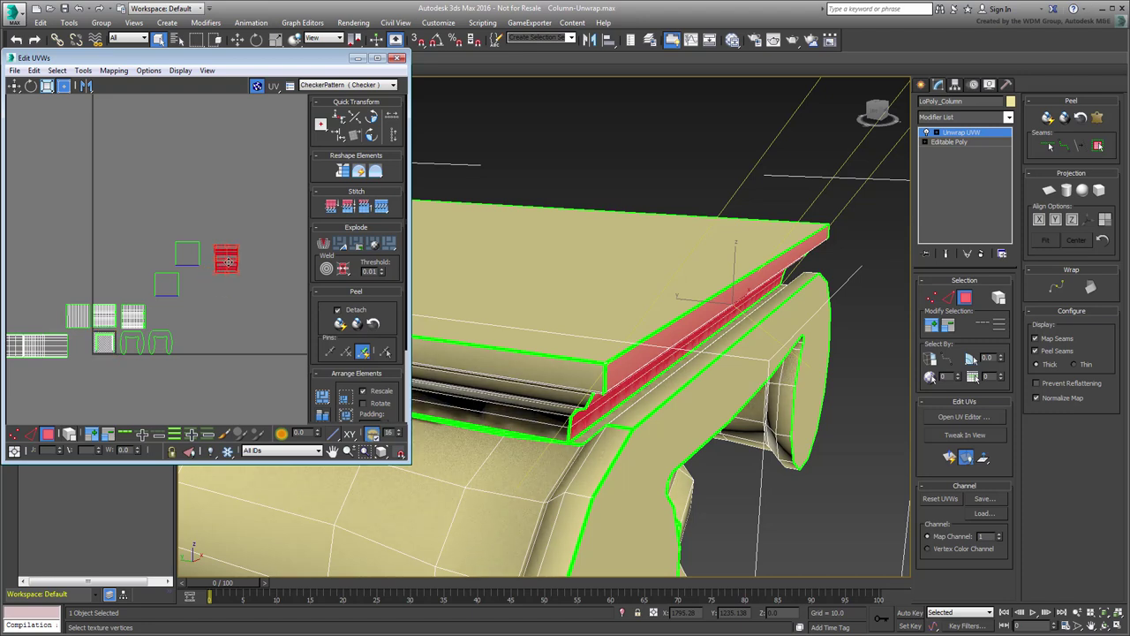
# - Select the moulding faces on the slab's opposite, back side and apply a planar projection to them
pyautogui.scroll(5, 98, 353)
pyautogui.click(104, 340)
pyautogui.scroll(-3, 714, 312)
pyautogui.moveTo(595, 319); pyautogui.dragTo(814, 334, button='middle')
pyautogui.click(1048, 190)
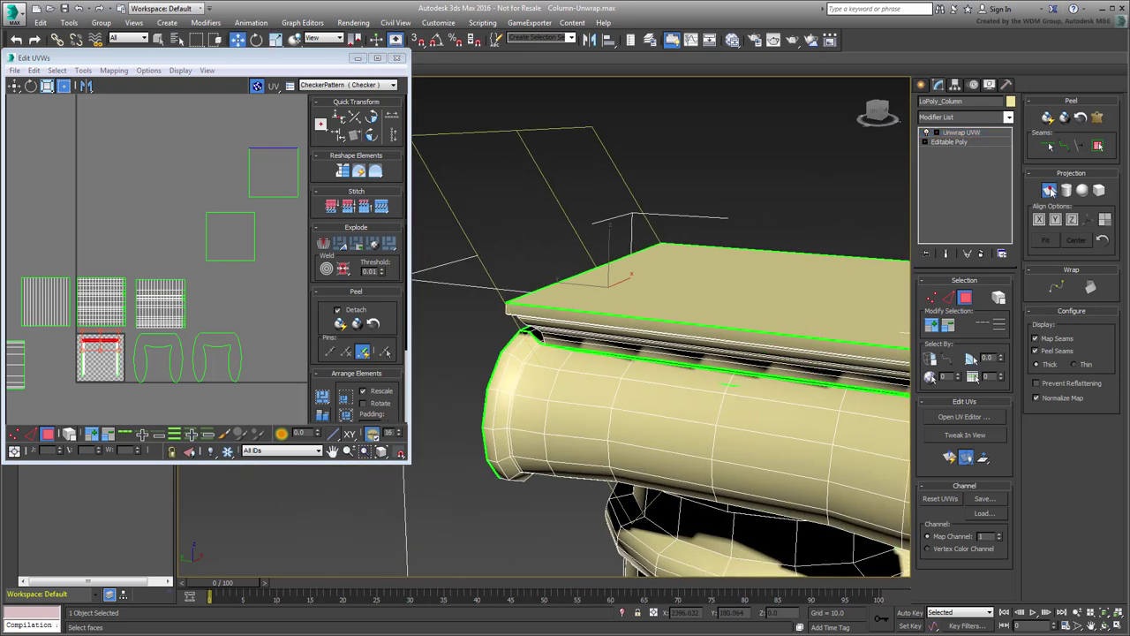
# - Tilt the back moulding's projection about 39° around X to match its slope and move the shell out beside the front moulding's shell
pyautogui.rightClick(572, 313)
pyautogui.click(589, 337)
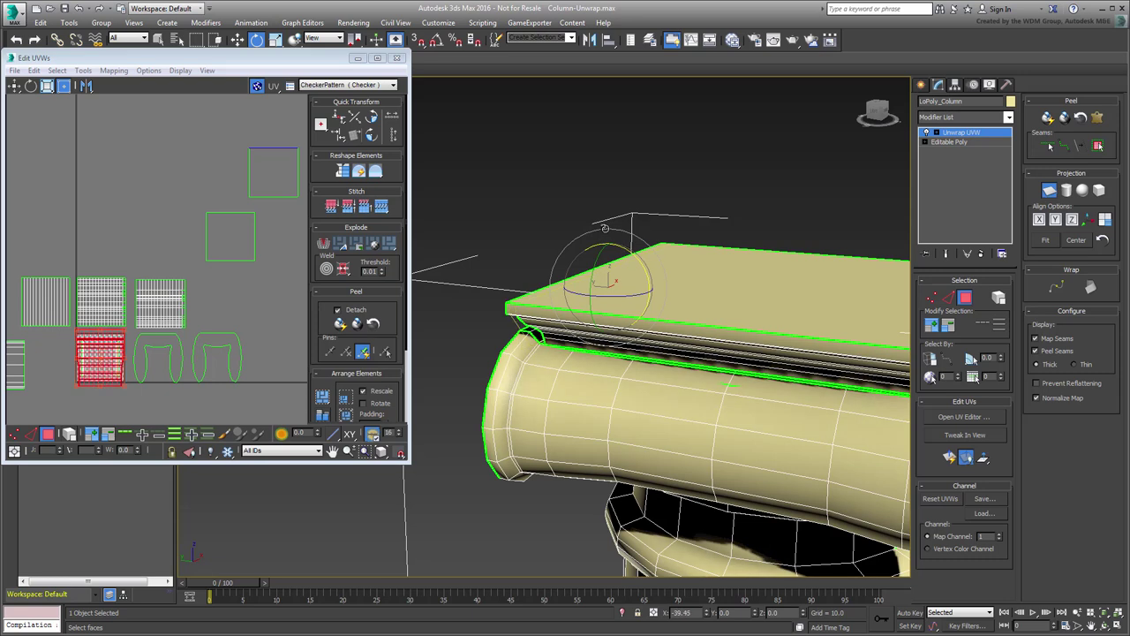
pyautogui.click(1049, 189)
pyautogui.moveTo(227, 337); pyautogui.dragTo(172, 358, button='middle')
pyautogui.scroll(-1, 172, 358)
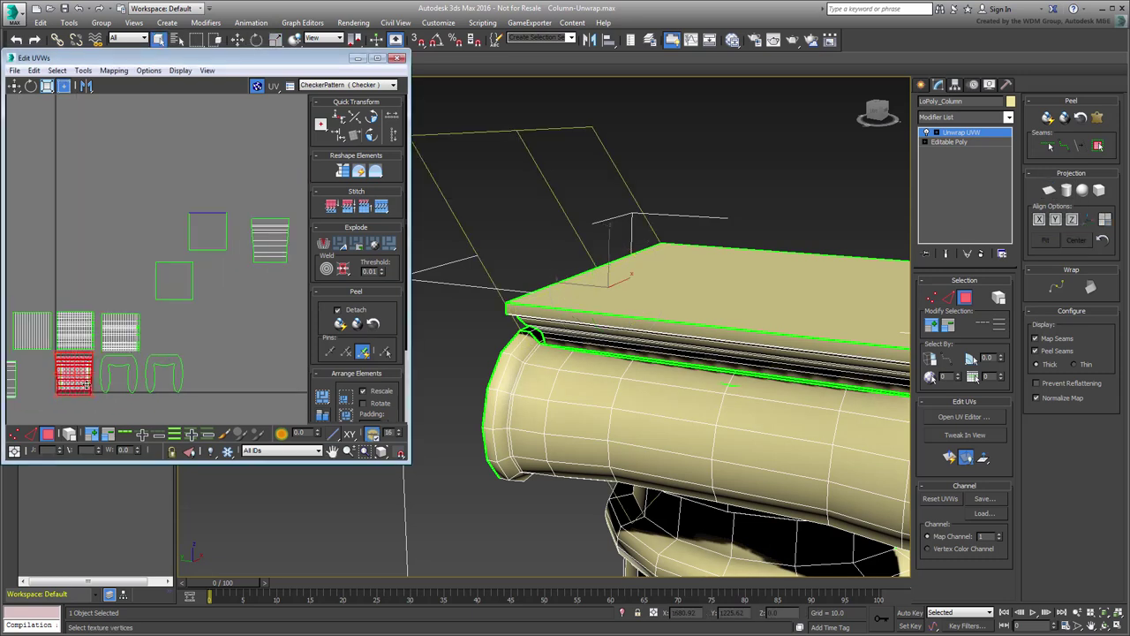
pyautogui.moveTo(84, 387); pyautogui.dragTo(321, 256)
# - Select the moulding faces in the left band of the remaining slab shell and apply a planar projection
pyautogui.scroll(2, 54, 381)
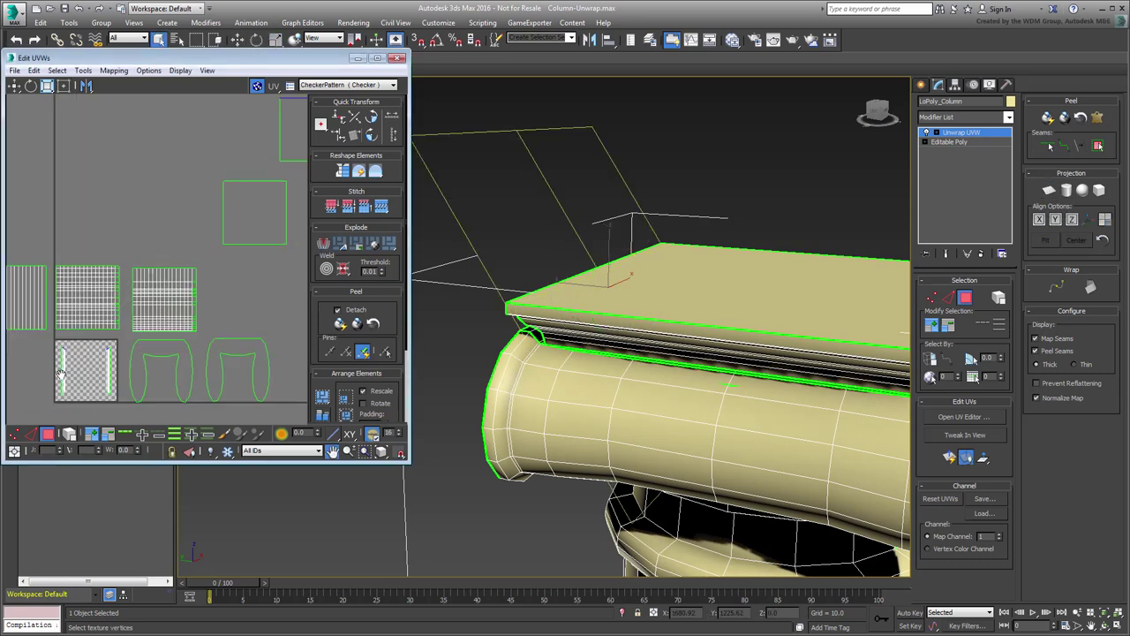
pyautogui.click(63, 371)
pyautogui.press('z')
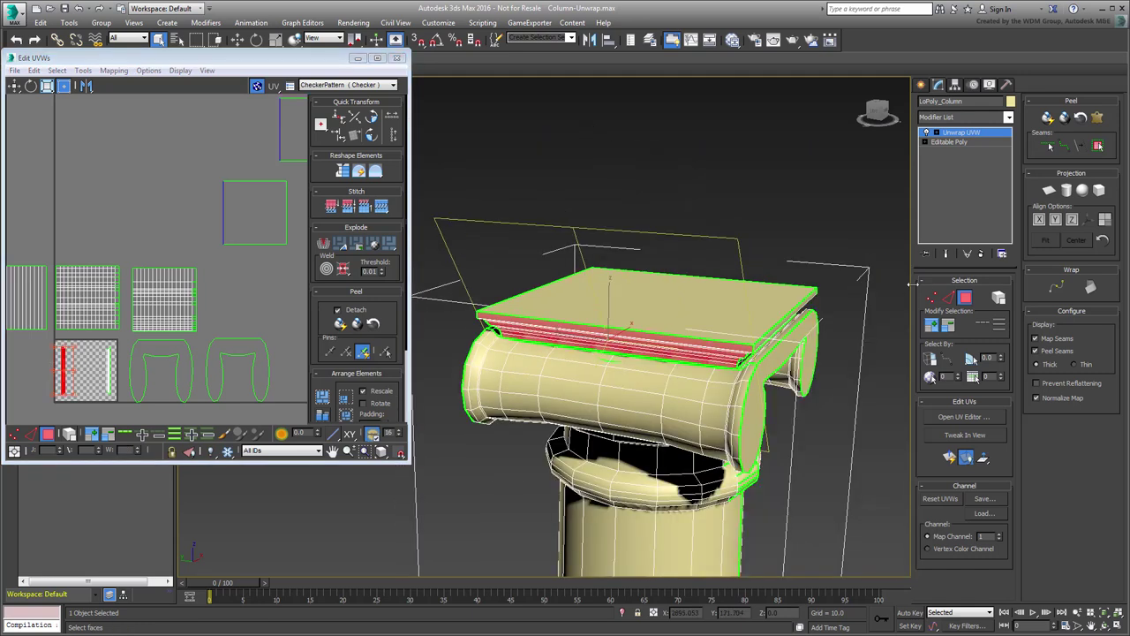
pyautogui.click(1049, 191)
pyautogui.keyDown('alt'); pyautogui.moveTo(716, 405); pyautogui.dragTo(669, 396, button='middle'); pyautogui.keyUp('alt')
# - Tilt the left moulding's projection to match its slope and move its shell beside the other moulding shells
pyautogui.rightClick(641, 353)
pyautogui.click(671, 377)
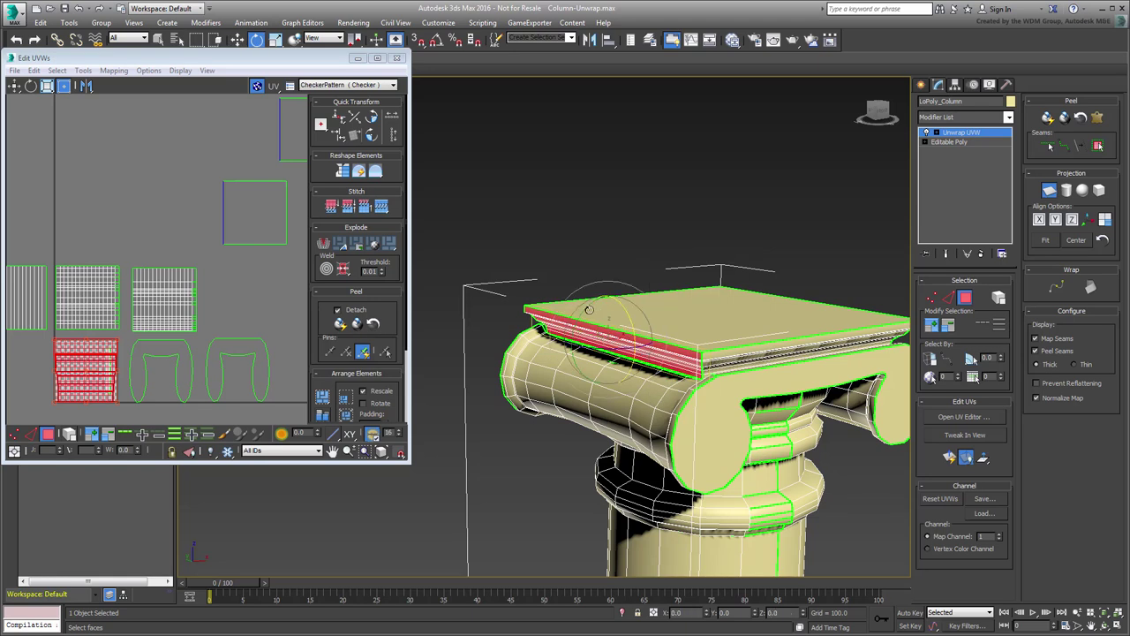
pyautogui.moveTo(582, 325); pyautogui.dragTo(583, 389)
pyautogui.click(1049, 192)
pyautogui.scroll(-3, 79, 358)
pyautogui.moveTo(82, 364); pyautogui.dragTo(230, 304)
# - Select the last moulding side's faces, still on the checker tile, and apply an X-aligned planar projection
pyautogui.click(82, 360)
pyautogui.scroll(2, 80, 360)
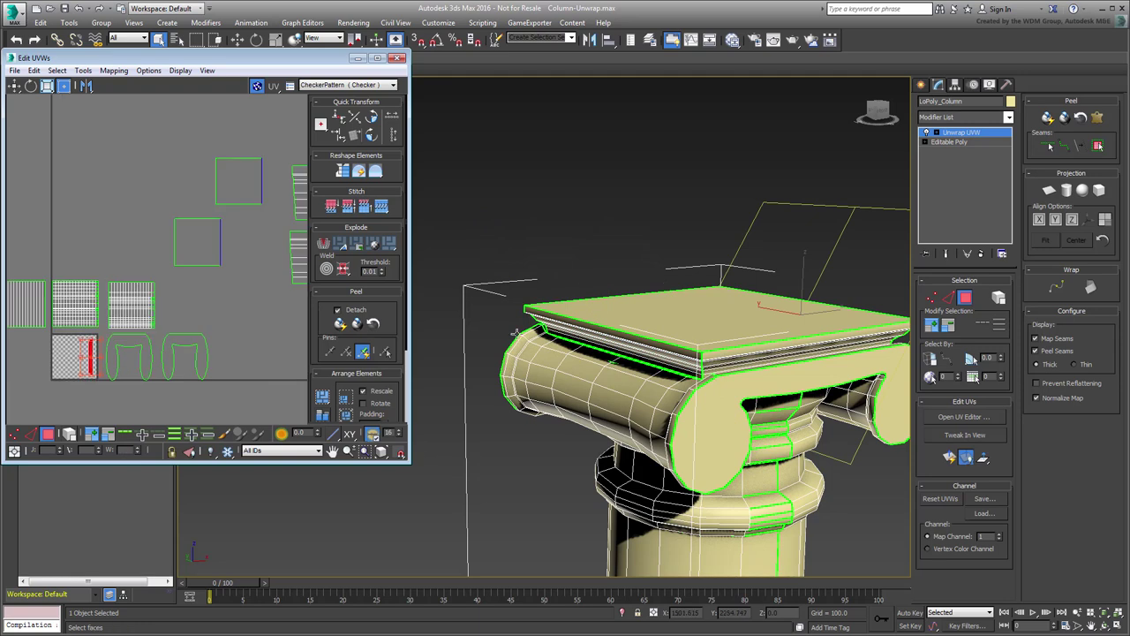
pyautogui.click(1049, 190)
pyautogui.click(1038, 220)
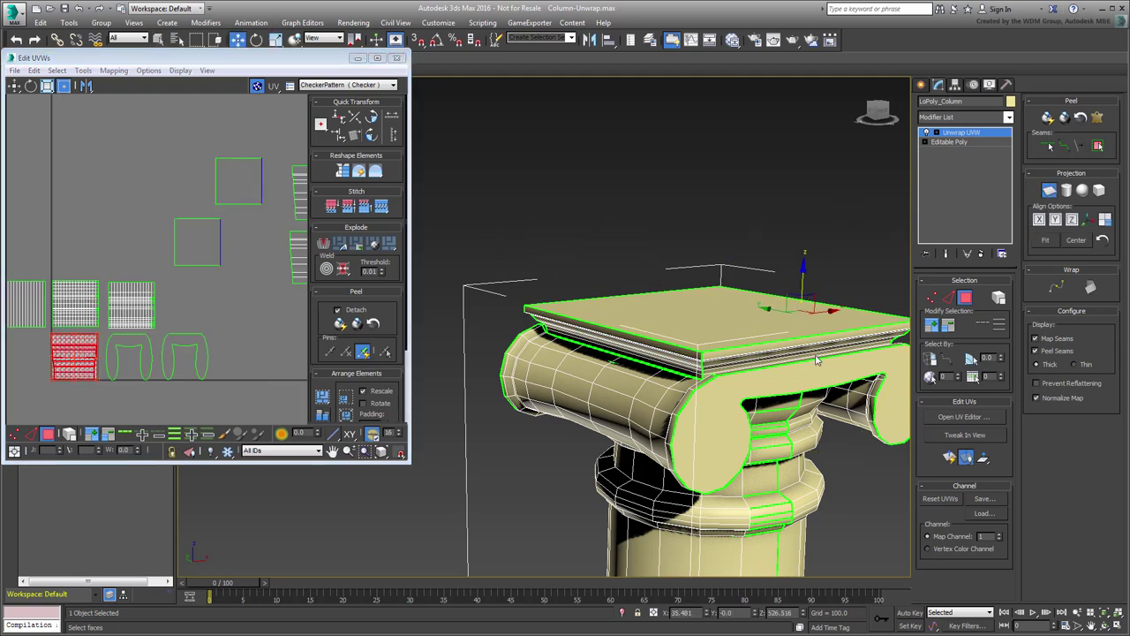
# - Tilt the last moulding side's planar projection to follow its slope, and finish the projection
pyautogui.moveTo(749, 371)
pyautogui.mouseDown(button='middle')
pyautogui.moveTo(580, 376)
pyautogui.moveTo(697, 358)
pyautogui.moveTo(742, 366)
pyautogui.mouseUp(button='middle')
pyautogui.rightClick(739, 353)
pyautogui.click(756, 379)
pyautogui.moveTo(869, 307); pyautogui.dragTo(894, 344)
pyautogui.click(1050, 190)
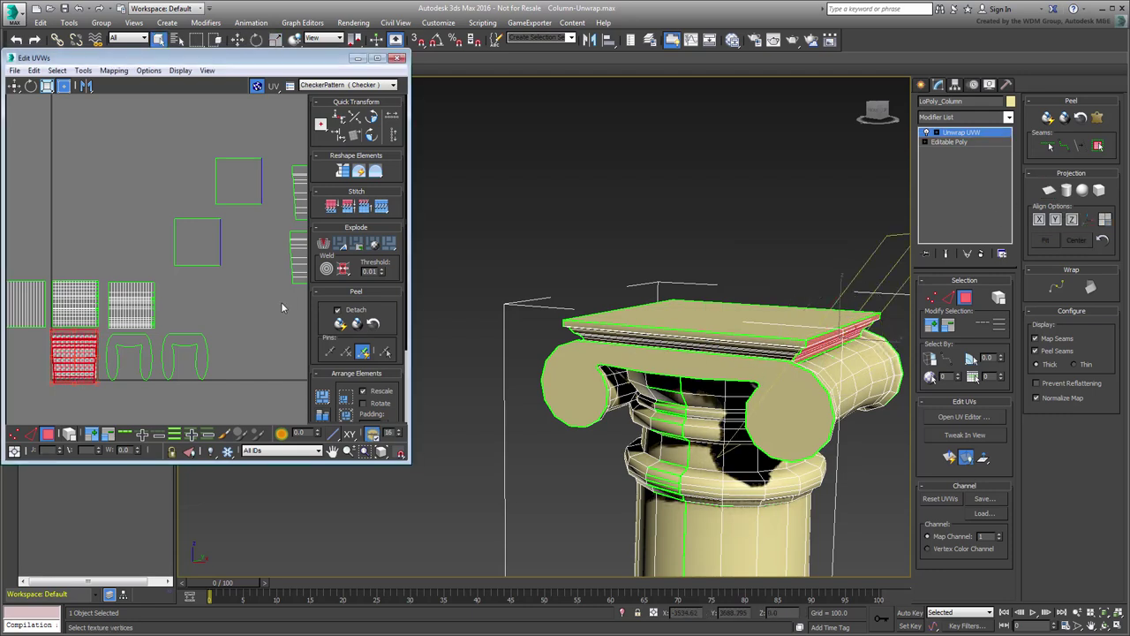
# - Move the last moulding shell into the group with the other three moulding shells and clear the selection
pyautogui.scroll(-1, 215, 299)
pyautogui.moveTo(214, 299); pyautogui.dragTo(154, 321, button='middle')
pyautogui.scroll(-1, 155, 322)
pyautogui.moveTo(77, 367); pyautogui.dragTo(250, 313)
pyautogui.moveTo(98, 351); pyautogui.dragTo(187, 333, button='middle')
pyautogui.scroll(-2, 148, 340)
pyautogui.click(211, 359)
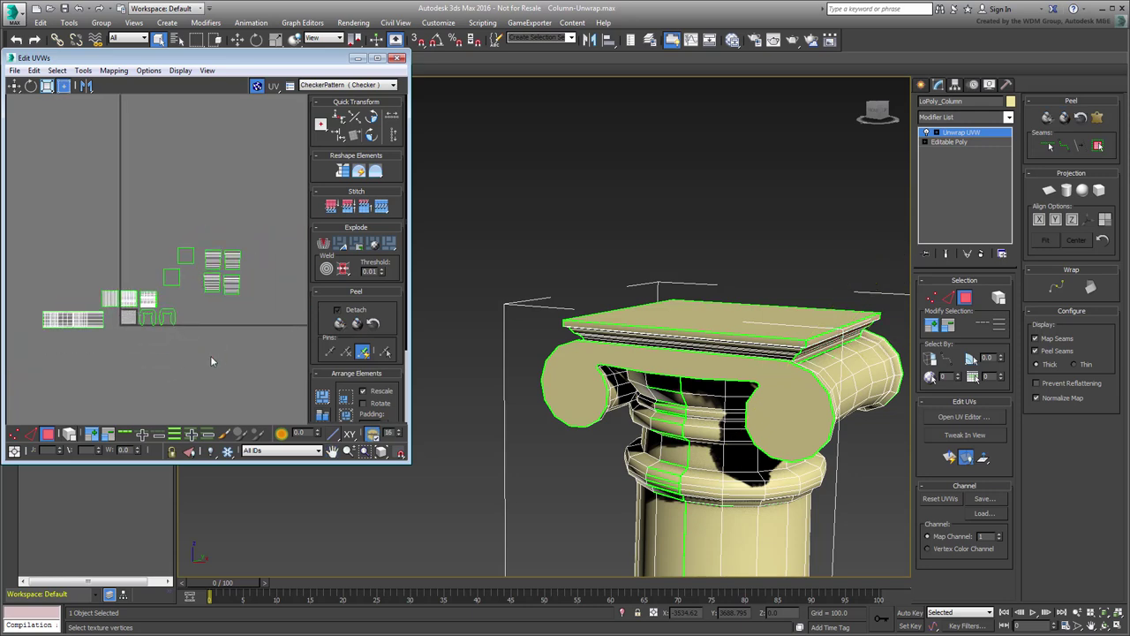